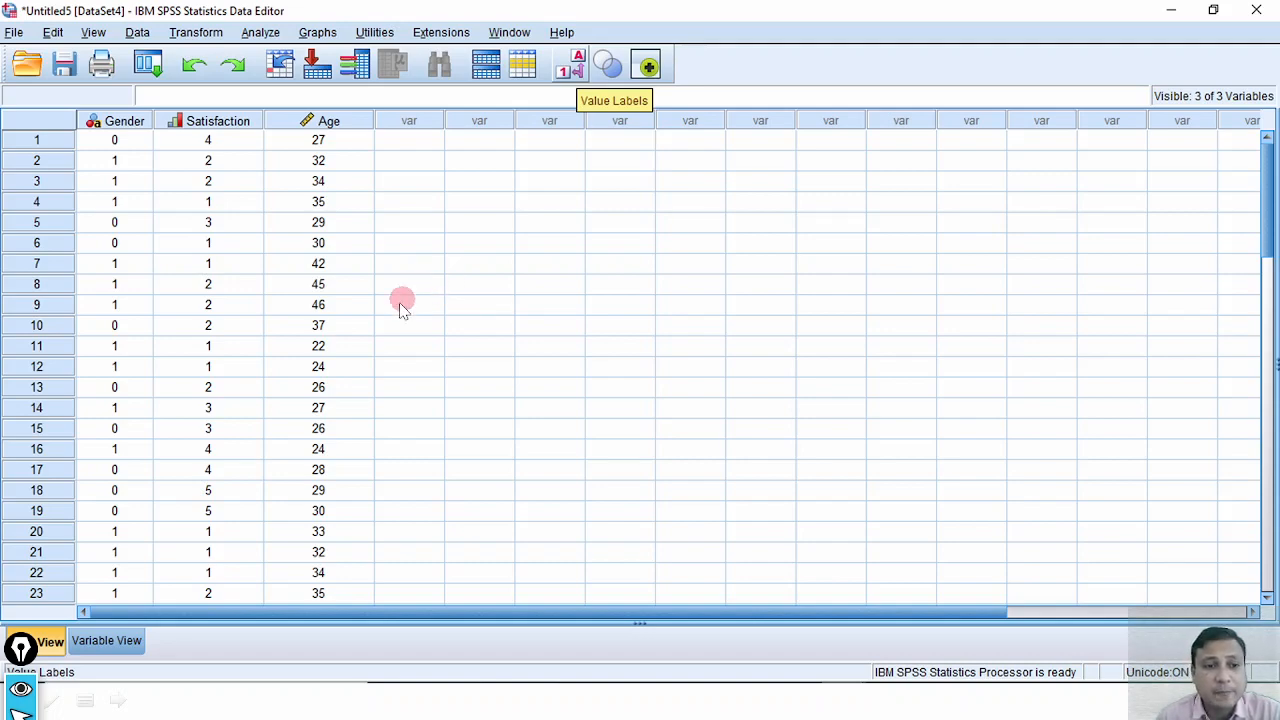
# Open the variable definitions and review the type, value labels and measurement level of Gender, Satisfaction and Age
pyautogui.click(113, 640)
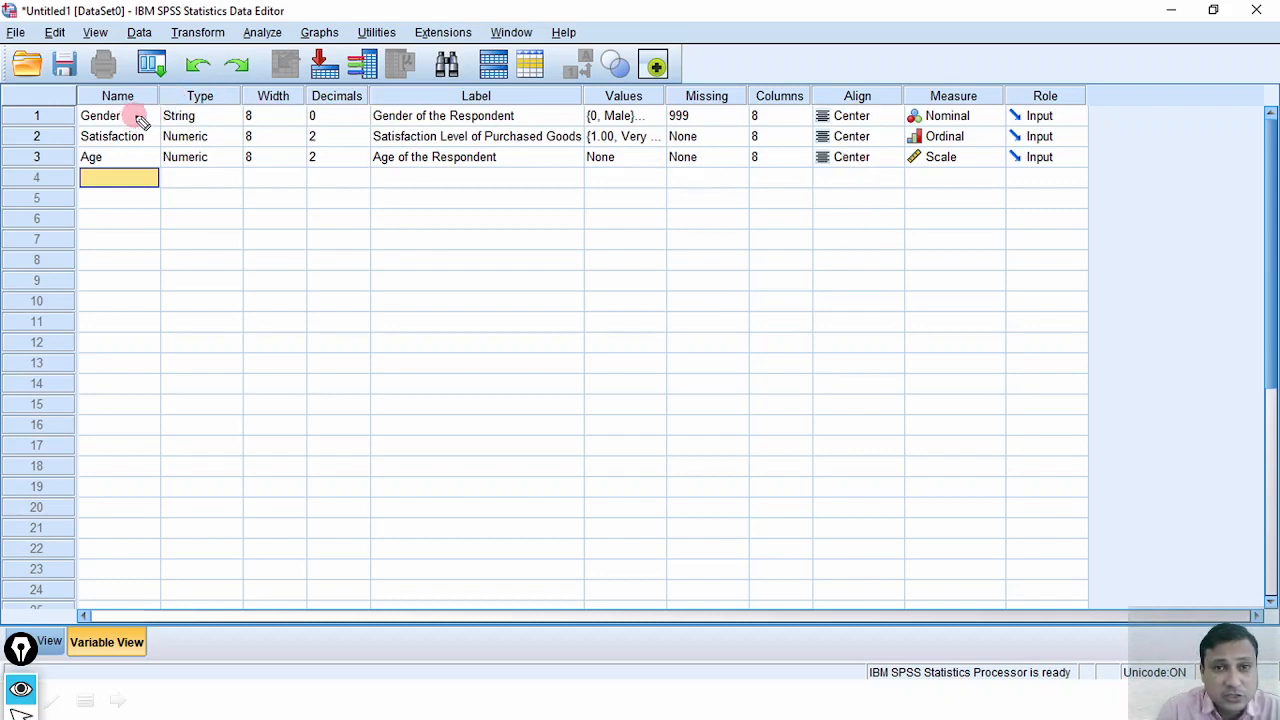
pyautogui.moveTo(567, 112); pyautogui.dragTo(590, 108)
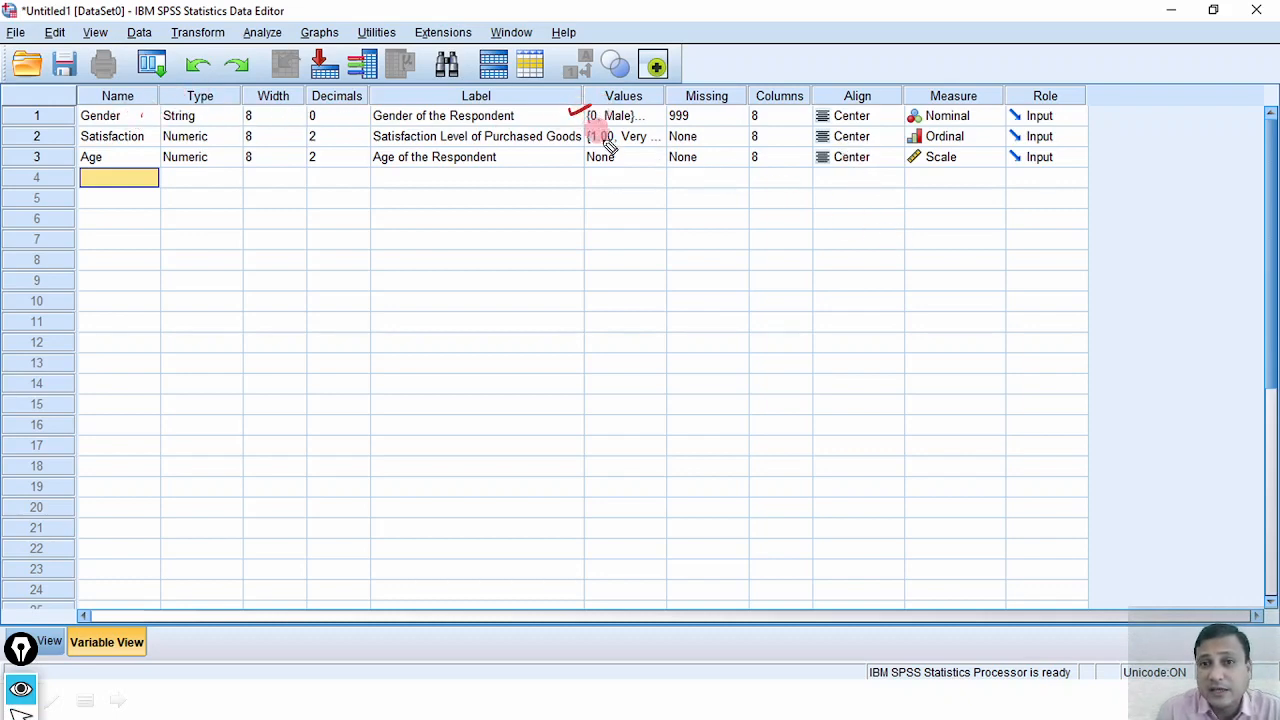
pyautogui.moveTo(981, 115)
pyautogui.mouseDown()
pyautogui.moveTo(998, 110)
pyautogui.moveTo(991, 137)
pyautogui.mouseUp()
pyautogui.moveTo(575, 131); pyautogui.dragTo(590, 127)
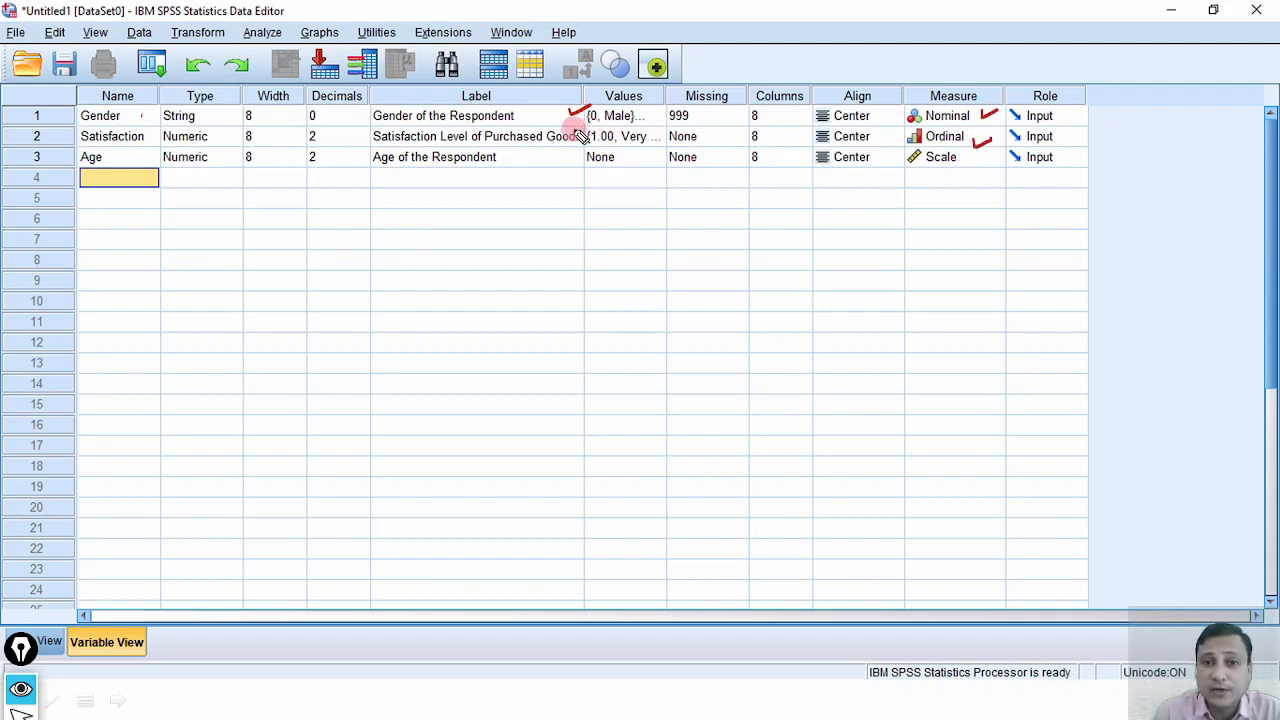
pyautogui.moveTo(965, 160); pyautogui.dragTo(986, 152)
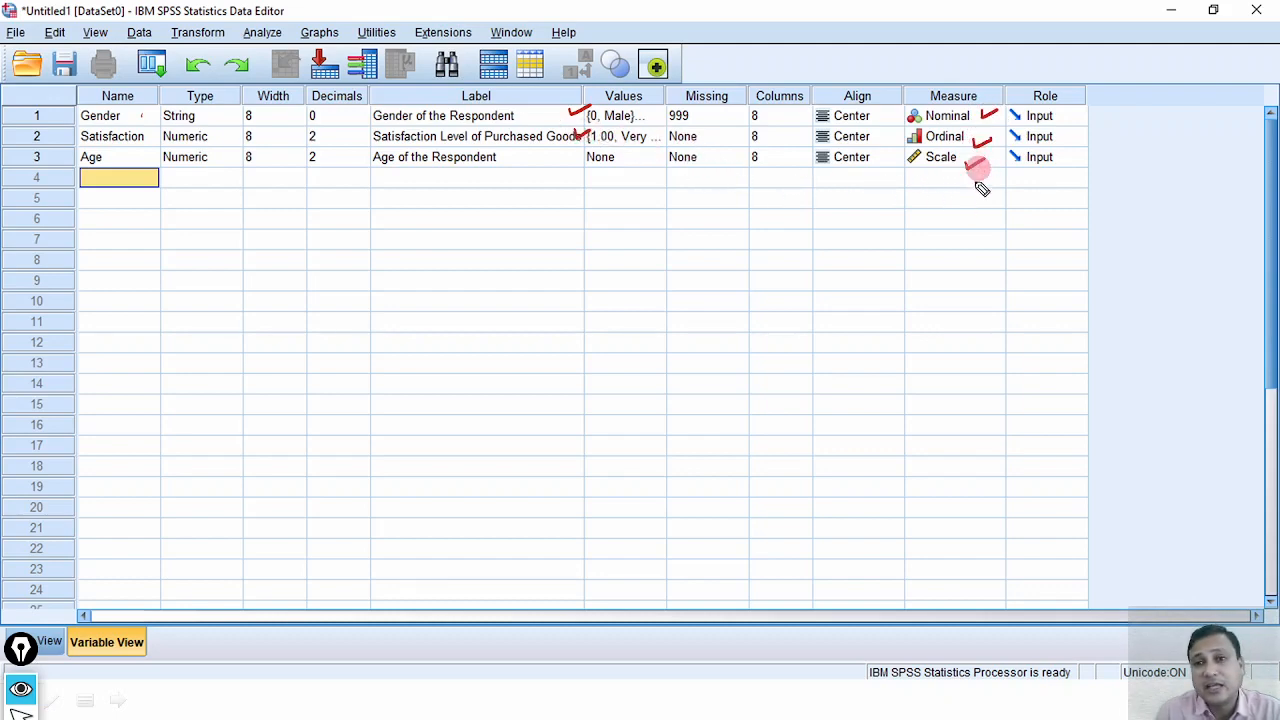
pyautogui.moveTo(166, 171); pyautogui.dragTo(204, 170)
pyautogui.moveTo(214, 112)
pyautogui.mouseDown()
pyautogui.moveTo(225, 108)
pyautogui.moveTo(227, 166)
pyautogui.mouseUp()
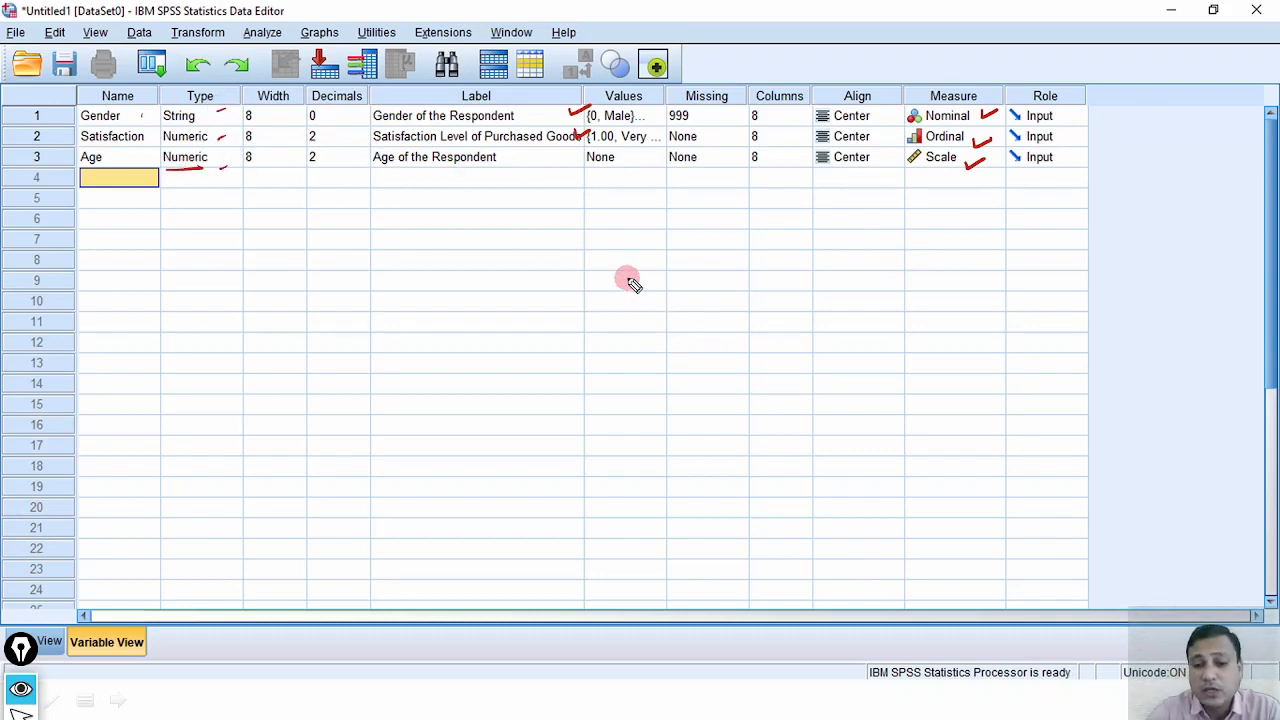
pyautogui.hotkey('ctrl', 'shift', 'c')
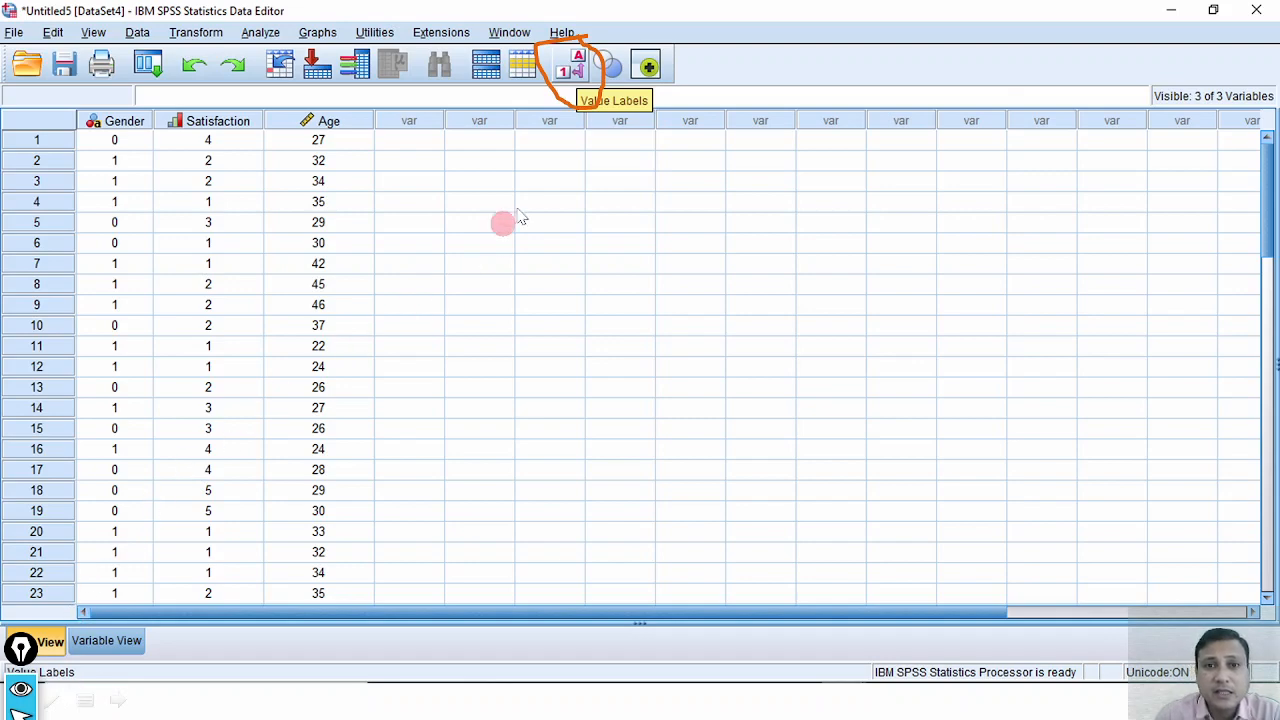
# Display value labels instead of numeric codes in the data and examine the Gender and Satisfaction columns
pyautogui.click(575, 68)
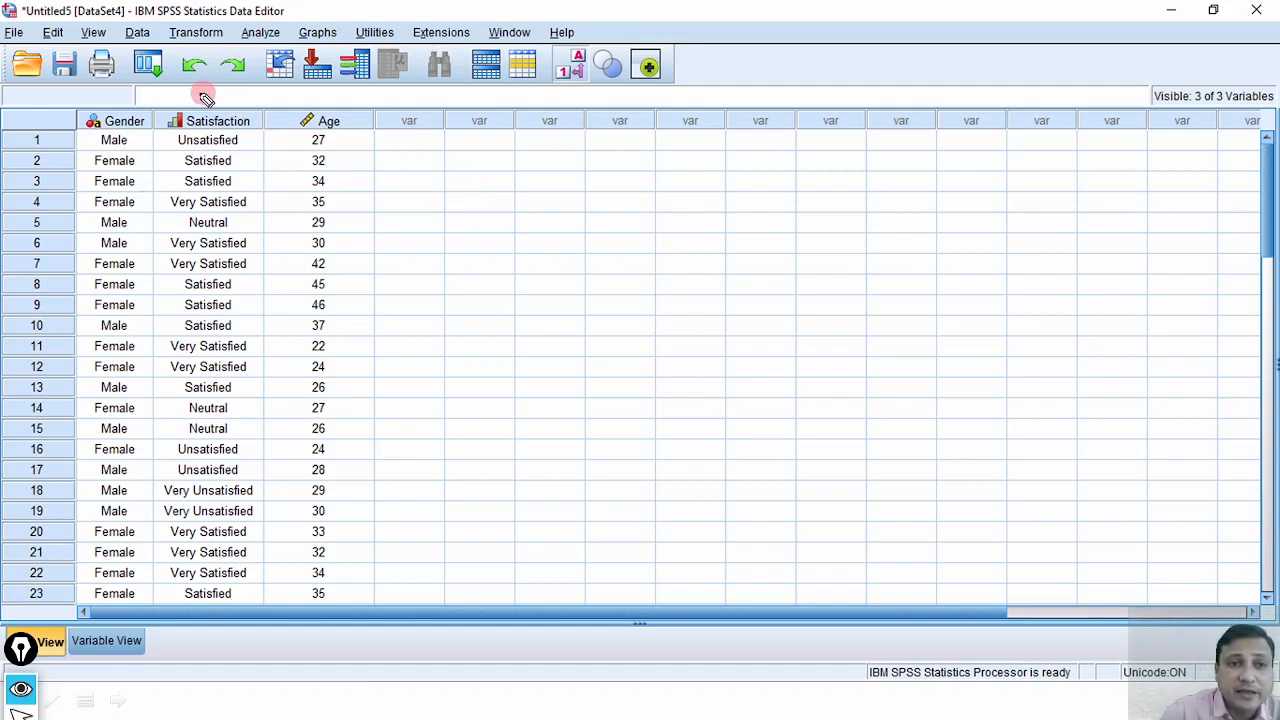
pyautogui.moveTo(212, 108)
pyautogui.mouseDown()
pyautogui.moveTo(243, 94)
pyautogui.moveTo(256, 103)
pyautogui.moveTo(238, 158)
pyautogui.mouseUp()
pyautogui.click(255, 92)
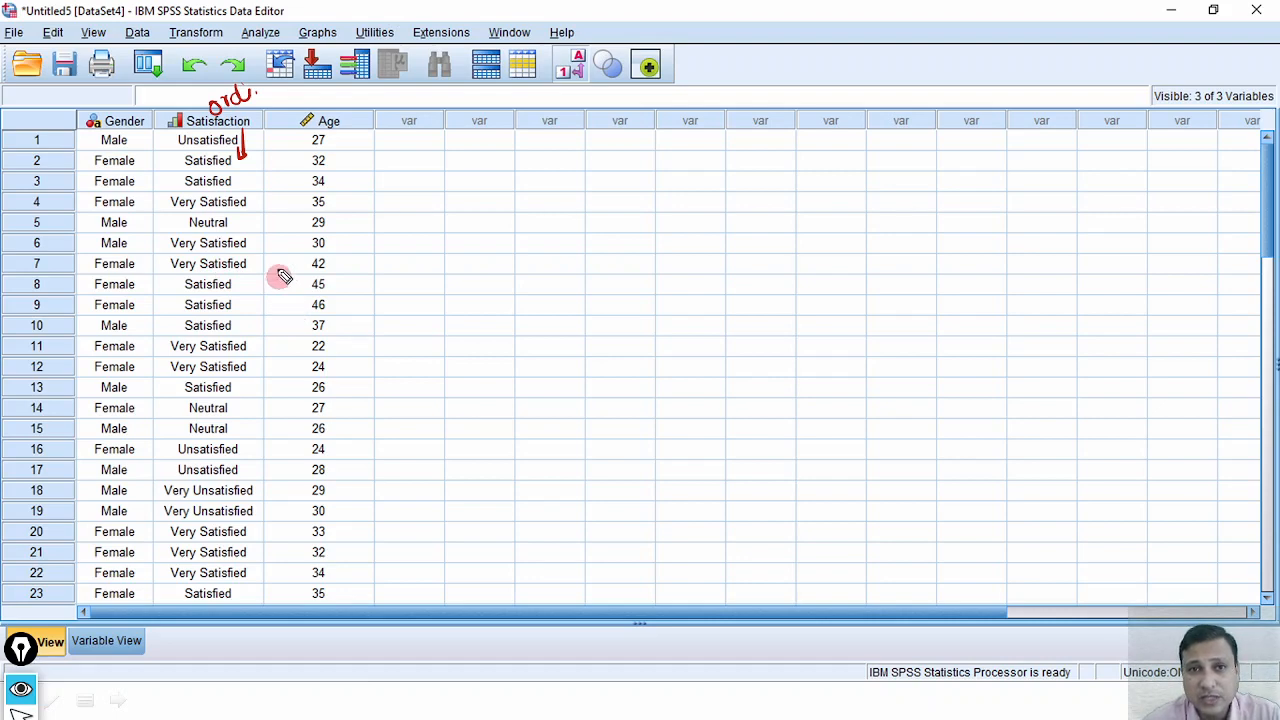
pyautogui.moveTo(565, 42); pyautogui.dragTo(584, 36)
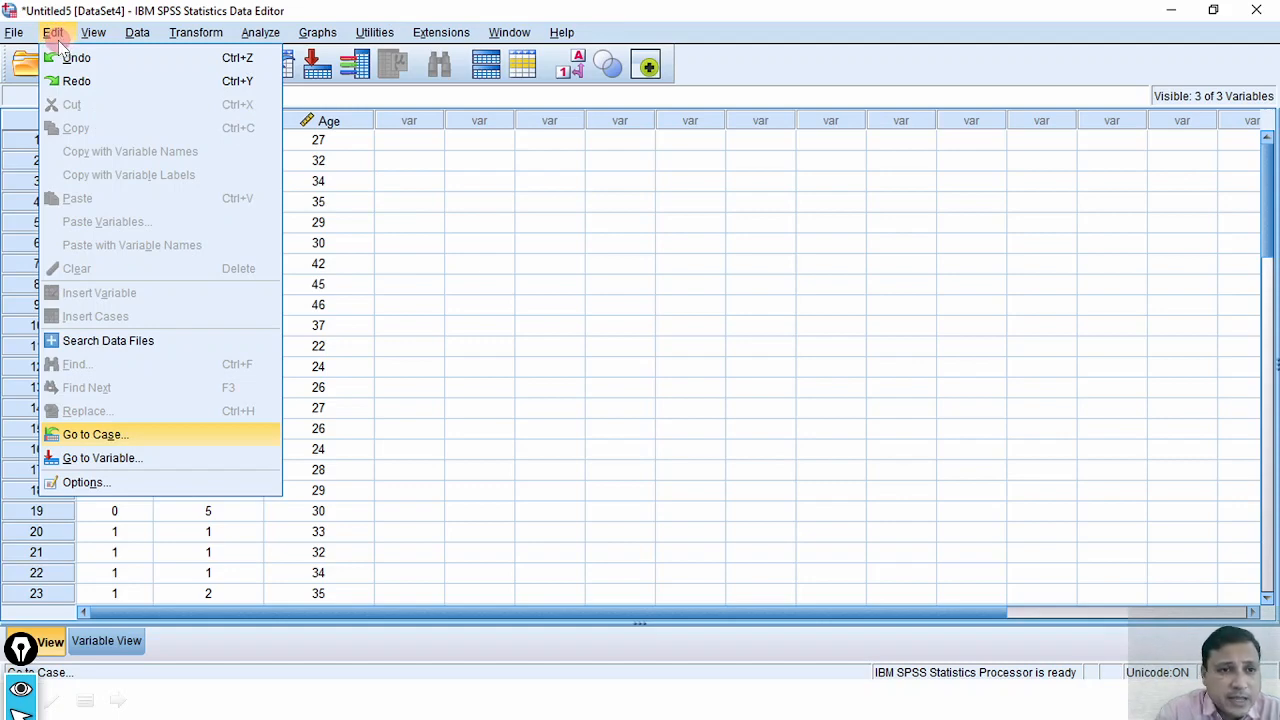
# Use Go to Case to jump to case number 48 in the dataset
pyautogui.click(122, 440)
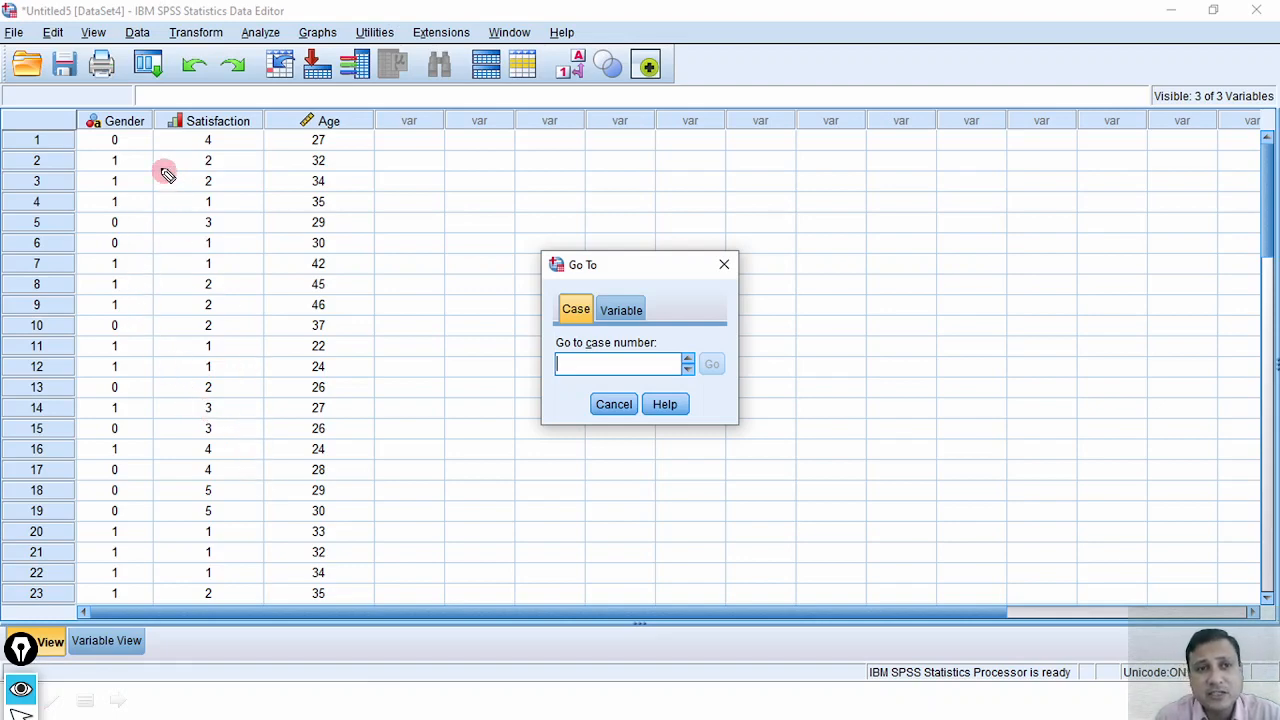
pyautogui.moveTo(507, 144)
pyautogui.mouseDown()
pyautogui.moveTo(666, 149)
pyautogui.moveTo(694, 126)
pyautogui.moveTo(706, 136)
pyautogui.mouseUp()
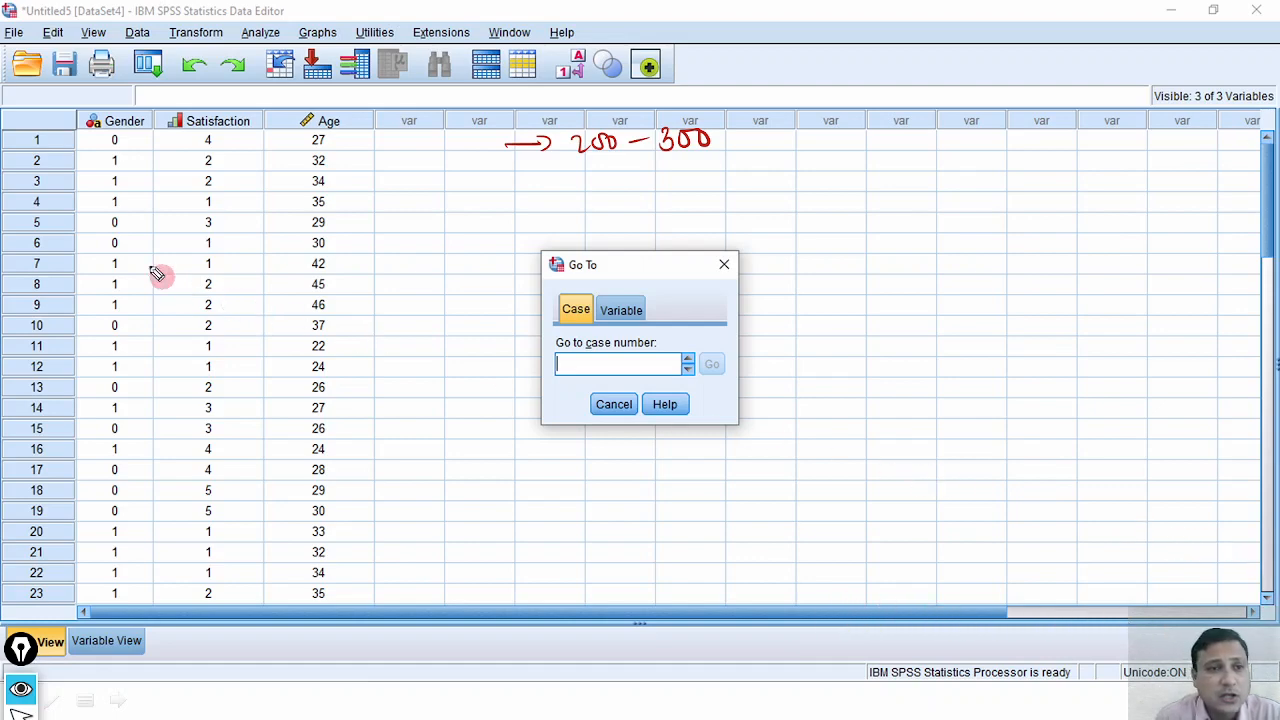
pyautogui.moveTo(407, 228)
pyautogui.mouseDown()
pyautogui.moveTo(416, 320)
pyautogui.moveTo(432, 294)
pyautogui.mouseUp()
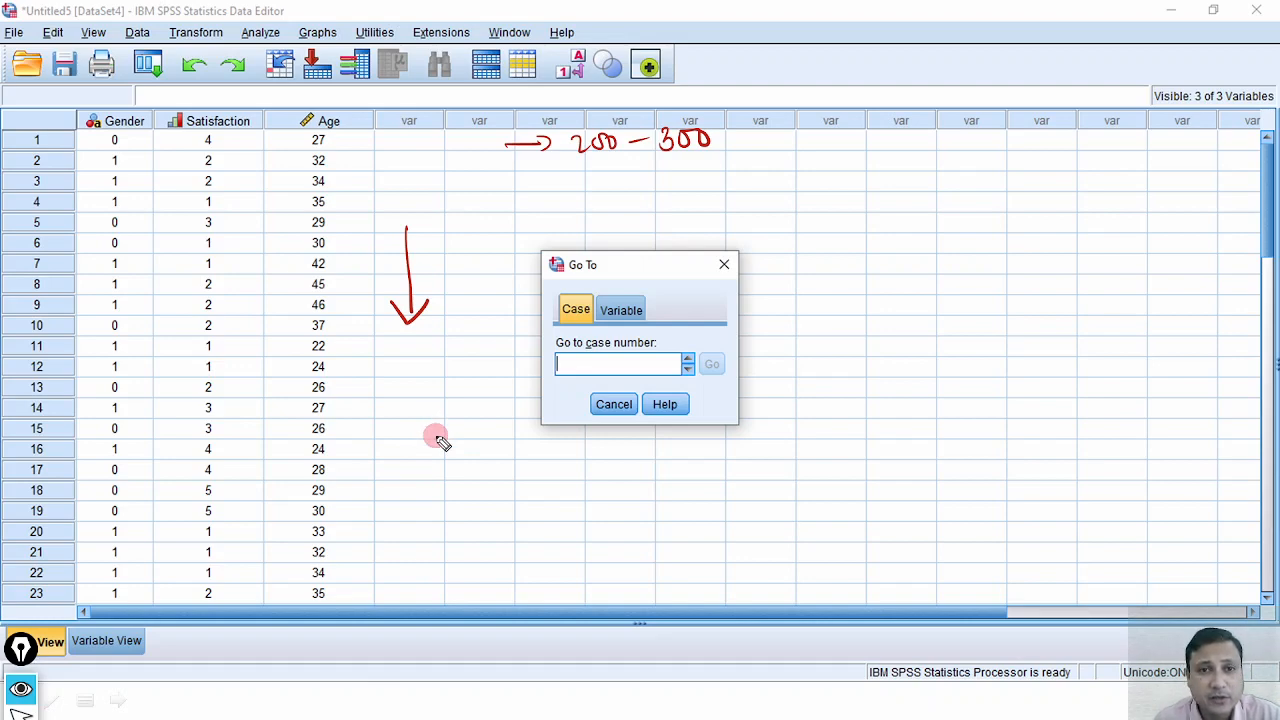
pyautogui.moveTo(370, 417); pyautogui.dragTo(443, 378)
pyautogui.moveTo(368, 450); pyautogui.dragTo(456, 420)
pyautogui.moveTo(365, 462); pyautogui.dragTo(460, 430)
pyautogui.moveTo(573, 367); pyautogui.dragTo(590, 368)
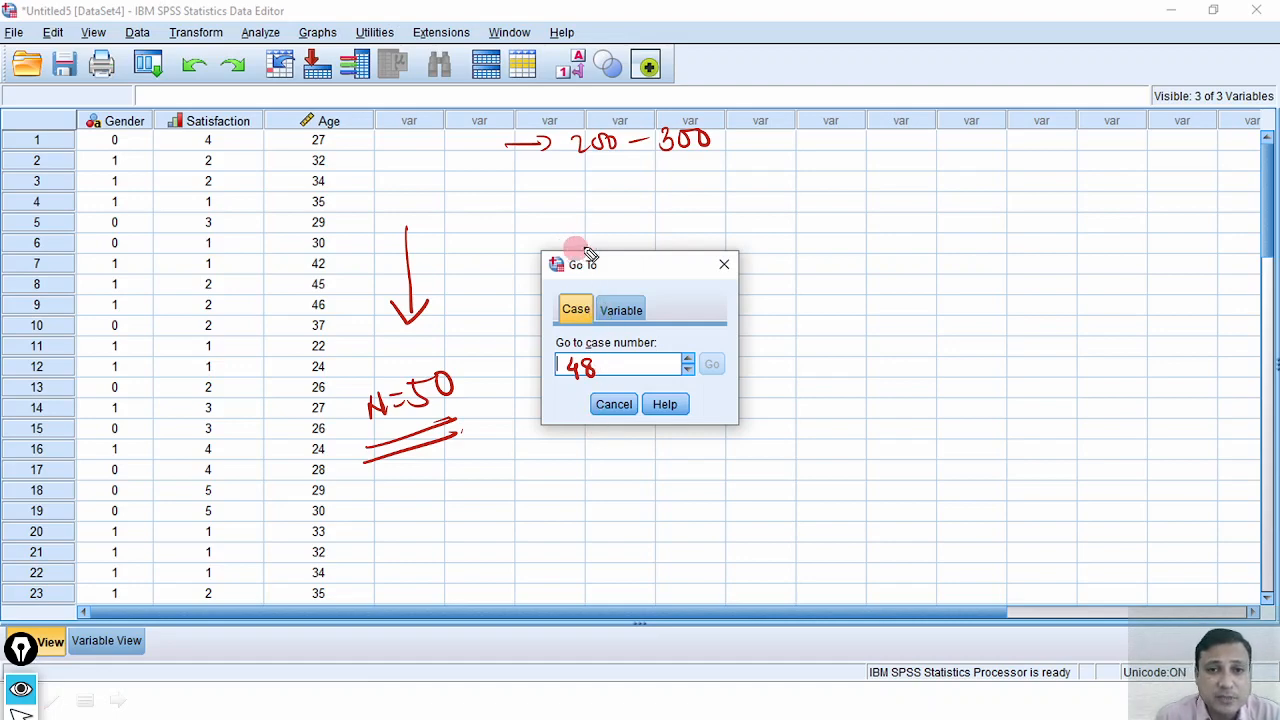
pyautogui.moveTo(594, 245)
pyautogui.mouseDown()
pyautogui.moveTo(540, 285)
pyautogui.moveTo(600, 242)
pyautogui.mouseUp()
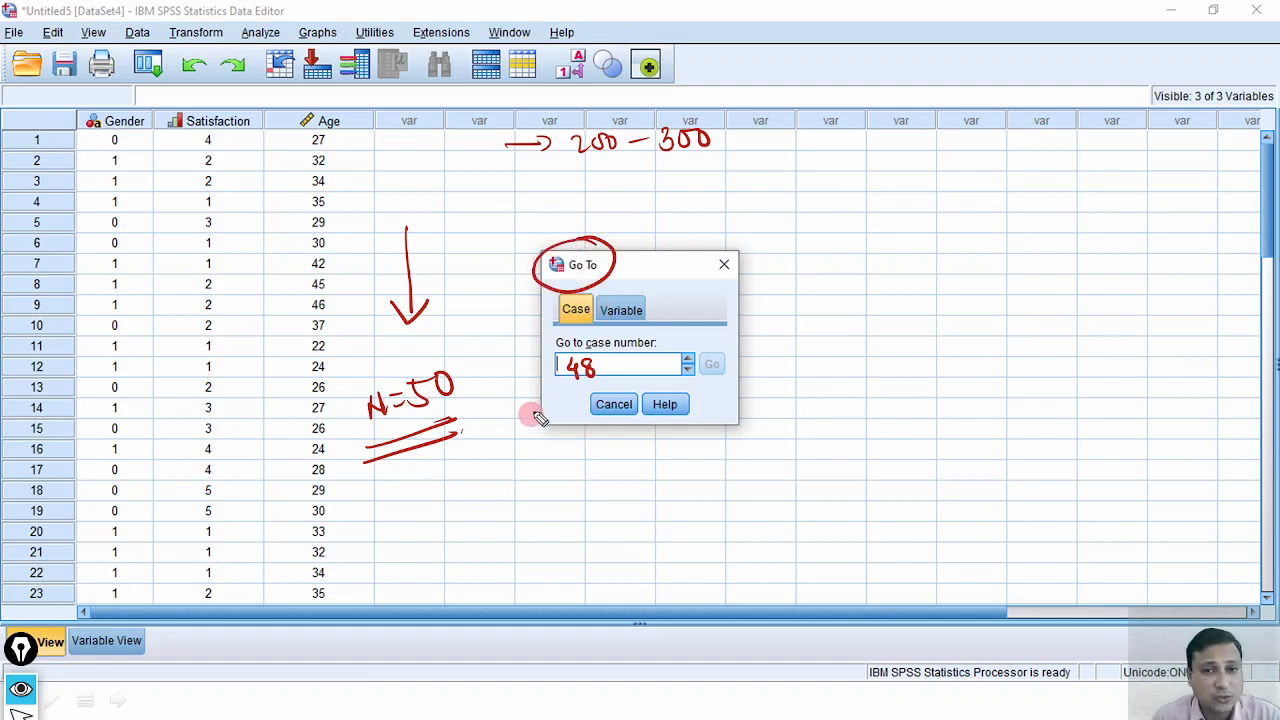
pyautogui.hotkey('ctrl', 'shift', '7')
pyautogui.hotkey('ctrl', 'shift', '2')
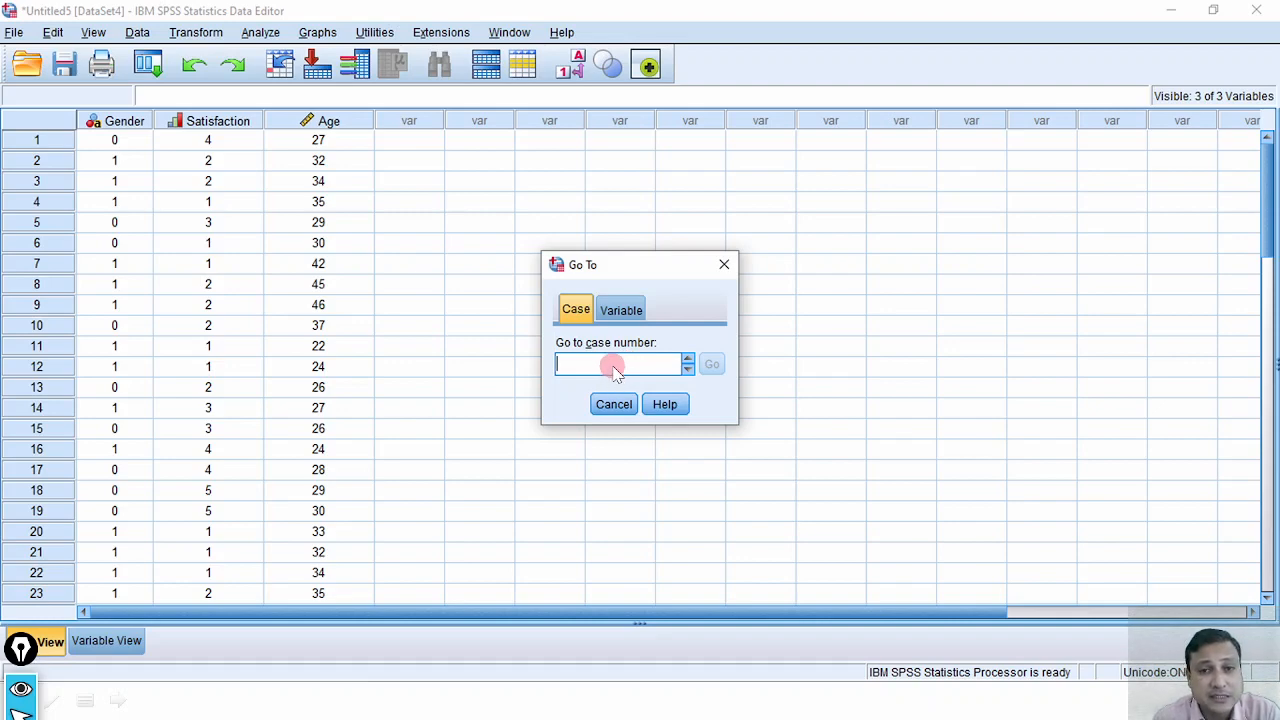
pyautogui.write('48')
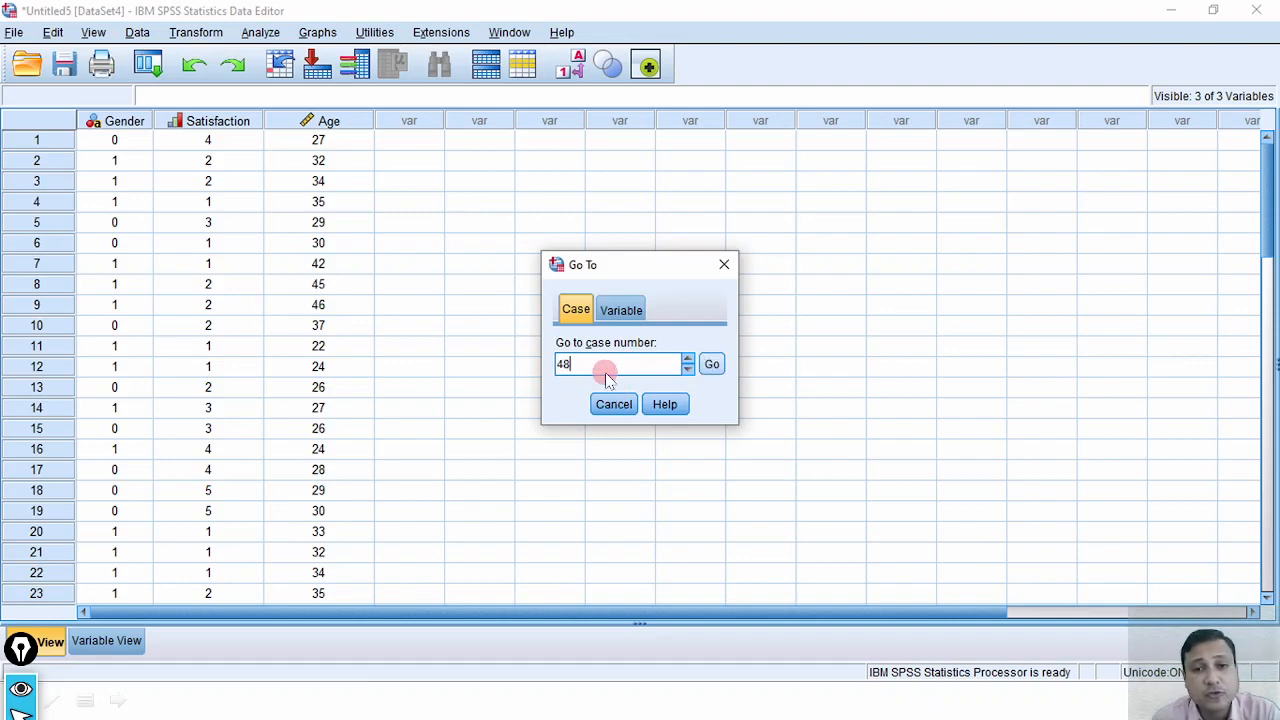
pyautogui.click(712, 364)
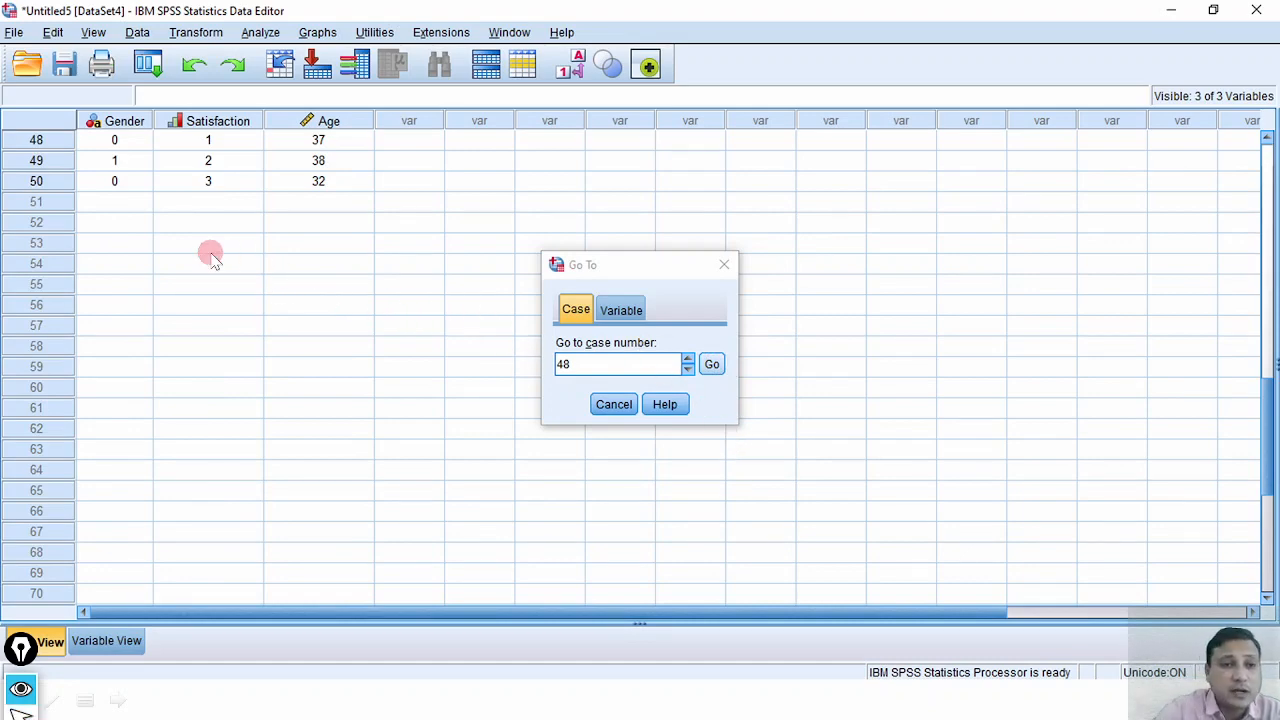
pyautogui.moveTo(54, 140); pyautogui.dragTo(74, 140)
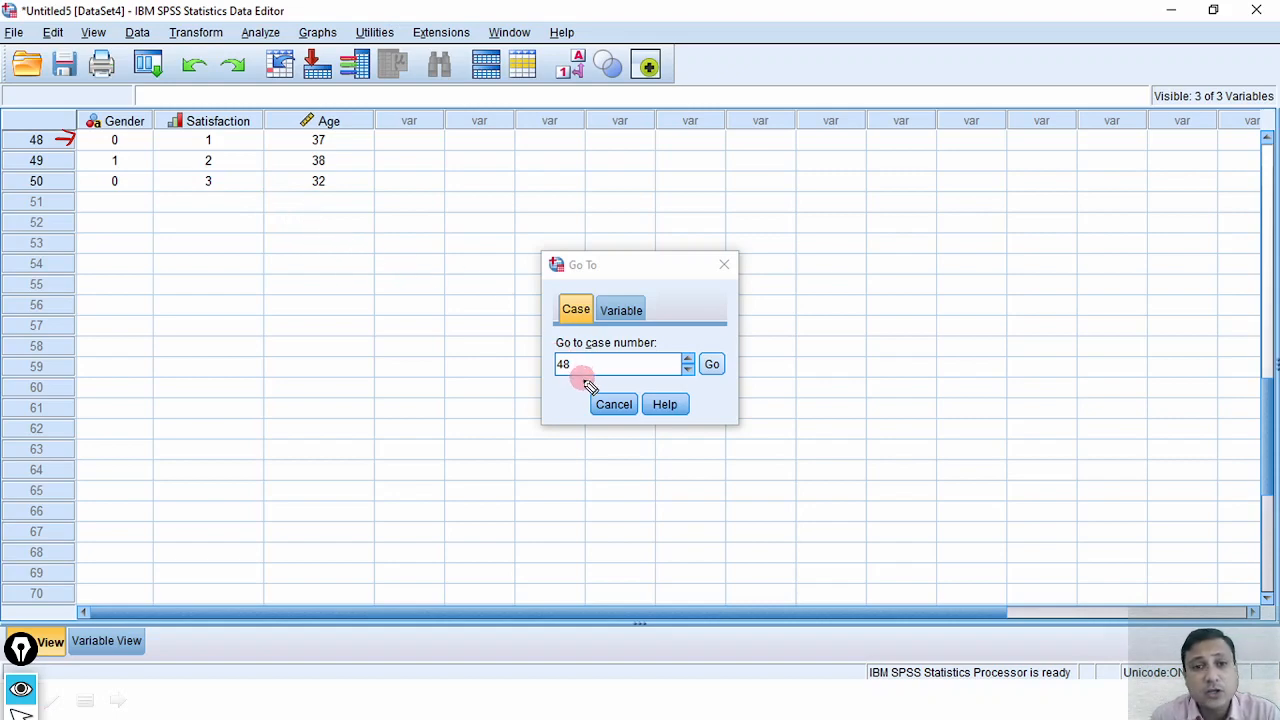
pyautogui.moveTo(563, 291); pyautogui.dragTo(640, 286)
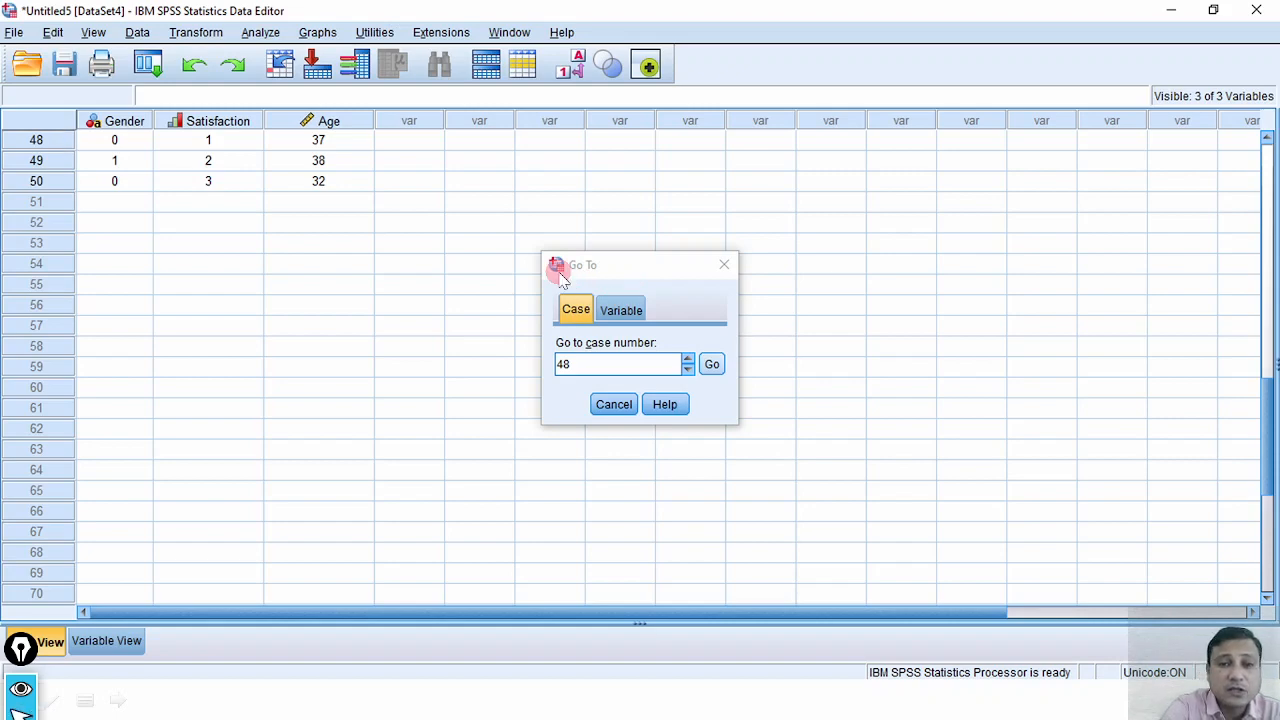
# Switch the Go To search to variables and choose Age as the variable to go to
pyautogui.click(630, 310)
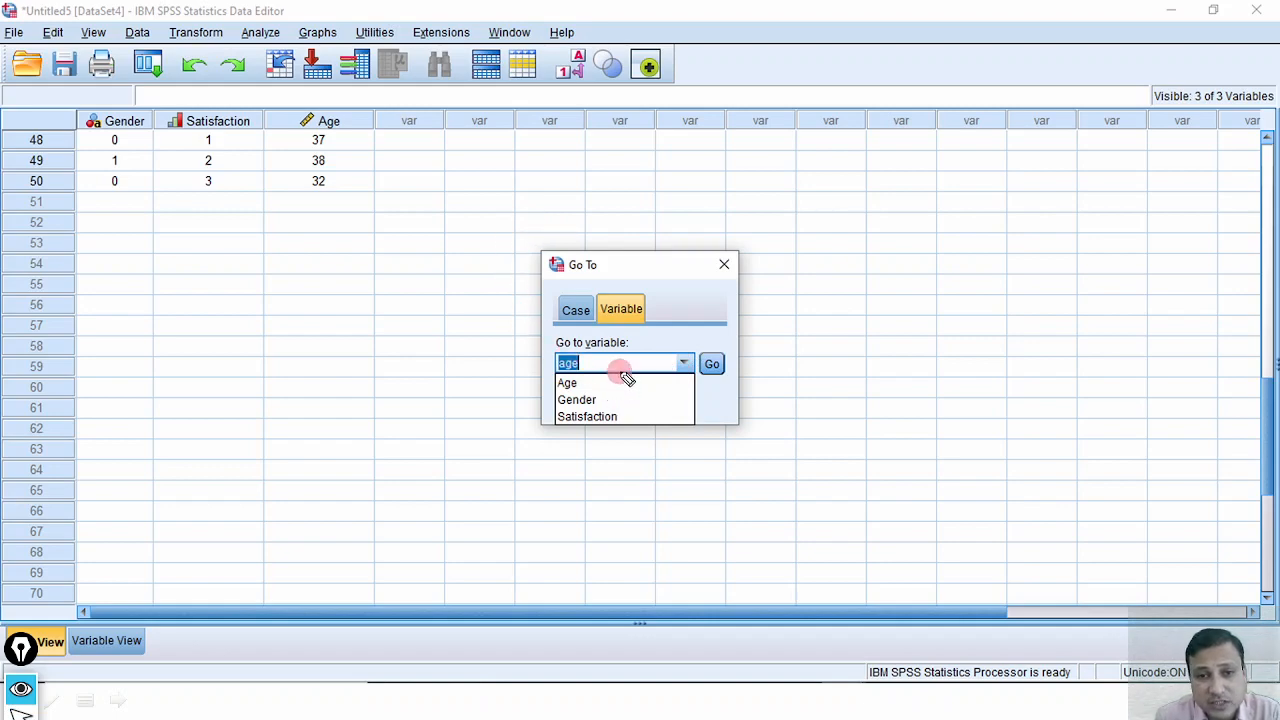
pyautogui.moveTo(638, 405); pyautogui.dragTo(610, 422)
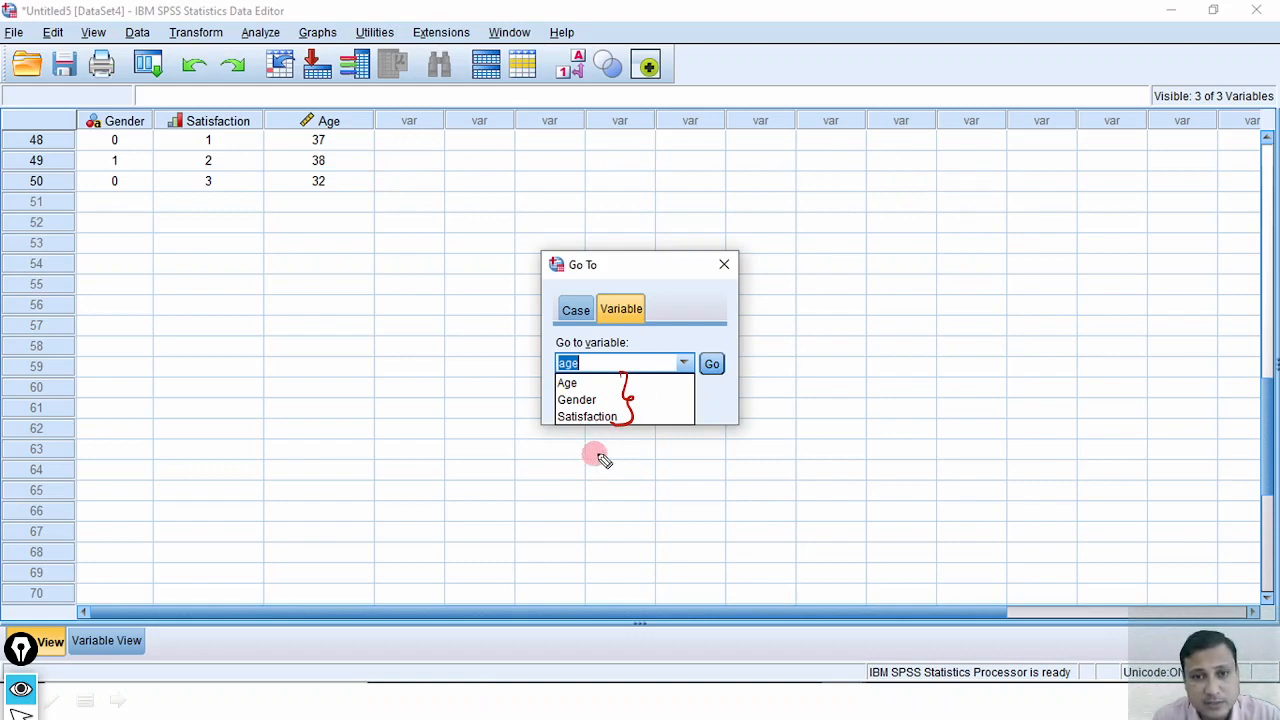
pyautogui.moveTo(651, 404)
pyautogui.mouseDown()
pyautogui.moveTo(651, 480)
pyautogui.moveTo(668, 485)
pyautogui.mouseUp()
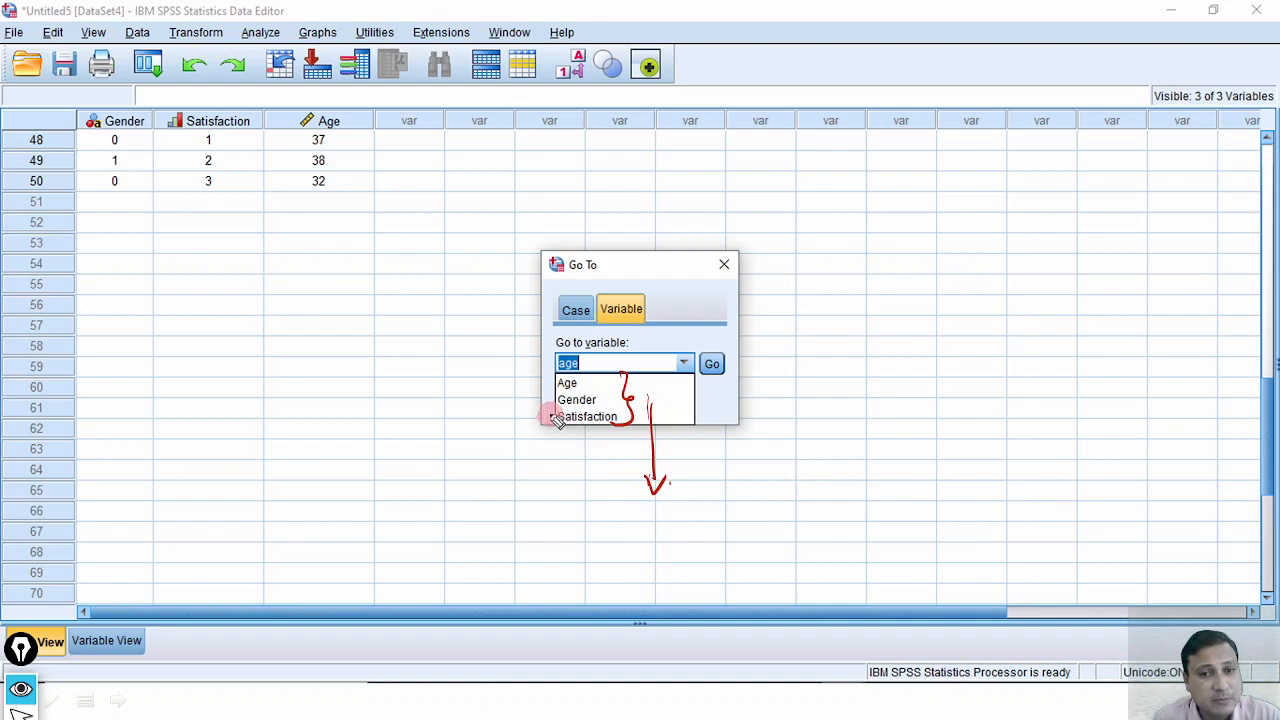
pyautogui.moveTo(545, 413); pyautogui.dragTo(567, 409)
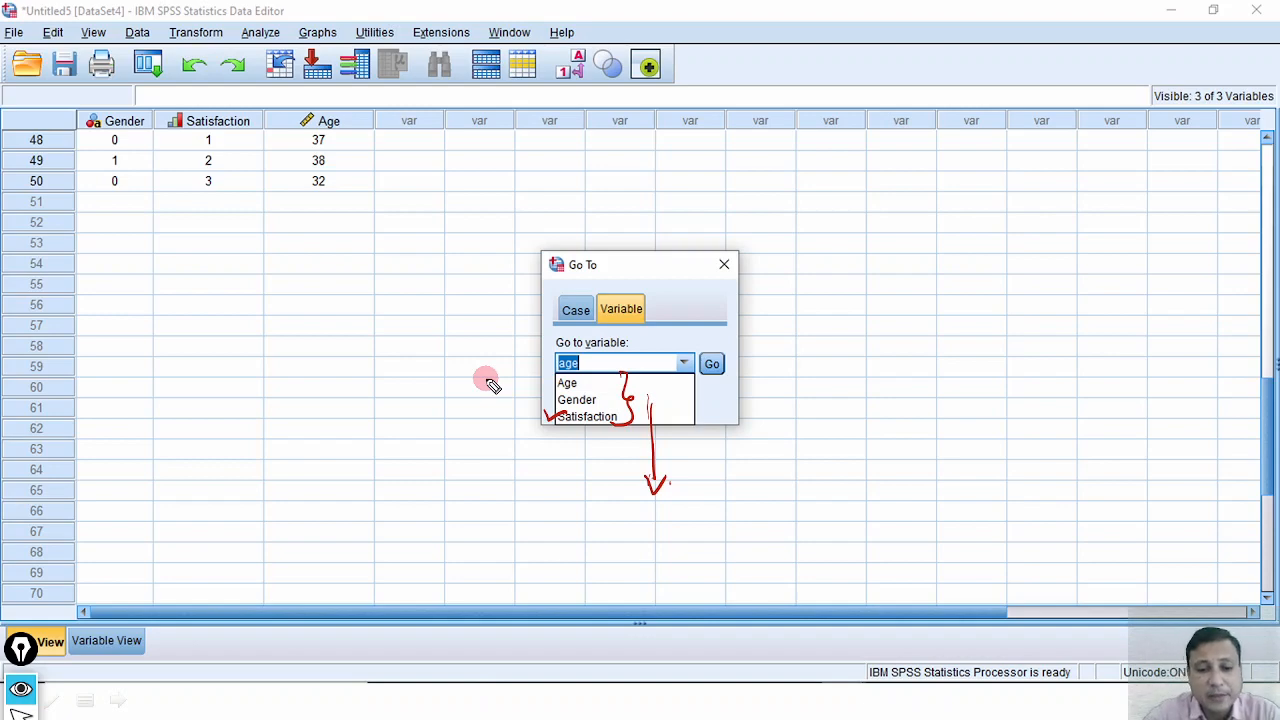
pyautogui.press('Escape')
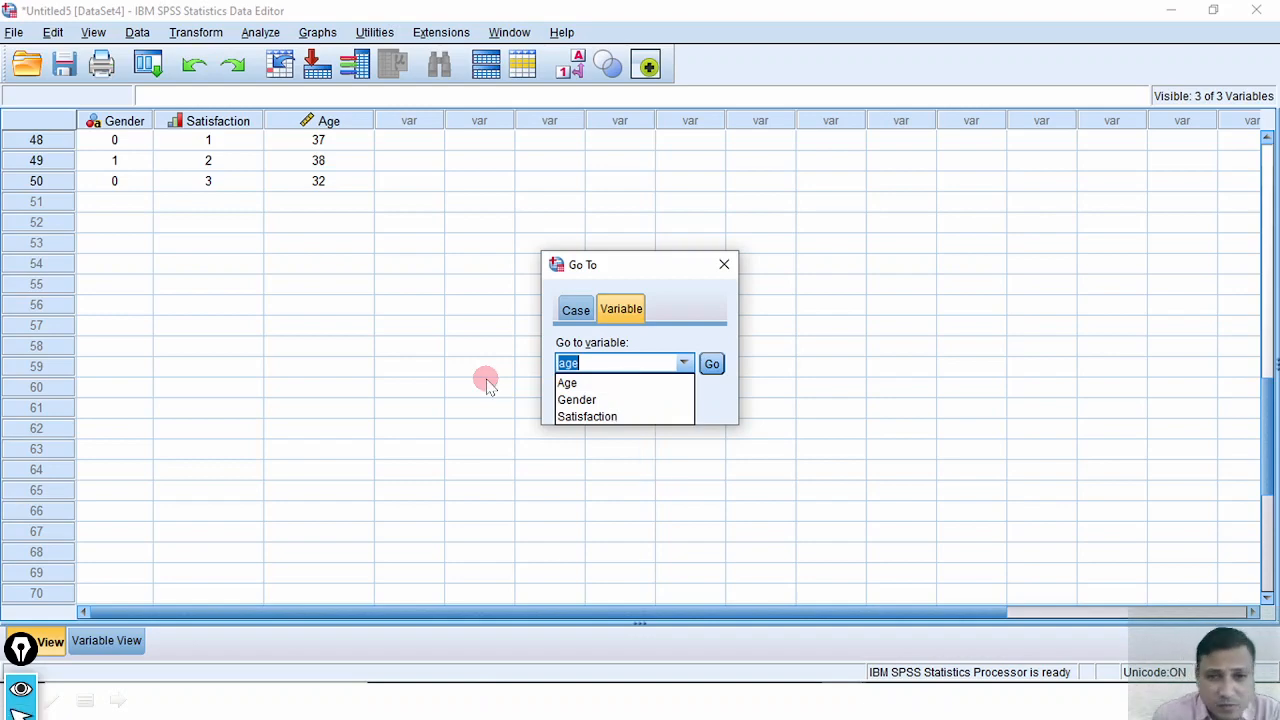
pyautogui.click(575, 383)
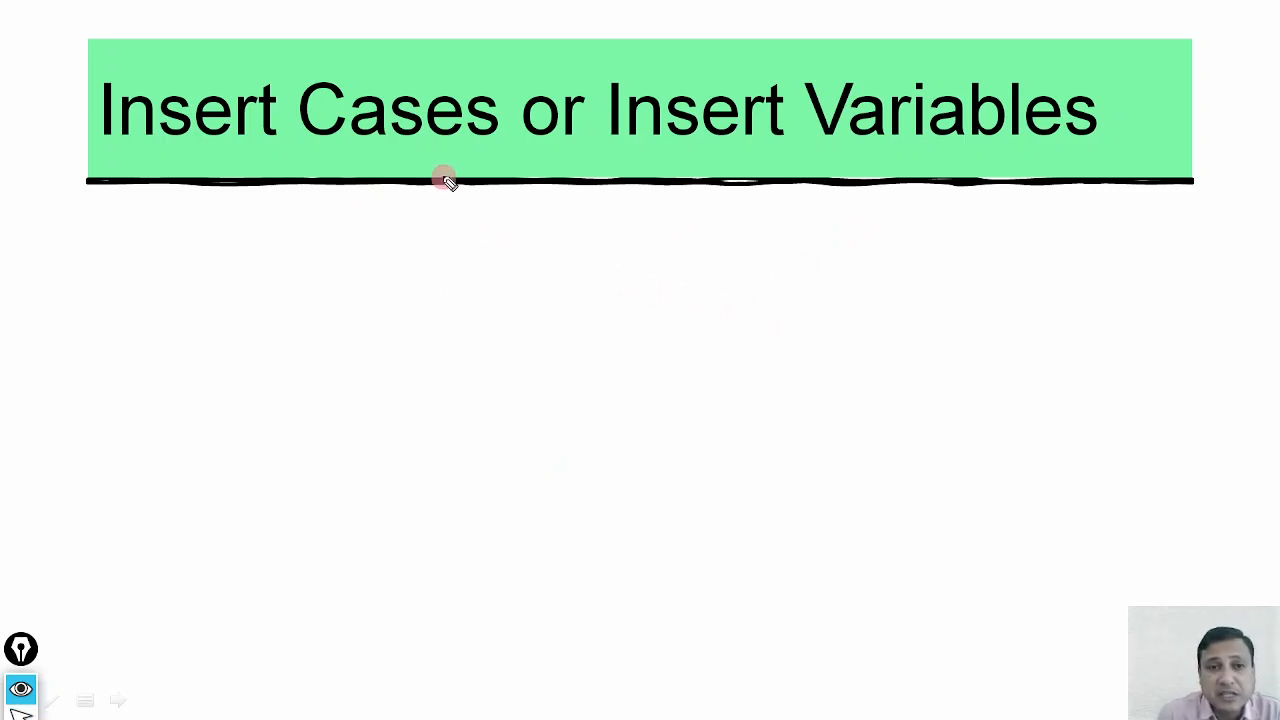
pyautogui.moveTo(408, 150); pyautogui.dragTo(408, 243)
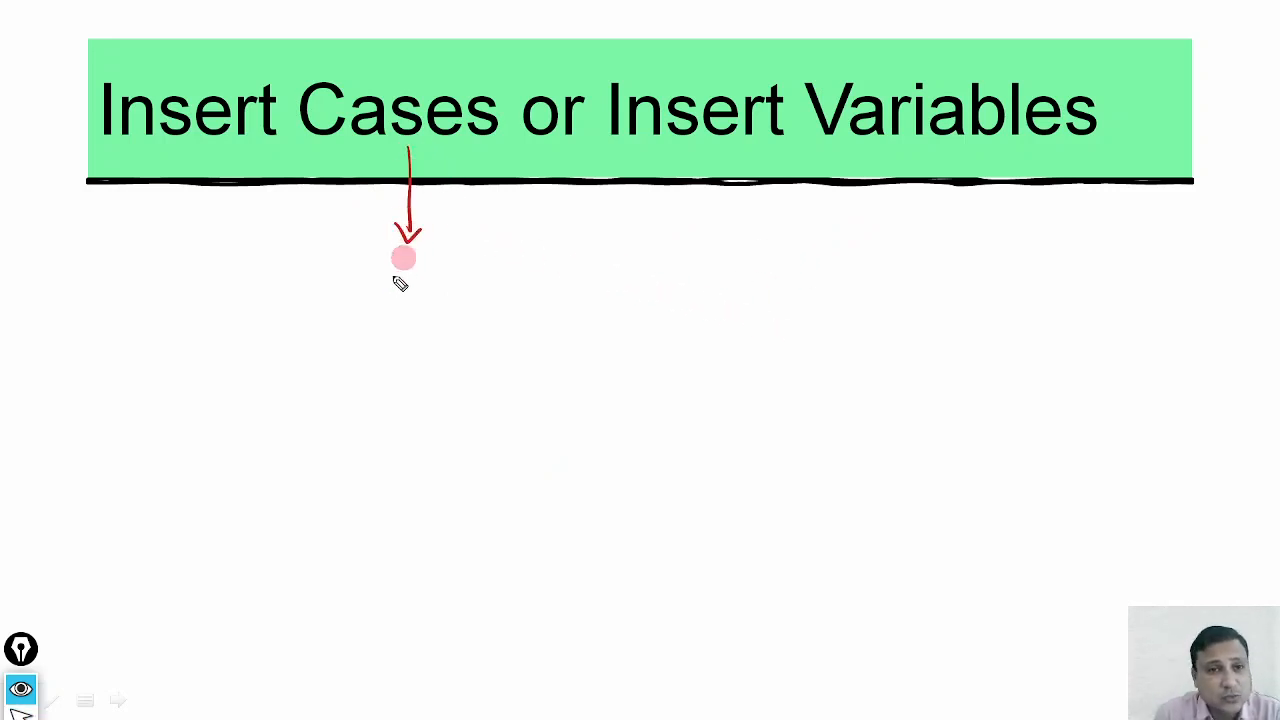
pyautogui.moveTo(368, 283)
pyautogui.mouseDown()
pyautogui.moveTo(370, 312)
pyautogui.moveTo(391, 291)
pyautogui.moveTo(530, 262)
pyautogui.moveTo(516, 295)
pyautogui.moveTo(529, 254)
pyautogui.moveTo(563, 250)
pyautogui.mouseUp()
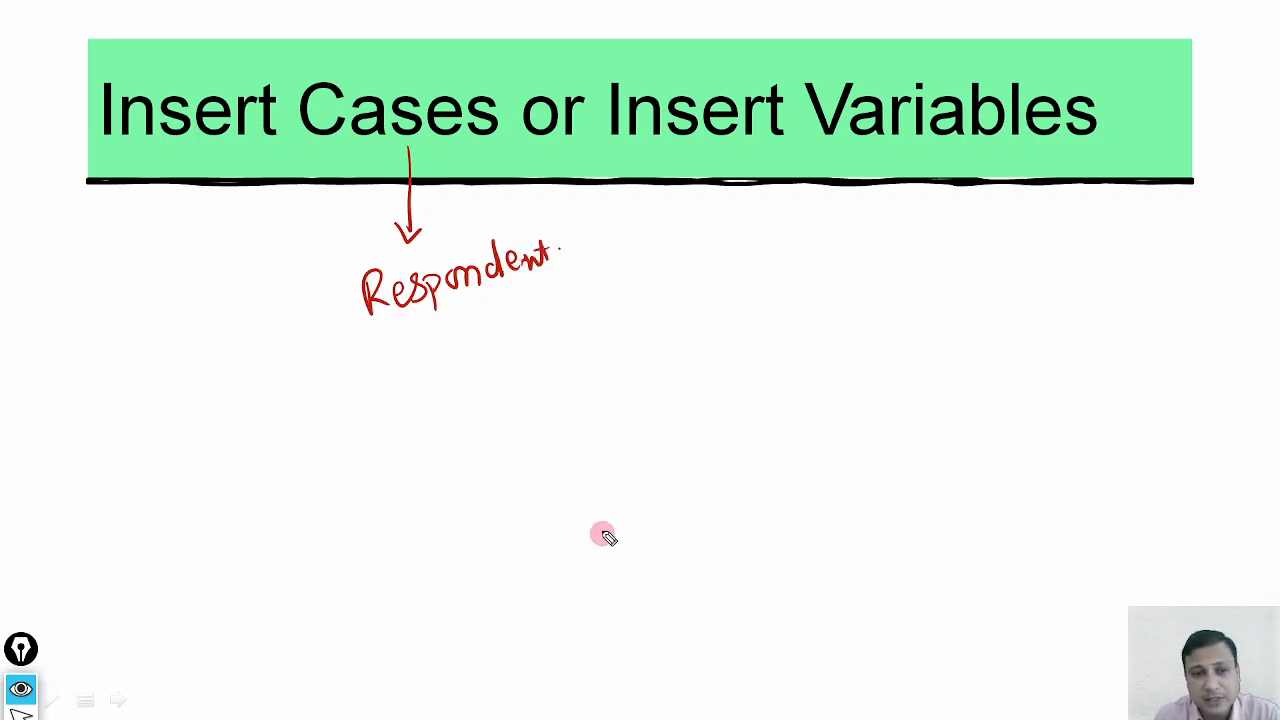
pyautogui.press('ctrl')
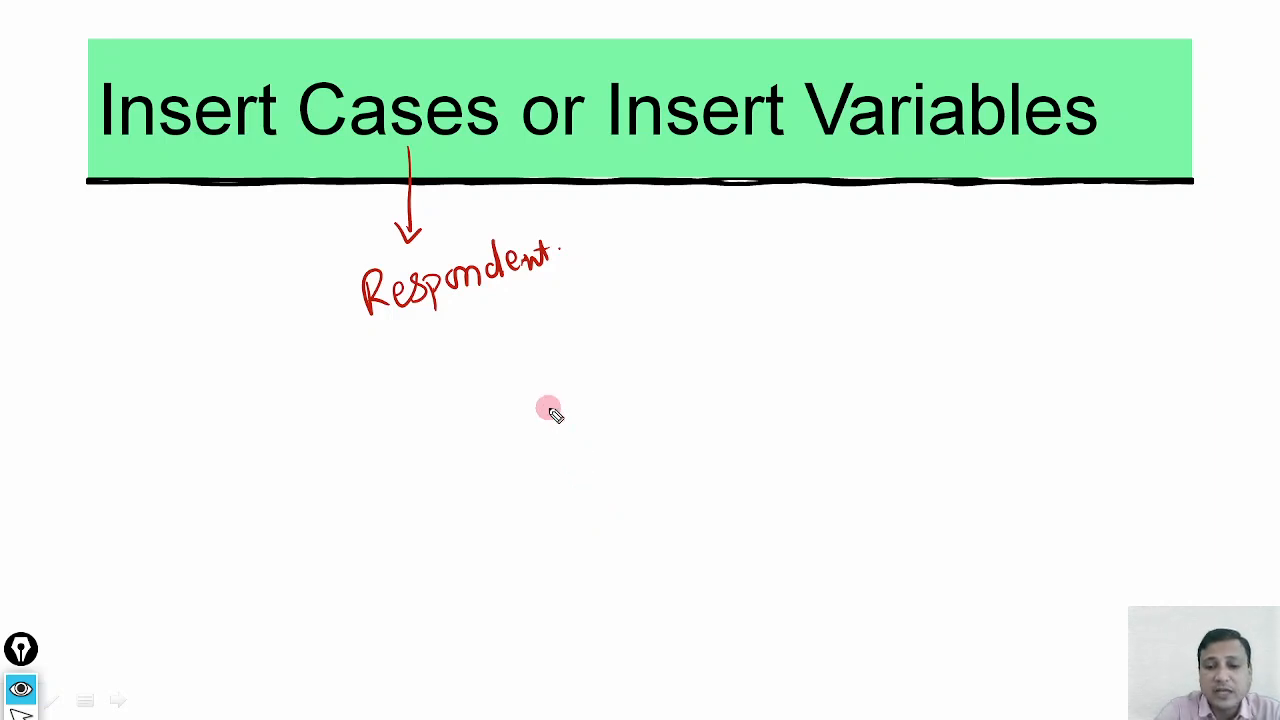
pyautogui.hotkey('ctrl', 'e')
pyautogui.hotkey('ctrl', 'shift', '1')
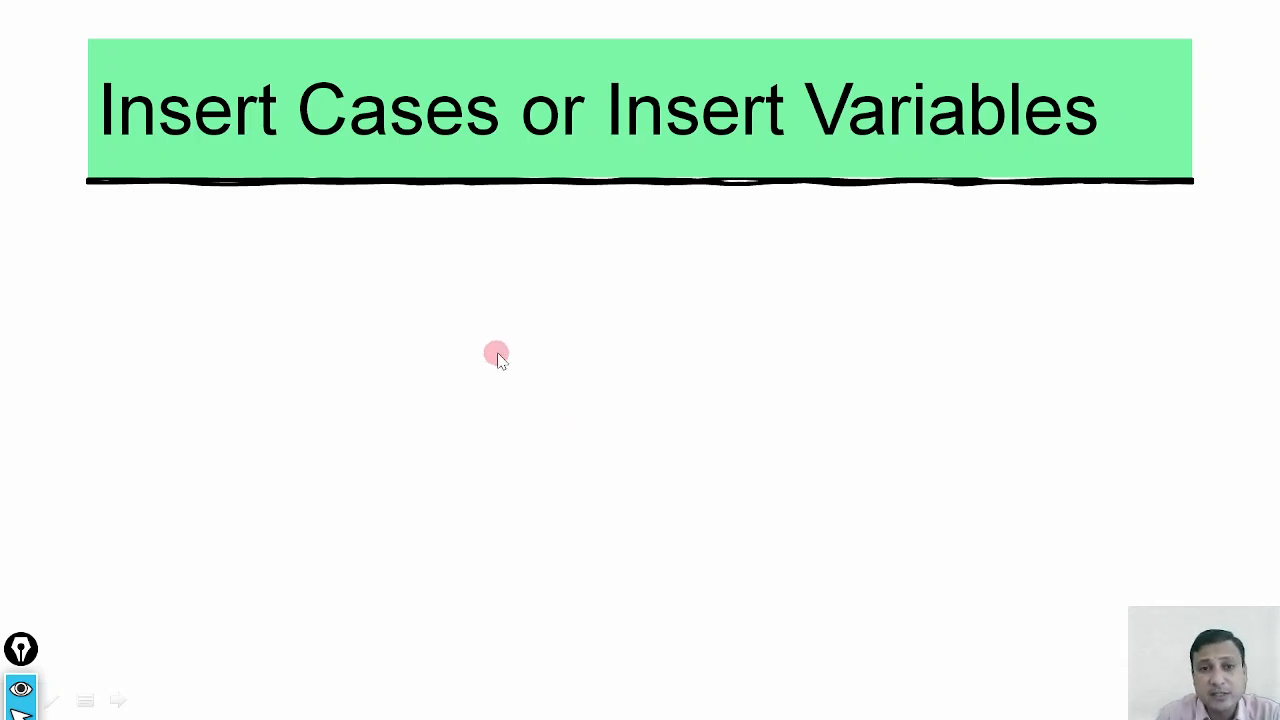
pyautogui.hotkey('ctrl', 'shift', 'w')
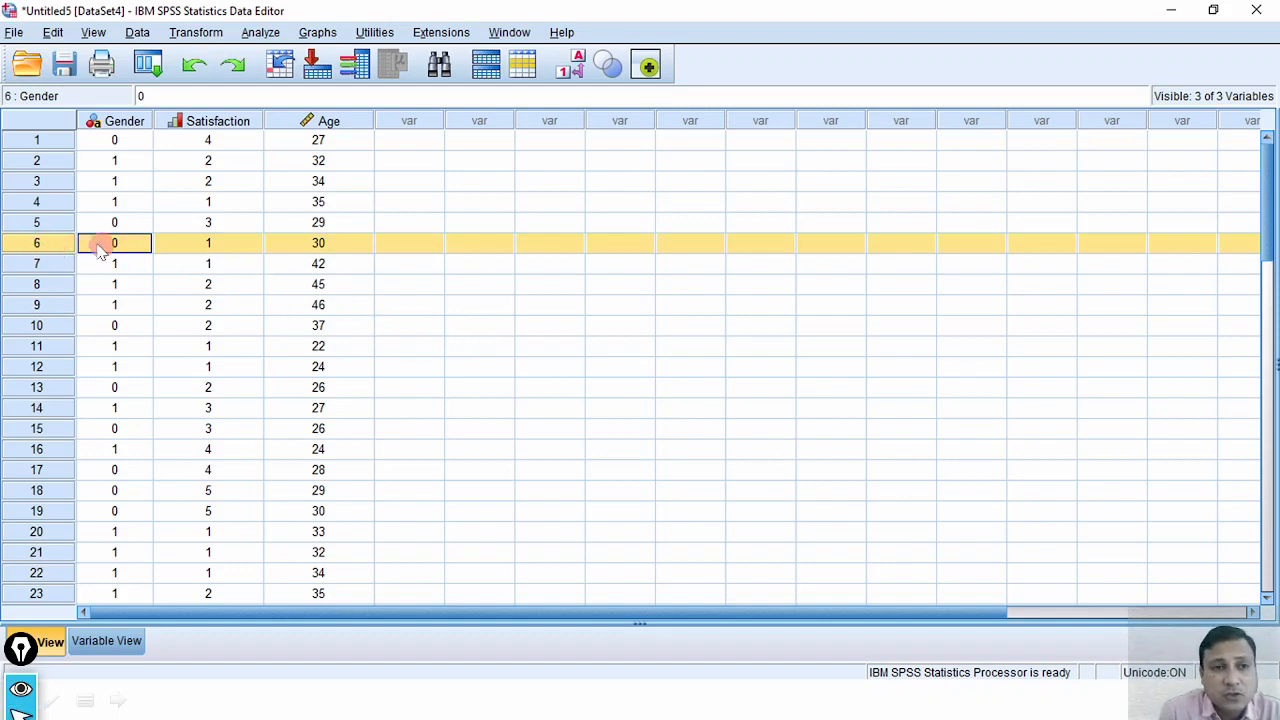
# Insert a new case at row 6 and enter Gender 1, Satisfaction 2 and Age 34
pyautogui.rightClick(52, 248)
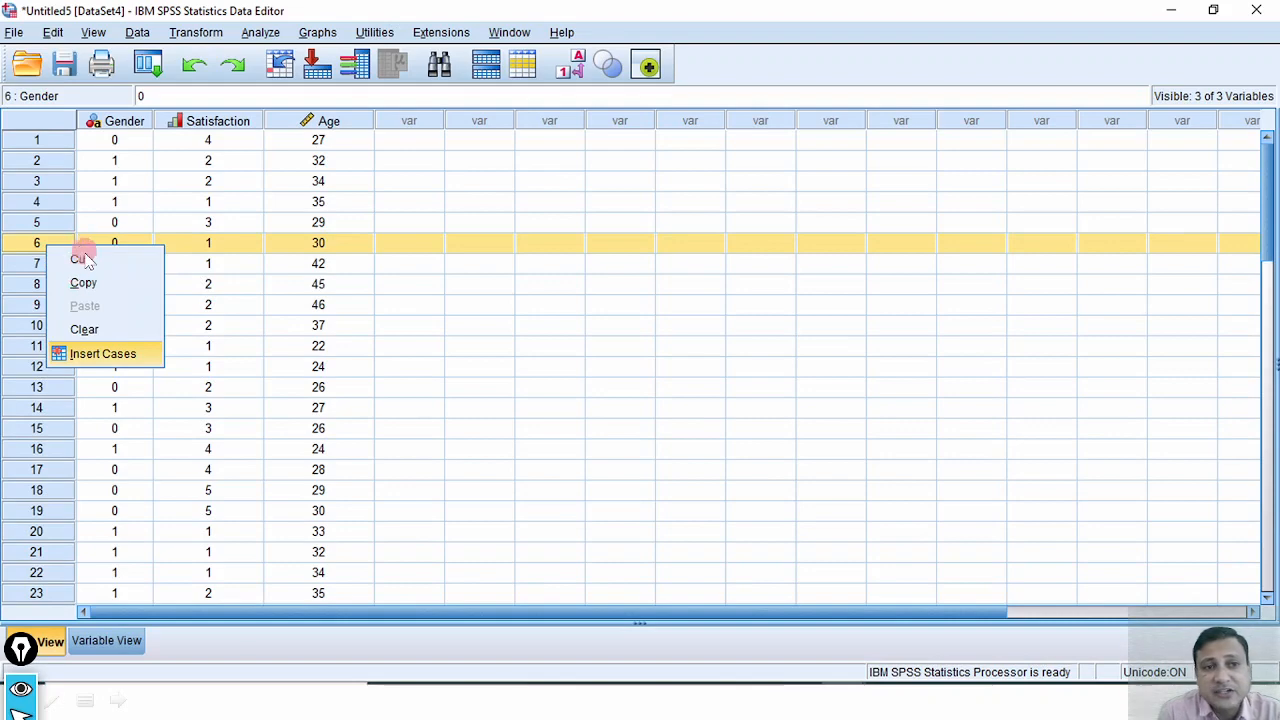
pyautogui.click(100, 356)
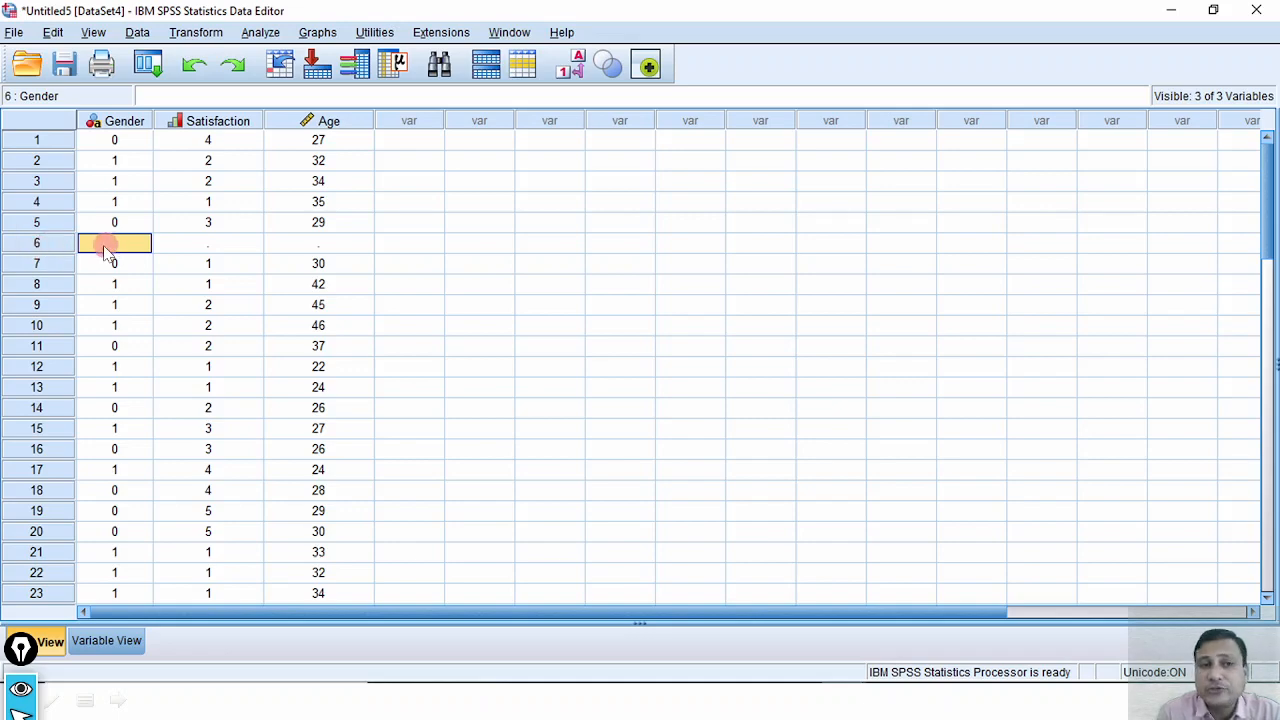
pyautogui.write('1\t2\t34')
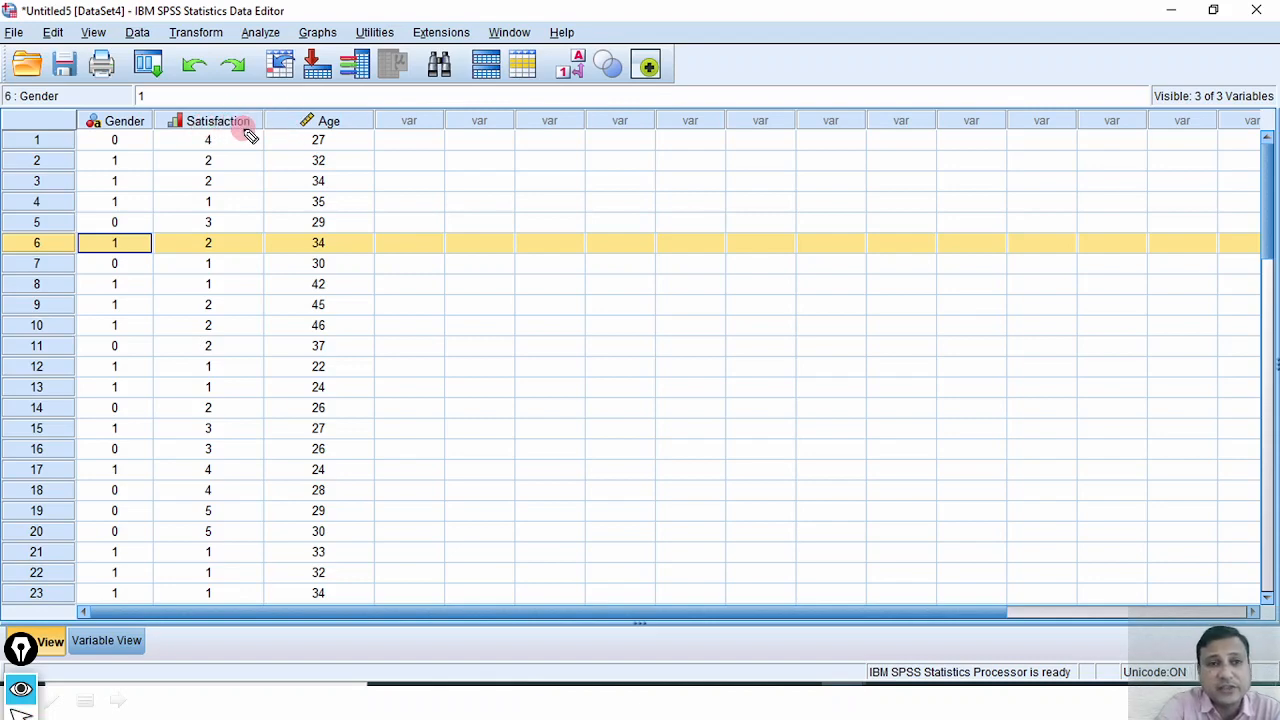
pyautogui.moveTo(233, 120); pyautogui.dragTo(284, 93)
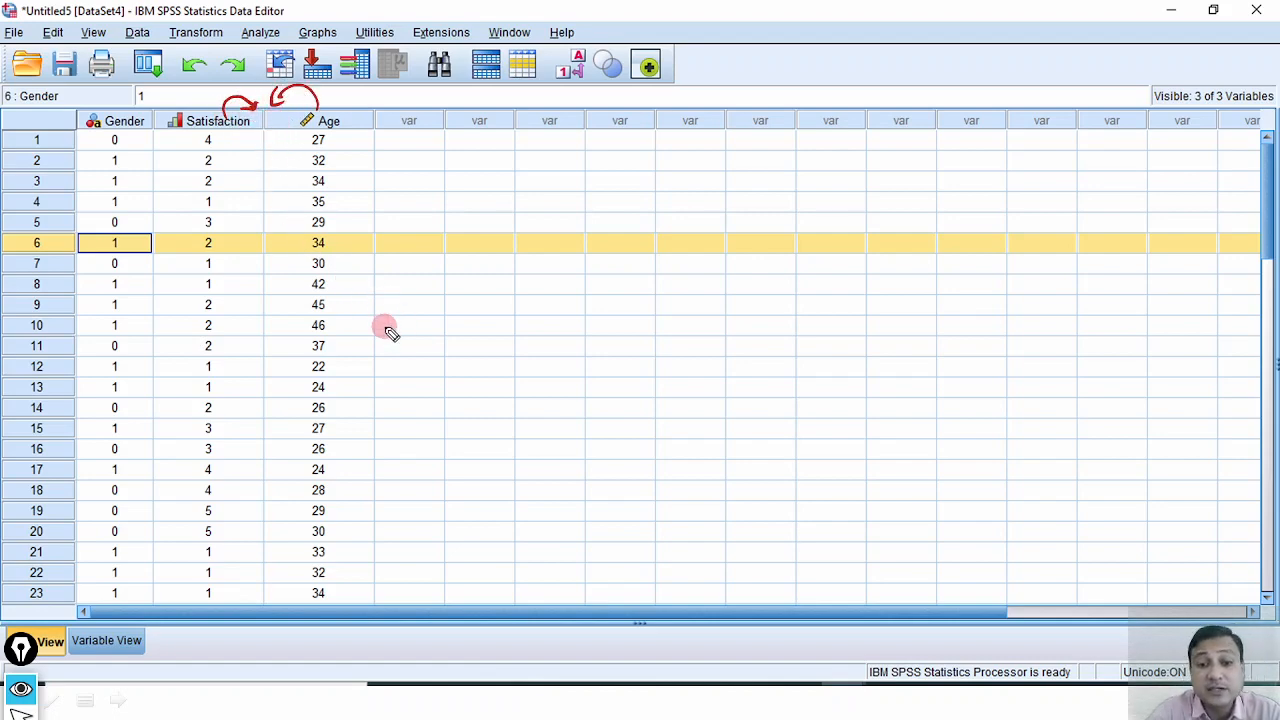
pyautogui.hotkey('ctrl', 'shift', '7')
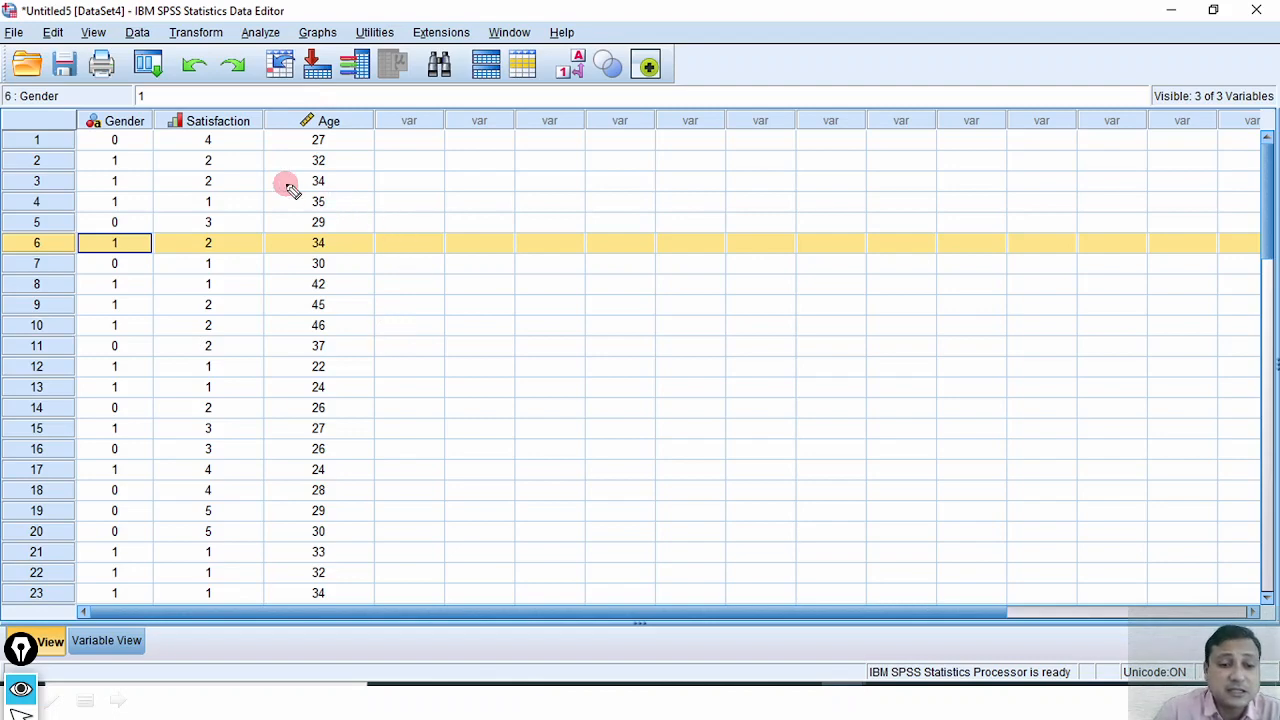
# Insert a new variable immediately before the Age variable
pyautogui.rightClick(324, 125)
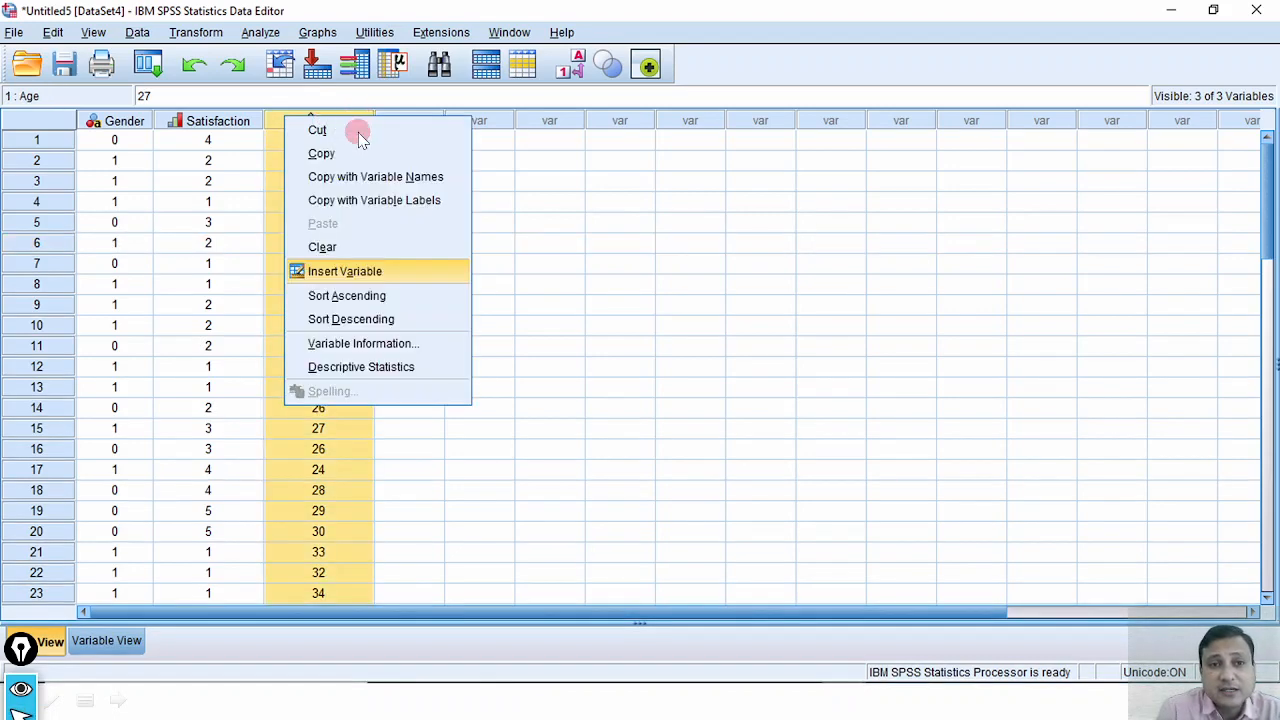
pyautogui.click(372, 275)
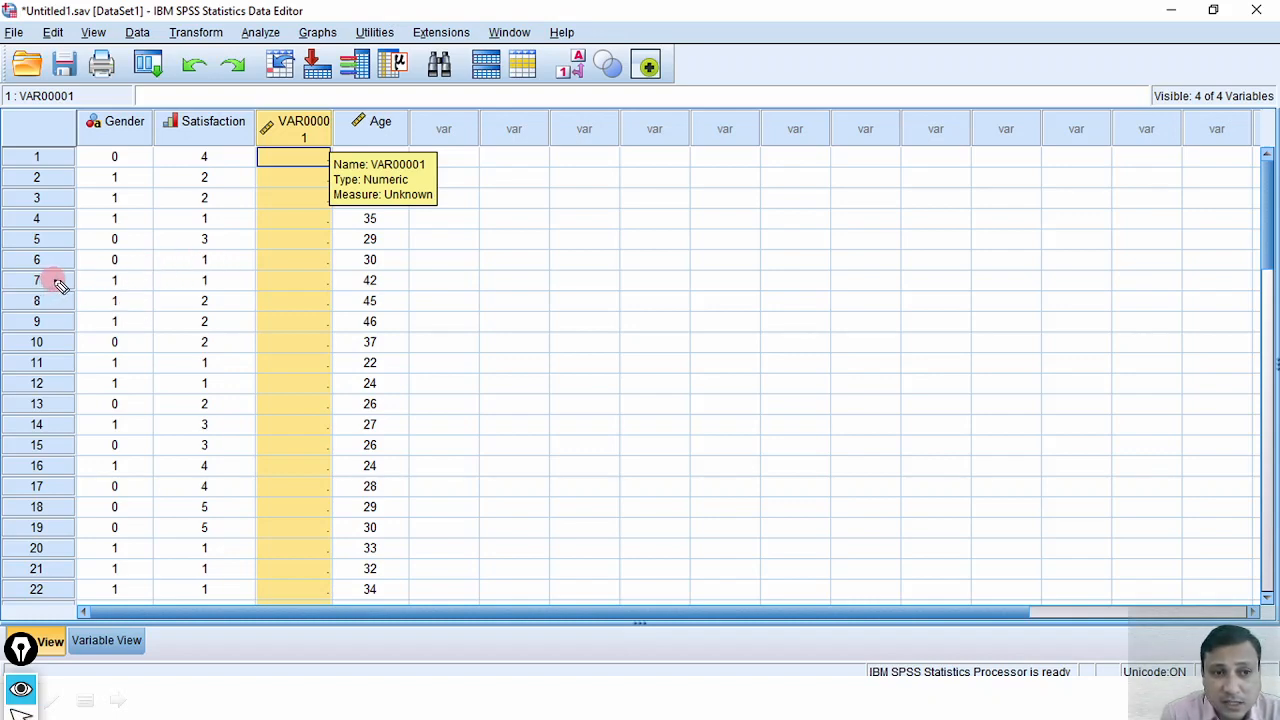
pyautogui.moveTo(57, 282); pyautogui.dragTo(65, 265)
pyautogui.moveTo(110, 108)
pyautogui.mouseDown()
pyautogui.moveTo(90, 148)
pyautogui.moveTo(150, 98)
pyautogui.moveTo(175, 150)
pyautogui.moveTo(244, 104)
pyautogui.mouseUp()
pyautogui.moveTo(340, 105)
pyautogui.mouseDown()
pyautogui.moveTo(355, 128)
pyautogui.moveTo(390, 95)
pyautogui.mouseUp()
pyautogui.moveTo(100, 624)
pyautogui.mouseDown()
pyautogui.moveTo(73, 653)
pyautogui.moveTo(152, 615)
pyautogui.moveTo(78, 612)
pyautogui.mouseUp()
pyautogui.moveTo(343, 110)
pyautogui.mouseDown()
pyautogui.moveTo(318, 76)
pyautogui.moveTo(302, 108)
pyautogui.moveTo(312, 100)
pyautogui.mouseUp()
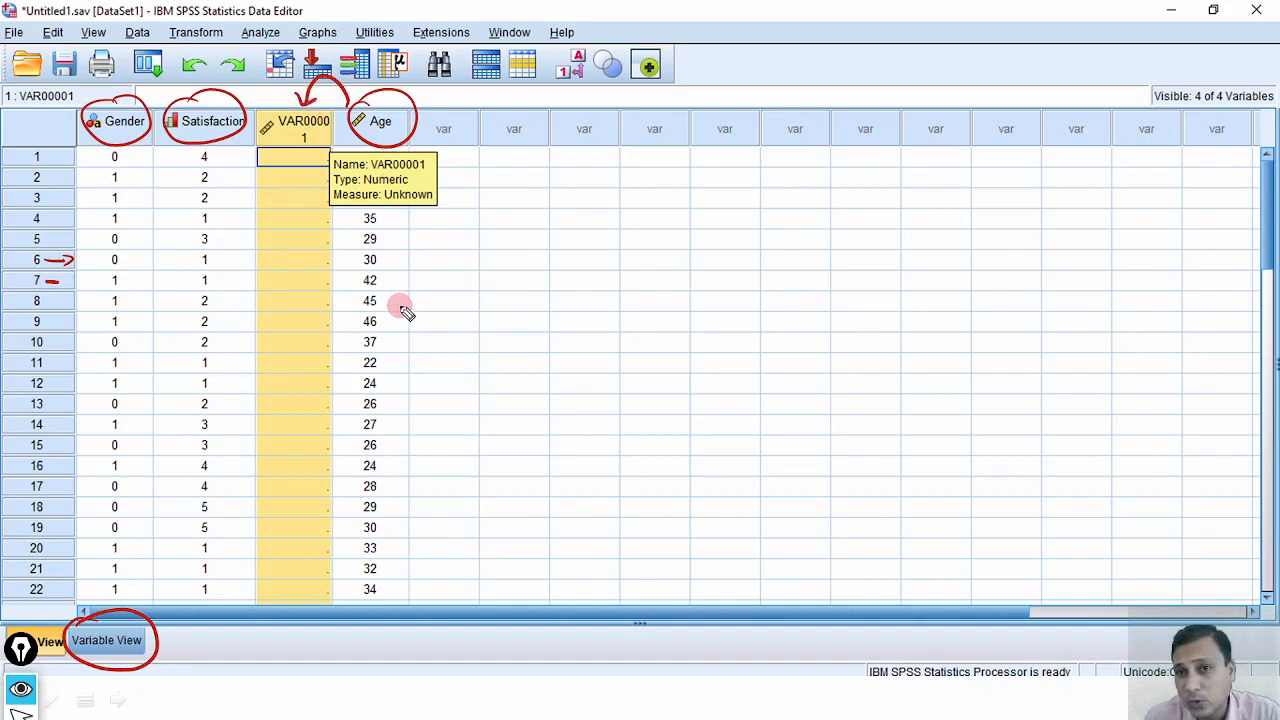
pyautogui.moveTo(272, 186); pyautogui.dragTo(298, 210)
pyautogui.moveTo(300, 166)
pyautogui.mouseDown()
pyautogui.moveTo(323, 257)
pyautogui.moveTo(262, 170)
pyautogui.mouseUp()
pyautogui.moveTo(290, 258)
pyautogui.mouseDown()
pyautogui.moveTo(106, 588)
pyautogui.moveTo(138, 578)
pyautogui.mouseUp()
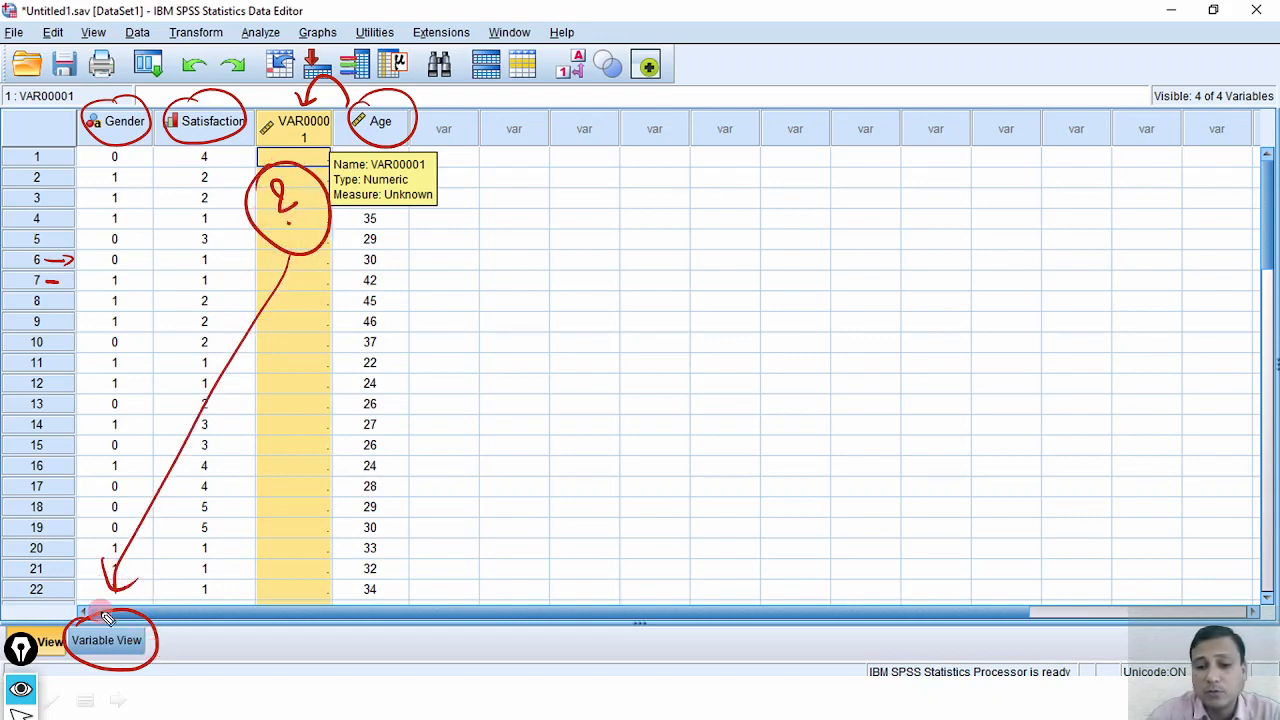
pyautogui.press('Escape')
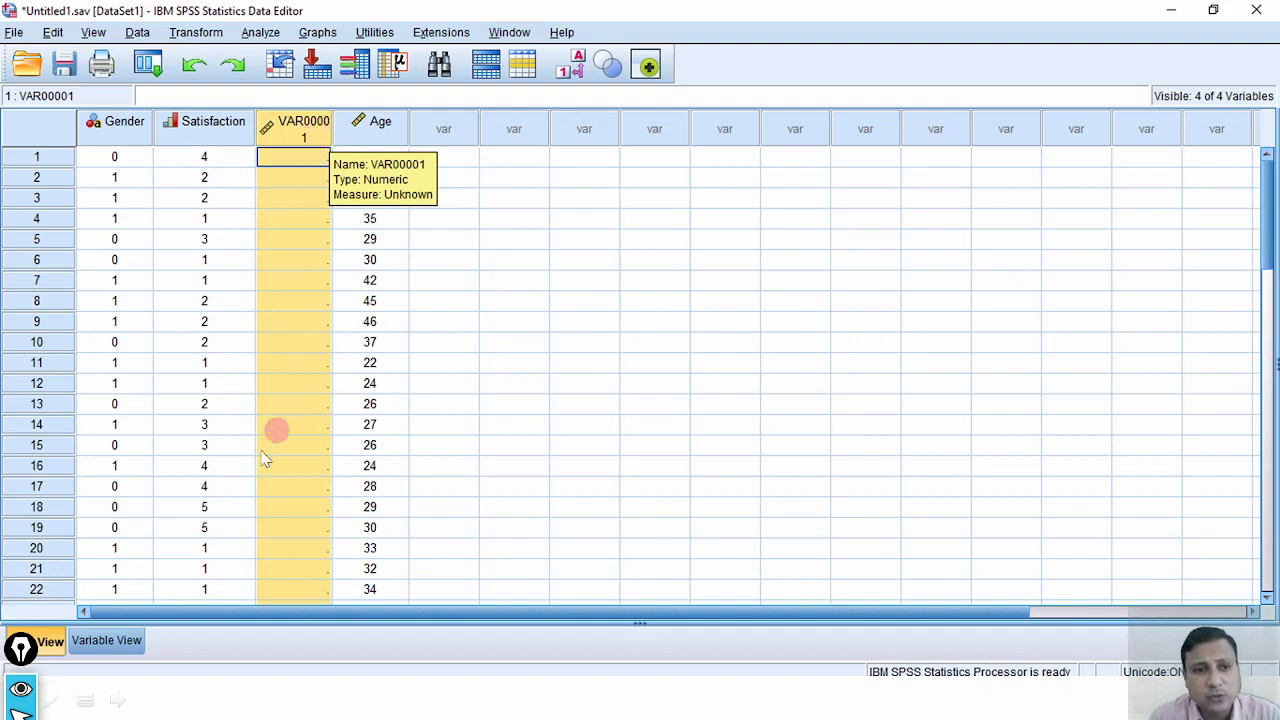
# Define the inserted variable as numeric FamilyMembers with 0 decimals, centered alignment and Scale measure, and fill in its values for the cases
pyautogui.click(117, 639)
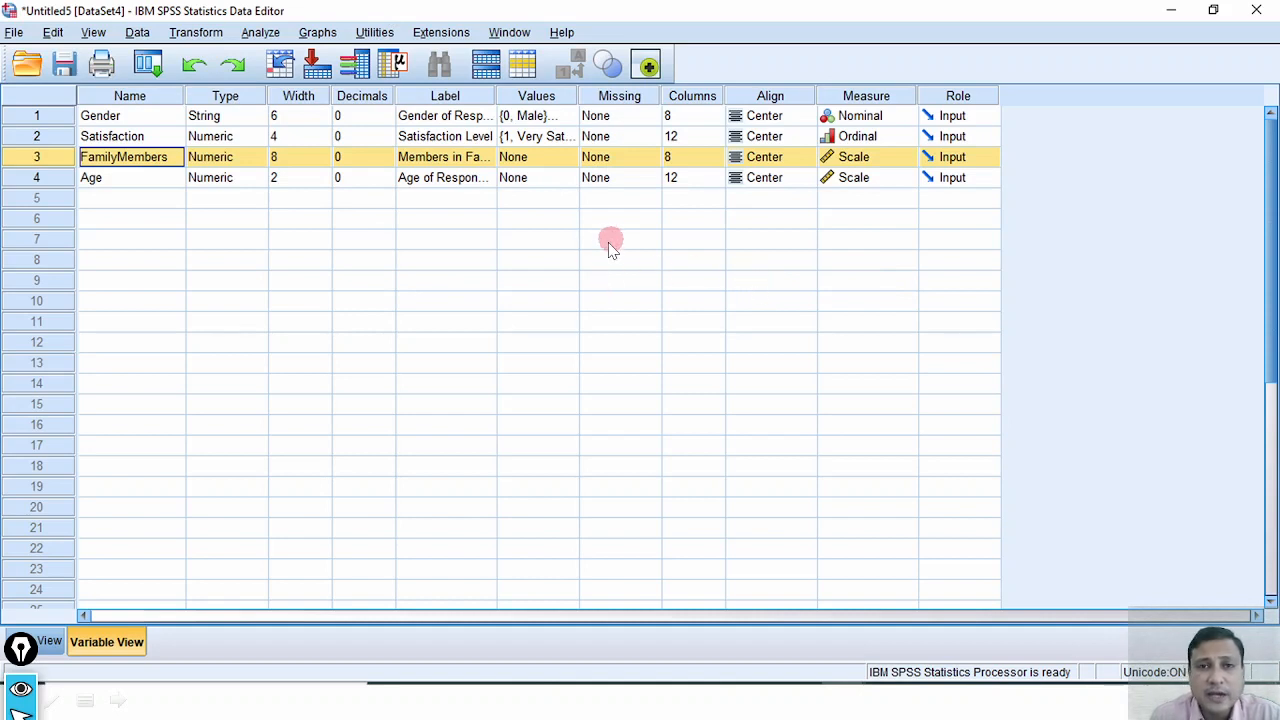
pyautogui.click(50, 642)
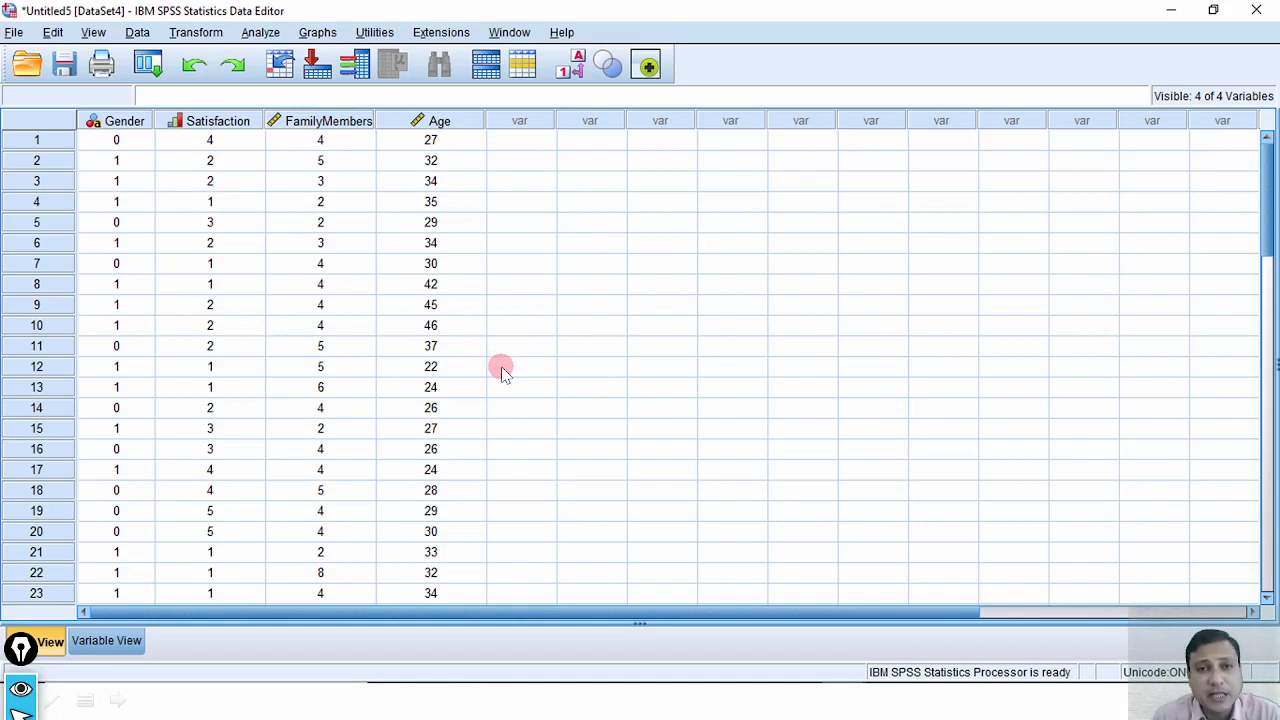
pyautogui.hotkey('alt', 'Tab')
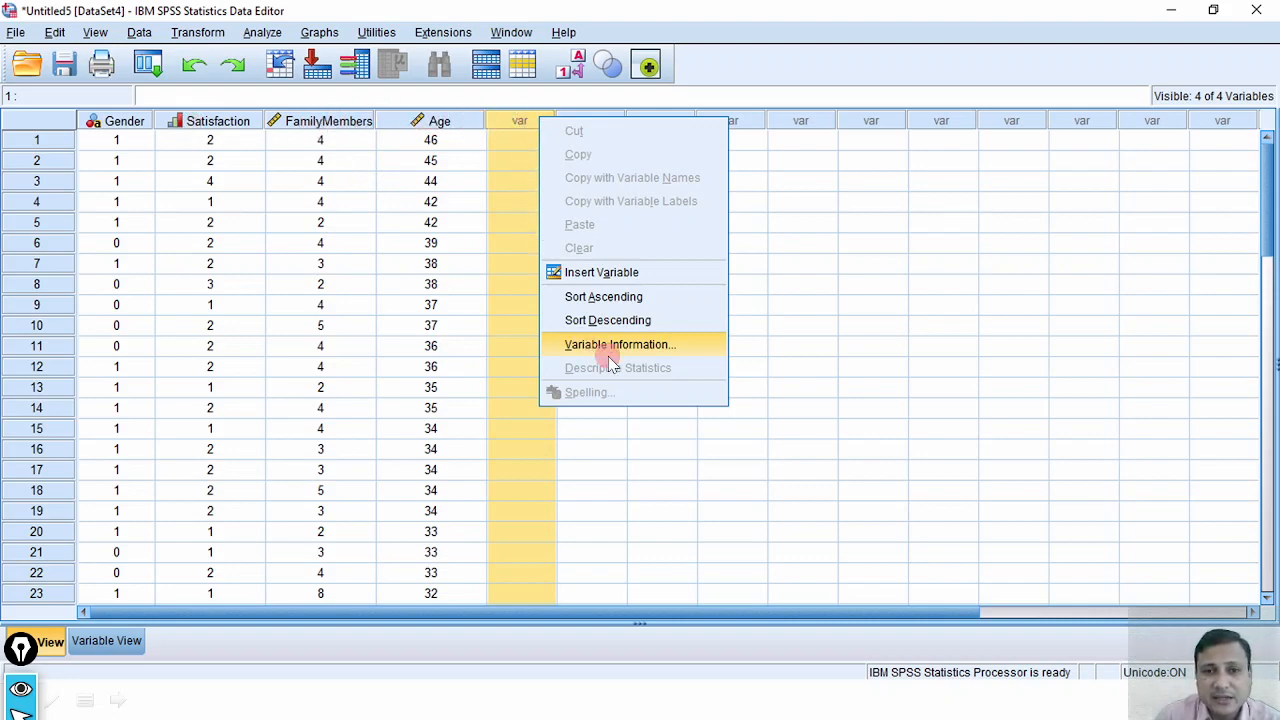
# Open the variable information and examine Gender's missing values, measurement level and value labels
pyautogui.click(643, 347)
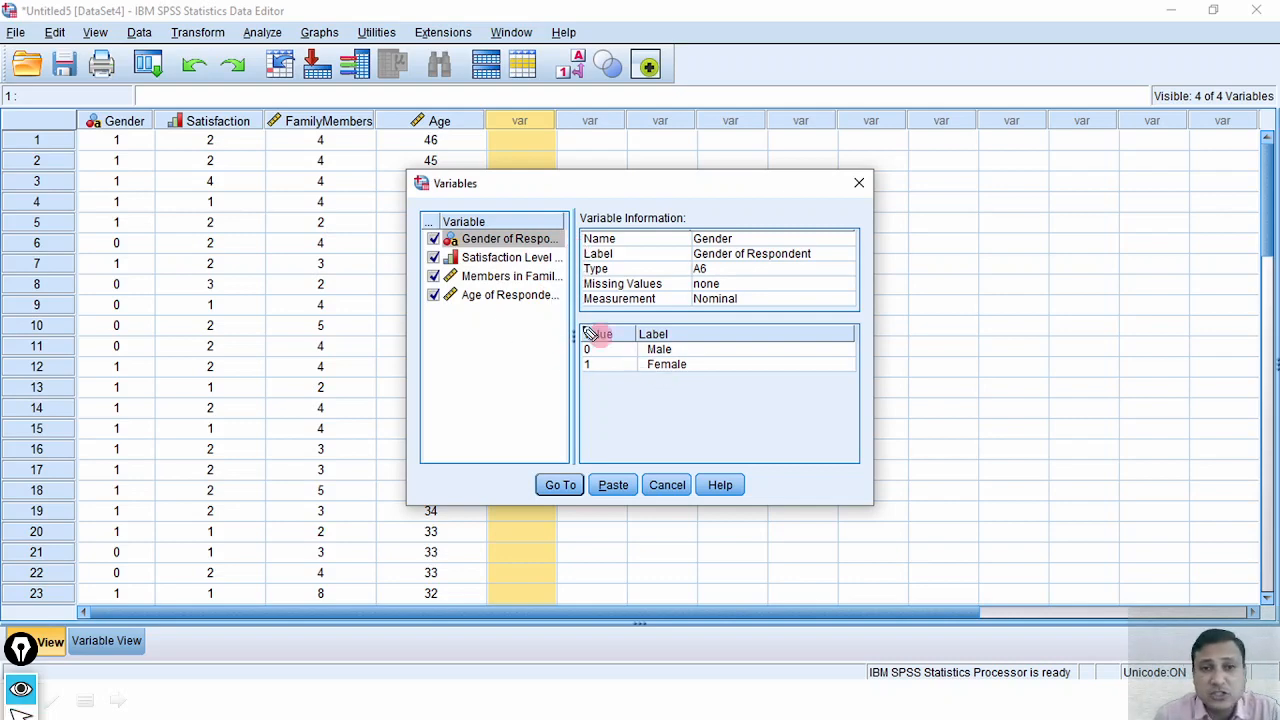
pyautogui.moveTo(416, 225)
pyautogui.mouseDown()
pyautogui.moveTo(403, 288)
pyautogui.moveTo(428, 347)
pyautogui.mouseUp()
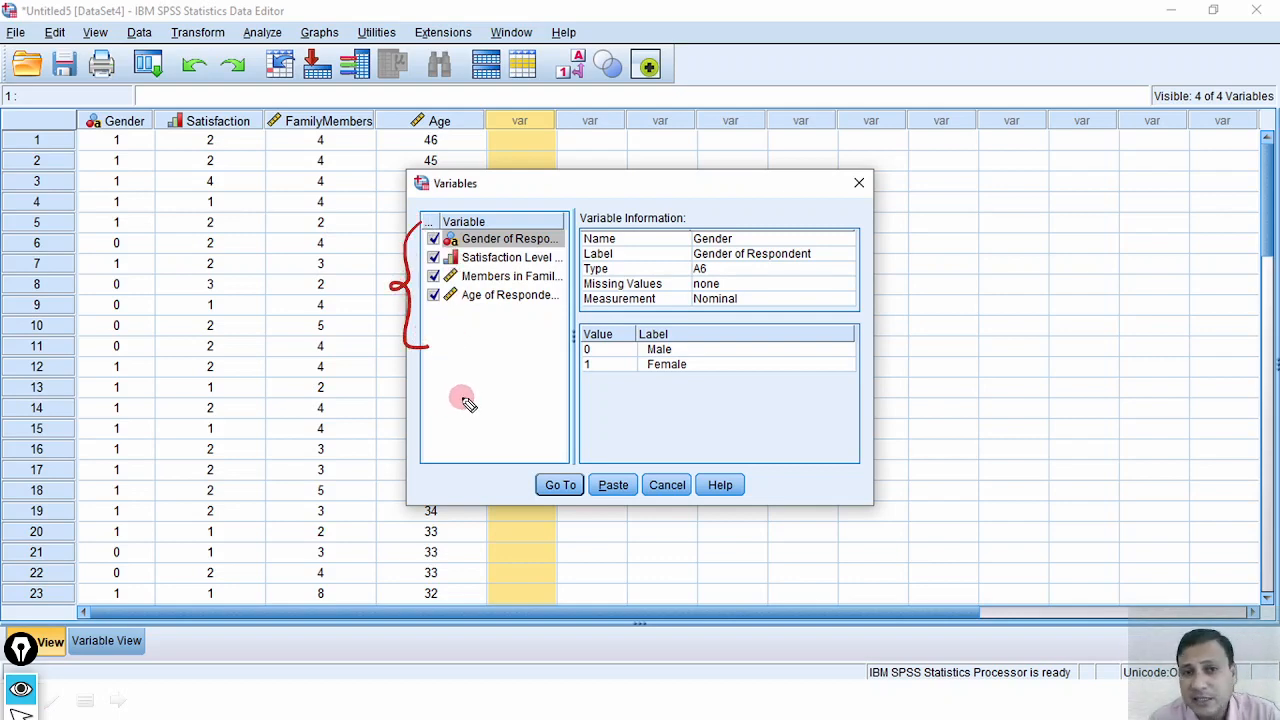
pyautogui.moveTo(455, 318); pyautogui.dragTo(542, 318)
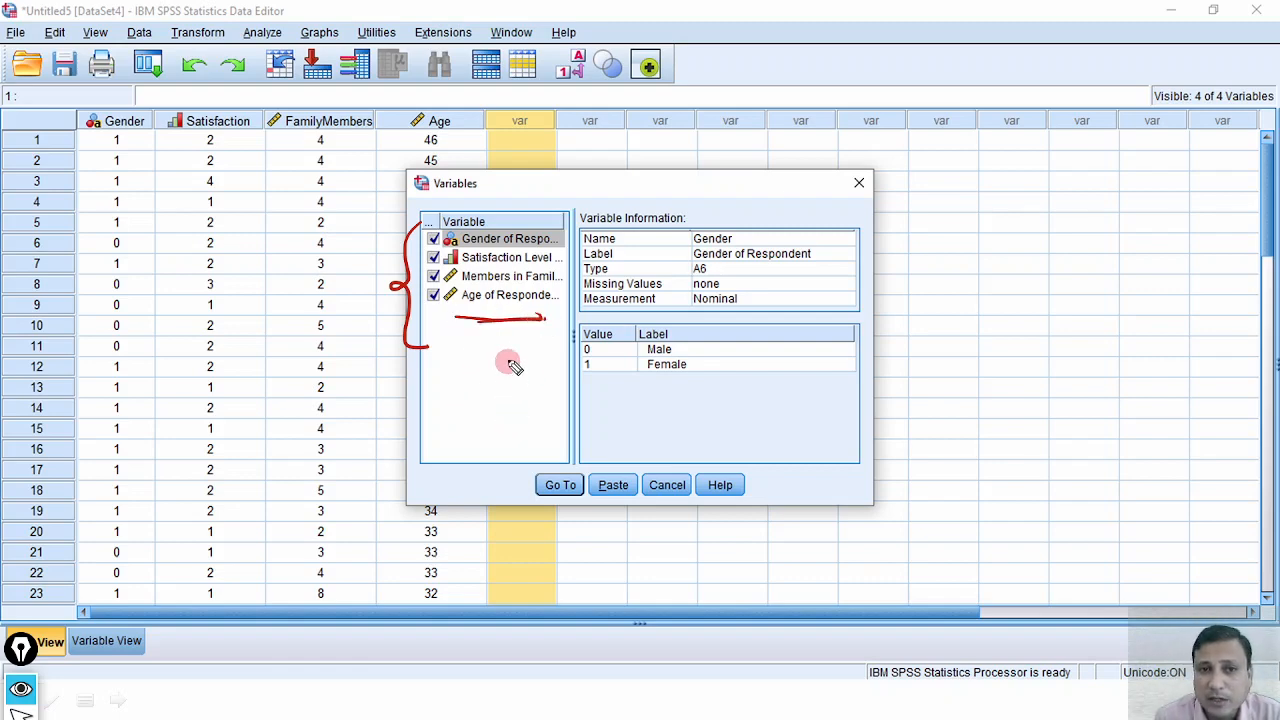
pyautogui.moveTo(554, 239); pyautogui.dragTo(569, 230)
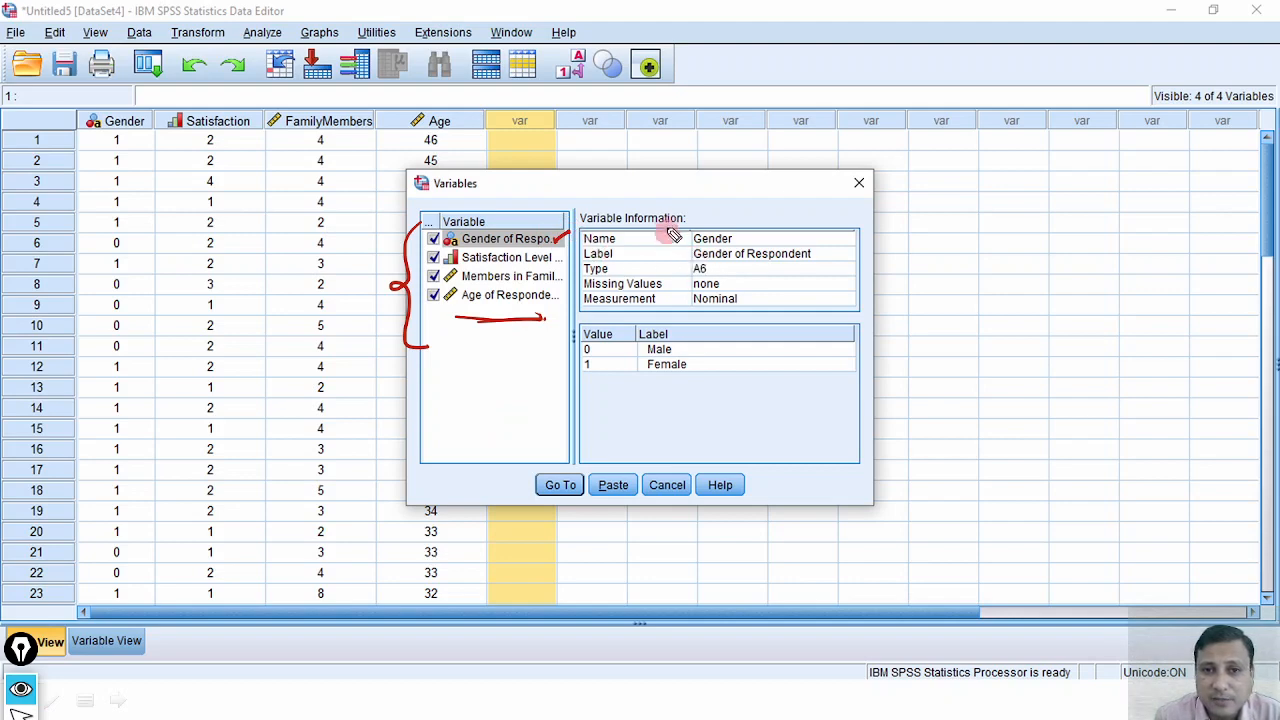
pyautogui.moveTo(694, 216); pyautogui.dragTo(712, 211)
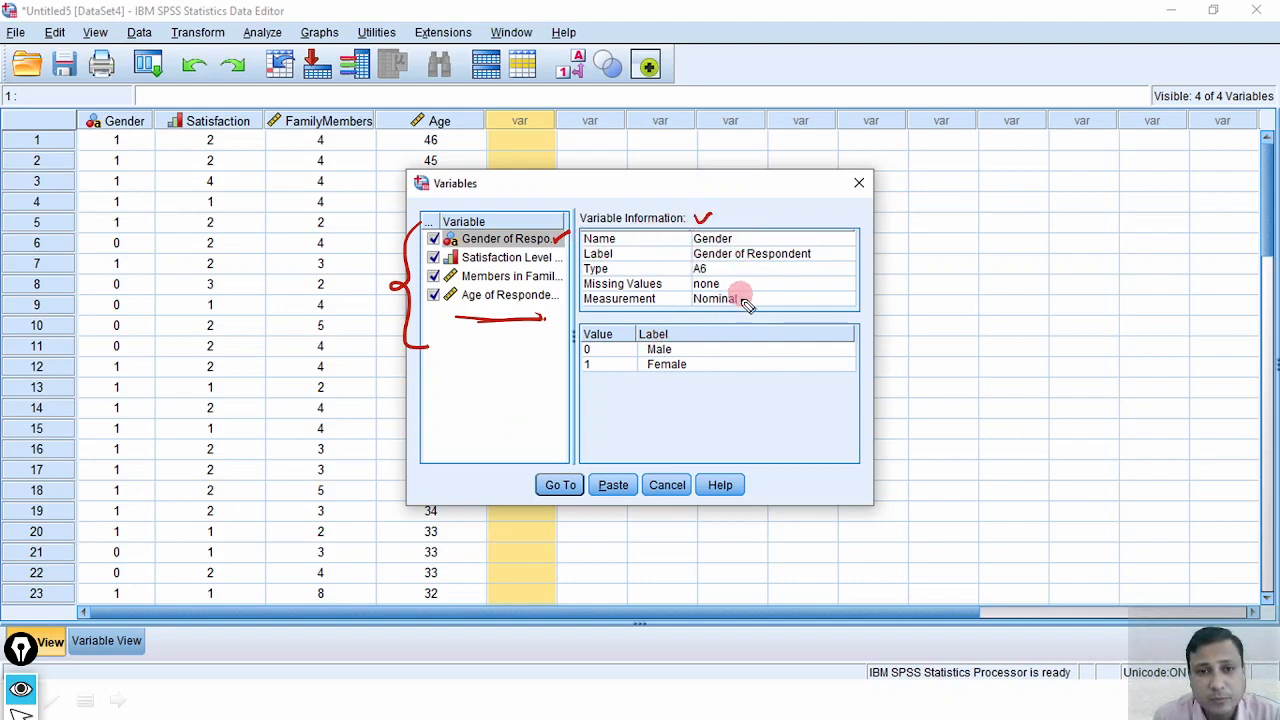
pyautogui.moveTo(728, 286); pyautogui.dragTo(769, 294)
pyautogui.moveTo(691, 337)
pyautogui.mouseDown()
pyautogui.moveTo(710, 362)
pyautogui.moveTo(690, 372)
pyautogui.moveTo(777, 355)
pyautogui.mouseUp()
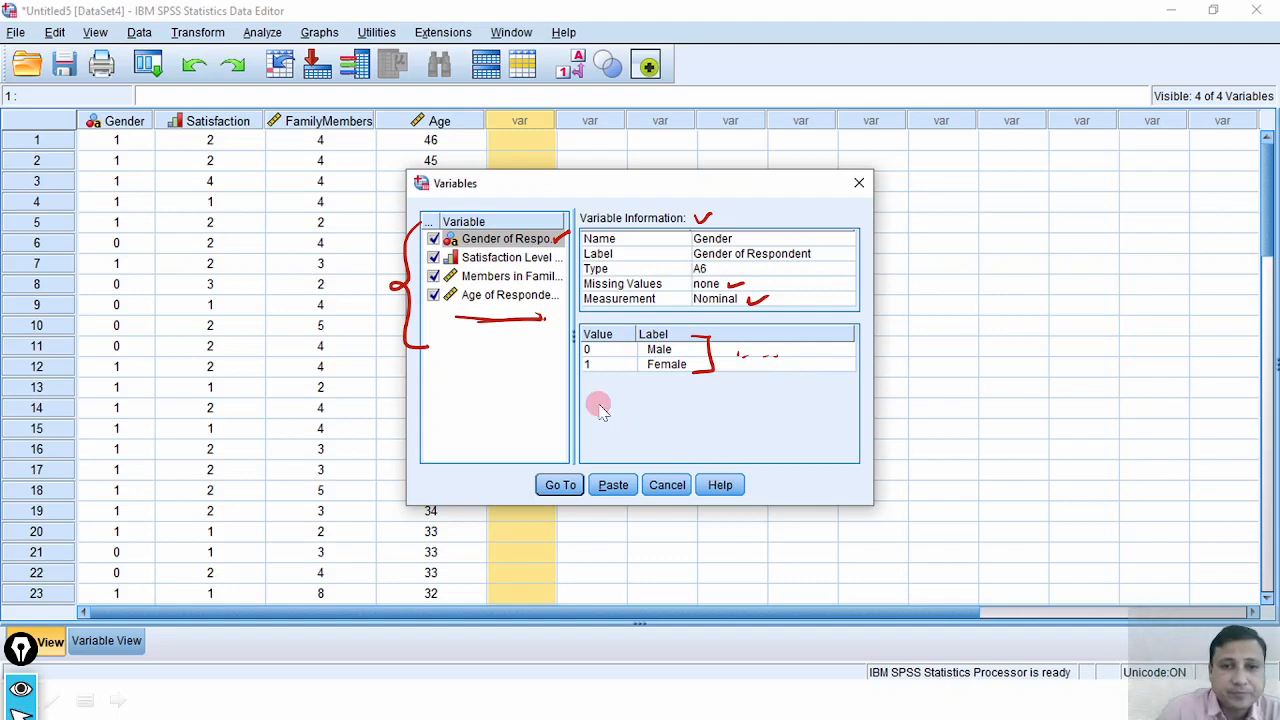
# Display the variable information for Satisfaction Level and examine its missing values, measurement level and value labels
pyautogui.click(505, 258)
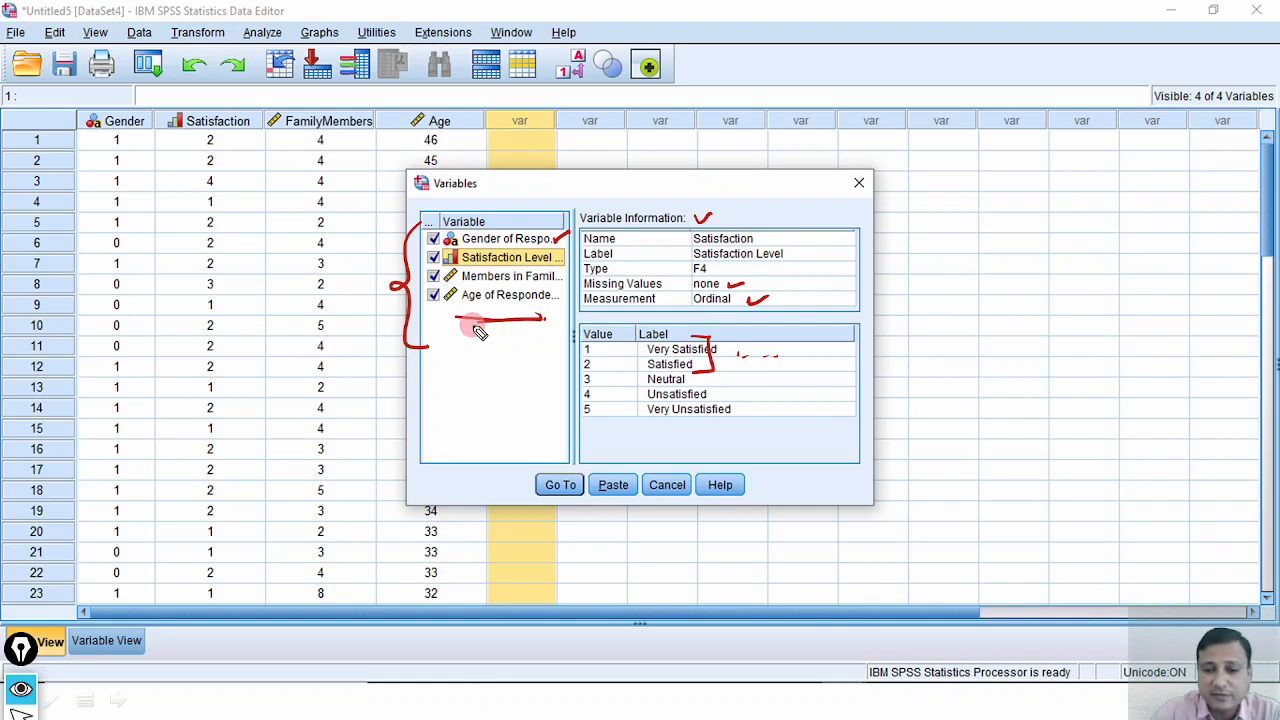
pyautogui.press('Escape')
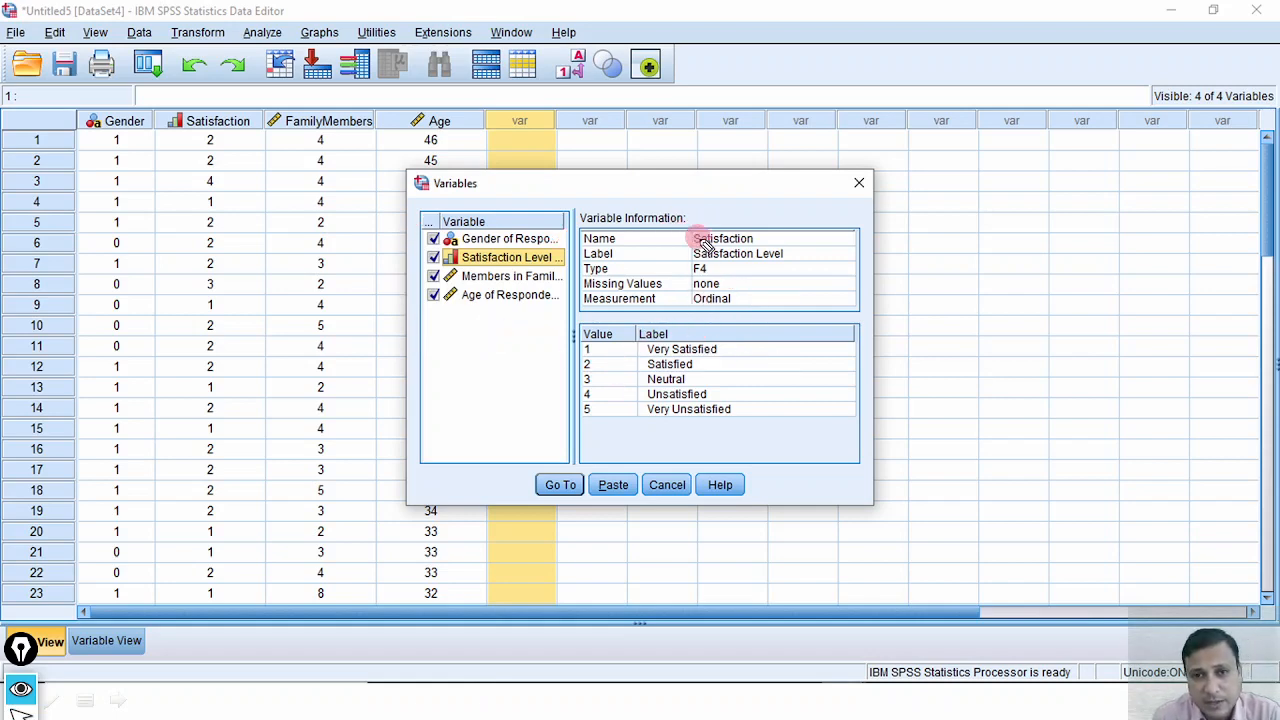
pyautogui.moveTo(742, 303)
pyautogui.mouseDown()
pyautogui.moveTo(762, 298)
pyautogui.moveTo(757, 283)
pyautogui.mouseUp()
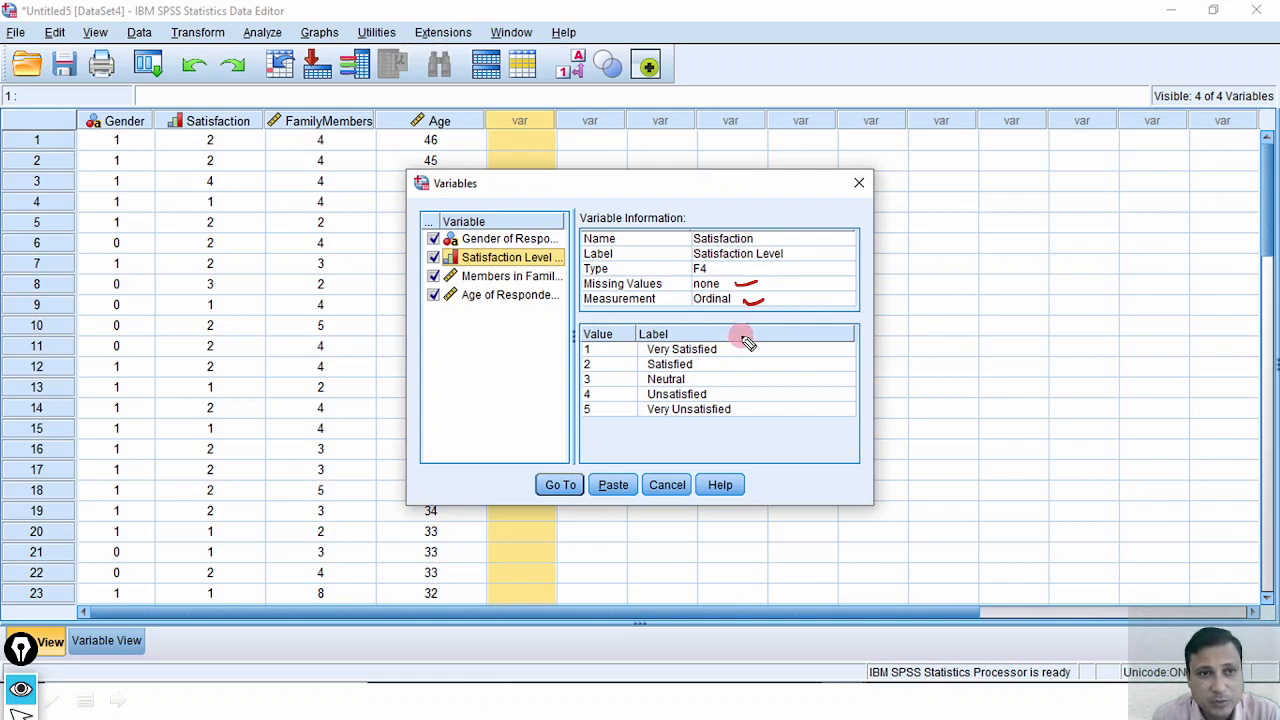
pyautogui.moveTo(745, 345)
pyautogui.mouseDown()
pyautogui.moveTo(758, 348)
pyautogui.moveTo(762, 428)
pyautogui.moveTo(735, 432)
pyautogui.mouseUp()
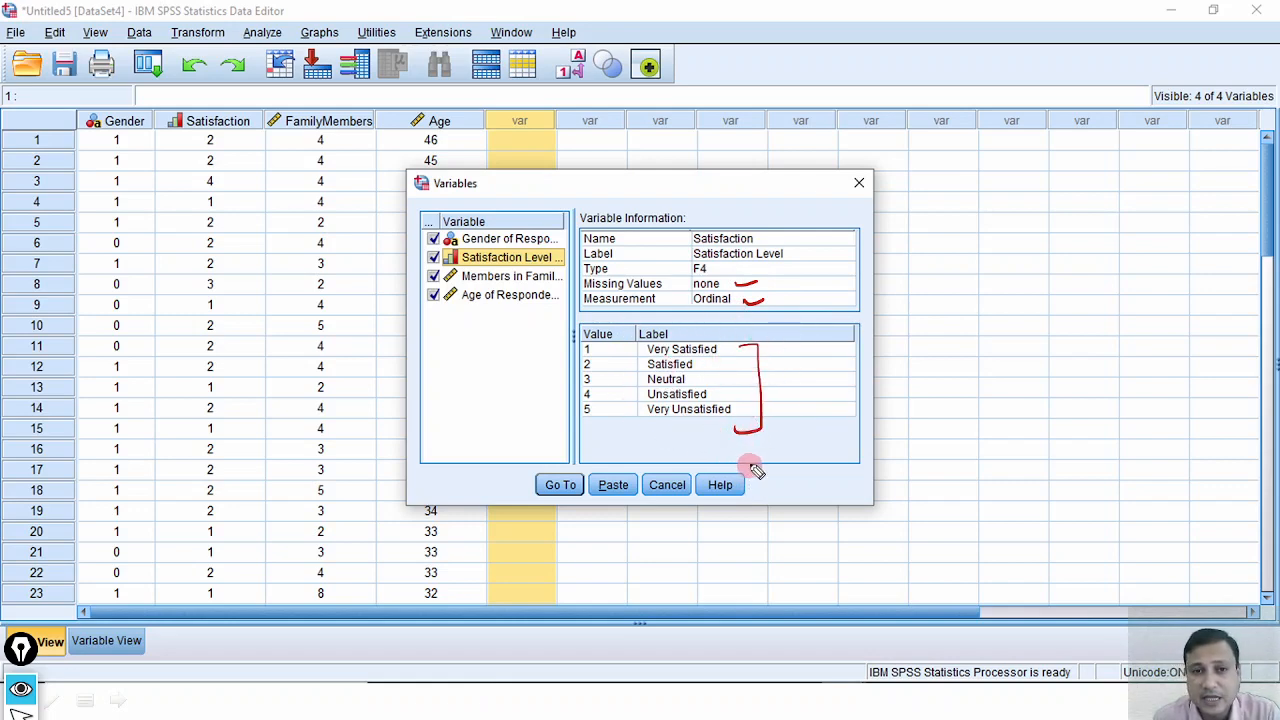
pyautogui.moveTo(521, 302); pyautogui.dragTo(545, 296)
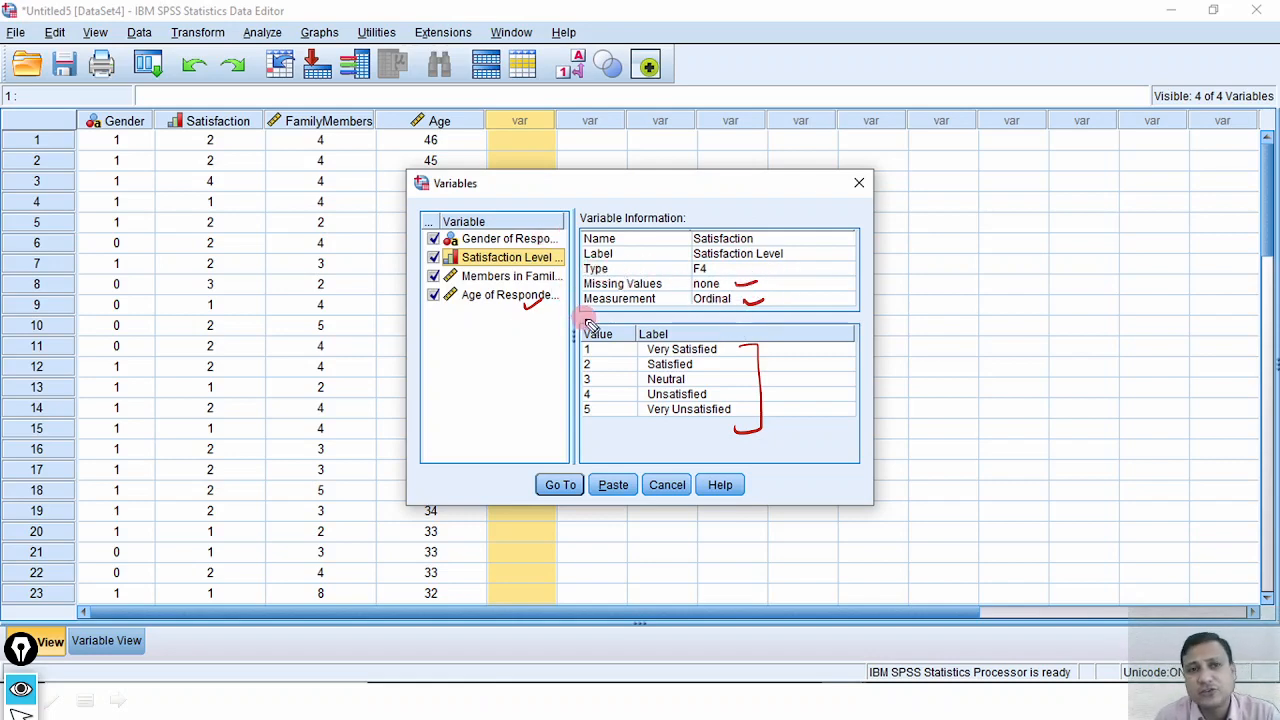
# Sort the cases by Satisfaction in ascending order and review how the codes are grouped
pyautogui.hotkey('ctrl', 'shift', '7')
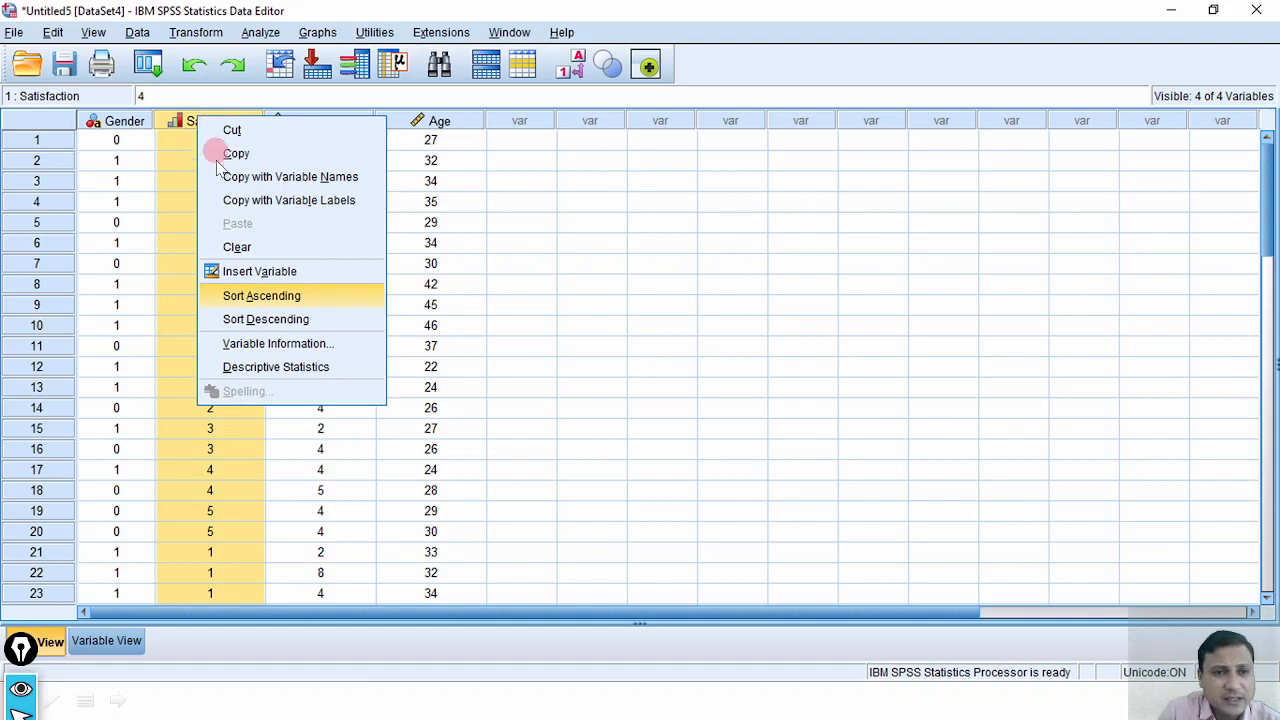
pyautogui.click(279, 300)
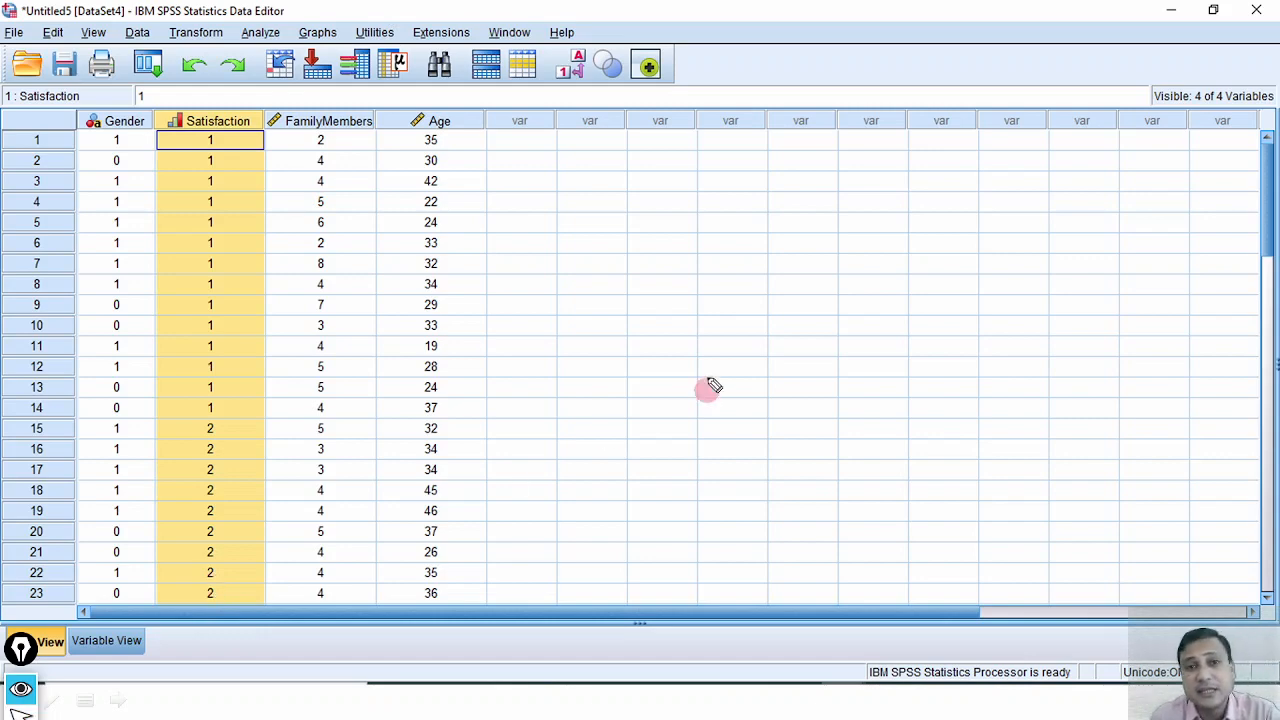
pyautogui.moveTo(225, 141)
pyautogui.mouseDown()
pyautogui.moveTo(243, 143)
pyautogui.moveTo(257, 370)
pyautogui.moveTo(246, 418)
pyautogui.moveTo(226, 418)
pyautogui.mouseUp()
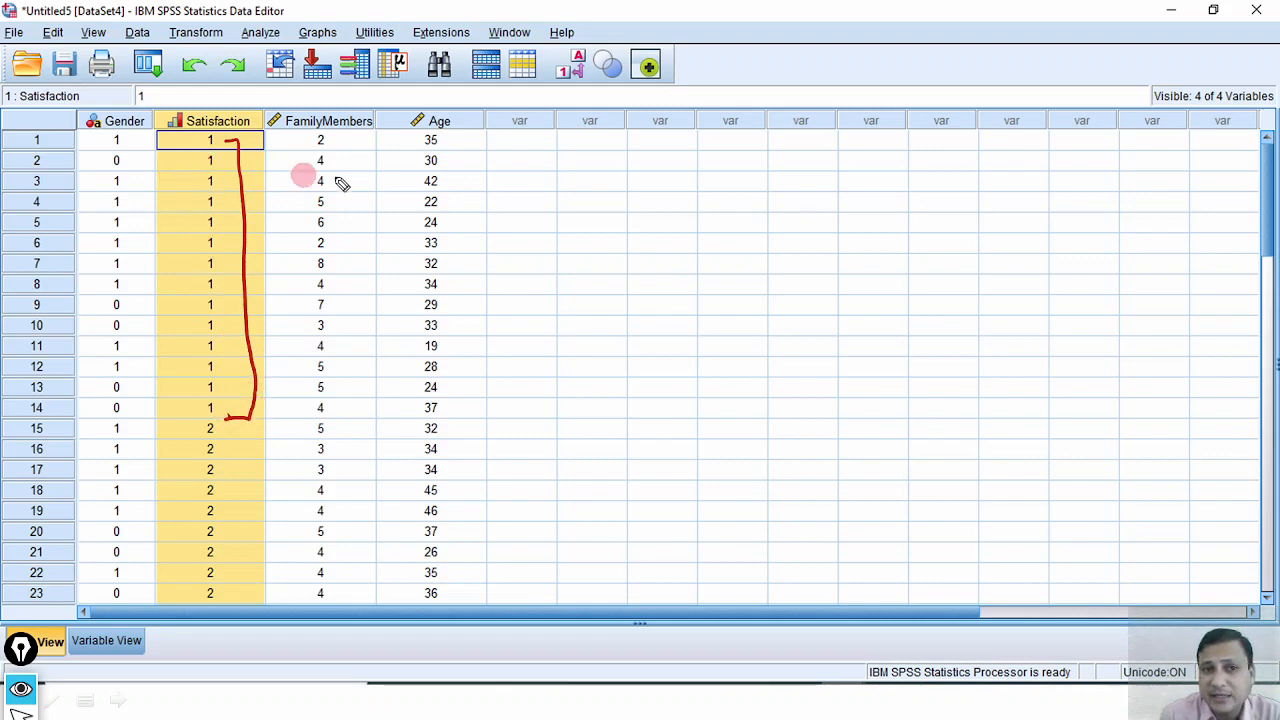
pyautogui.moveTo(245, 182)
pyautogui.mouseDown()
pyautogui.moveTo(270, 189)
pyautogui.moveTo(266, 230)
pyautogui.mouseUp()
pyautogui.moveTo(249, 263); pyautogui.dragTo(263, 266)
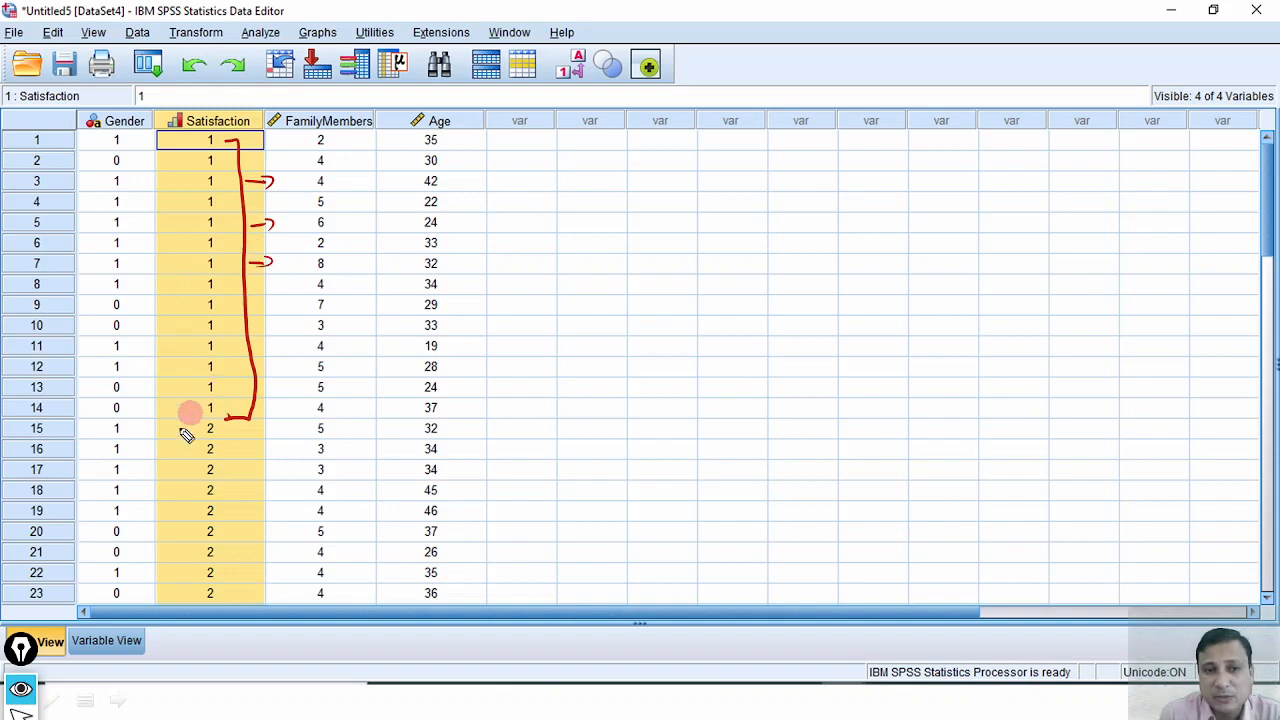
pyautogui.moveTo(240, 443)
pyautogui.mouseDown()
pyautogui.moveTo(246, 557)
pyautogui.moveTo(230, 585)
pyautogui.mouseUp()
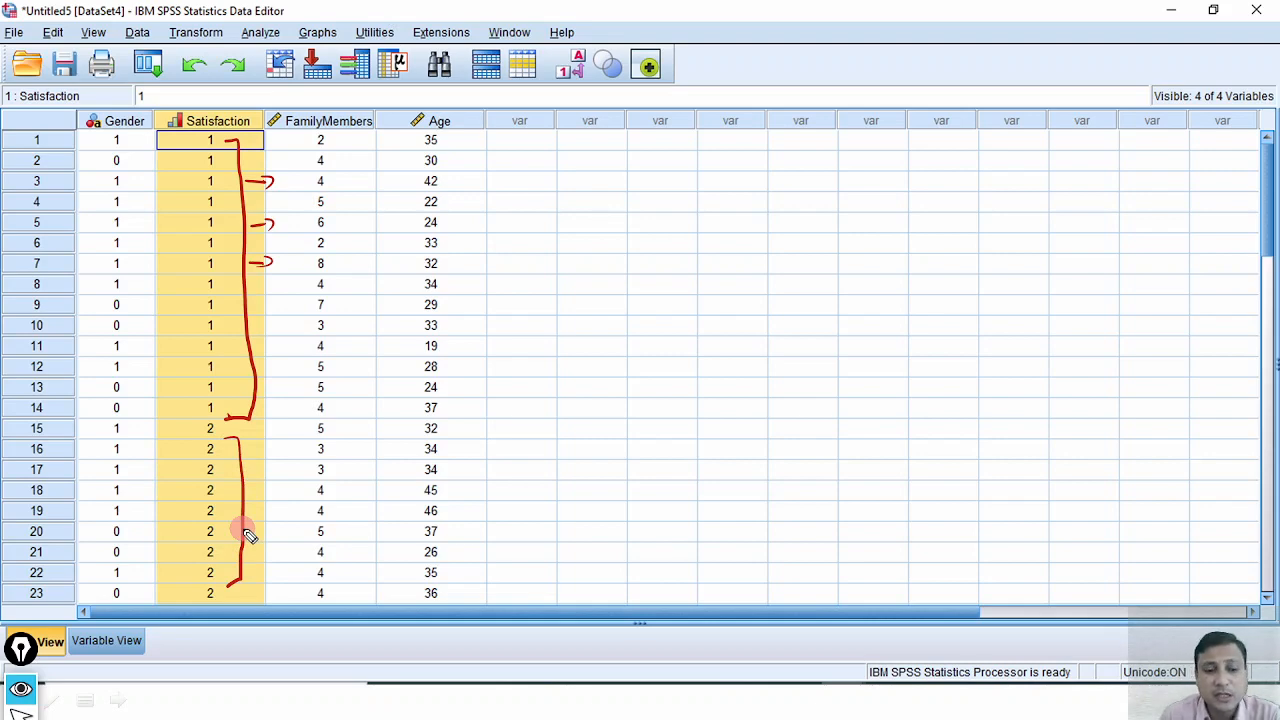
# Sort the cases by Age, first in ascending and finally in descending order
pyautogui.hotkey('ctrl', 'shift', '7')
pyautogui.hotkey('ctrl', 'shift', '2')
pyautogui.click(509, 234)
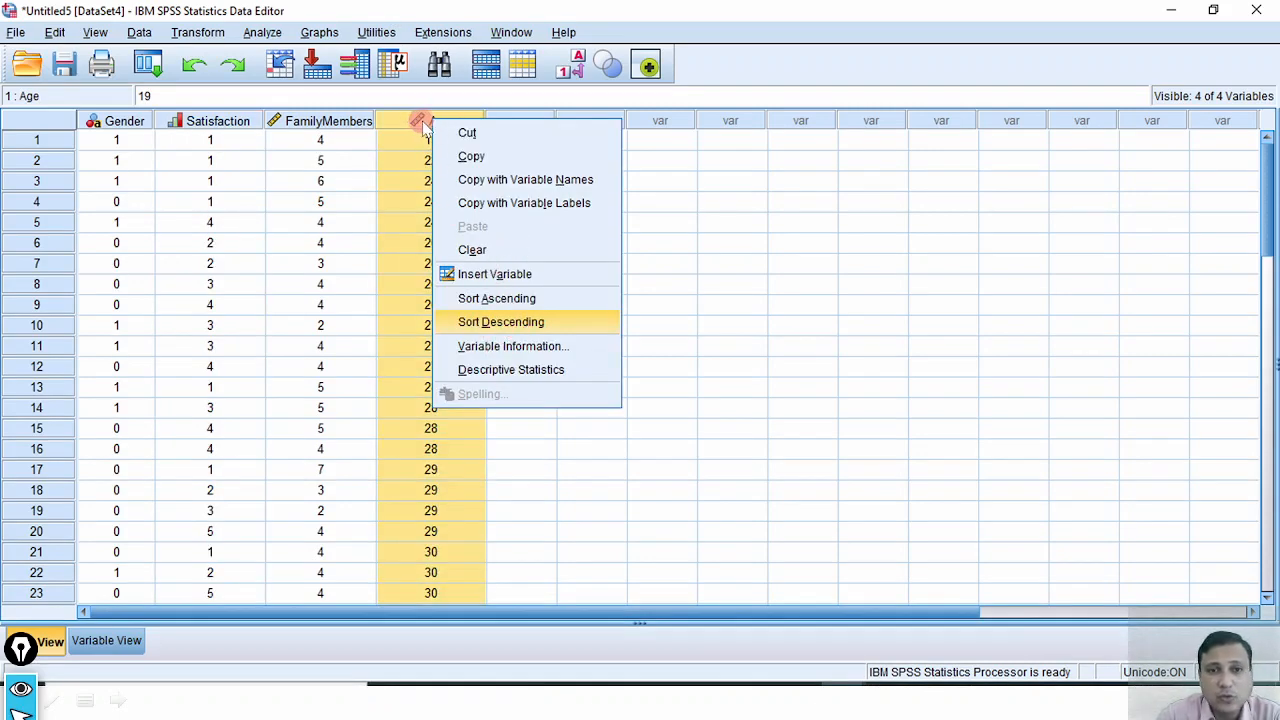
pyautogui.click(537, 322)
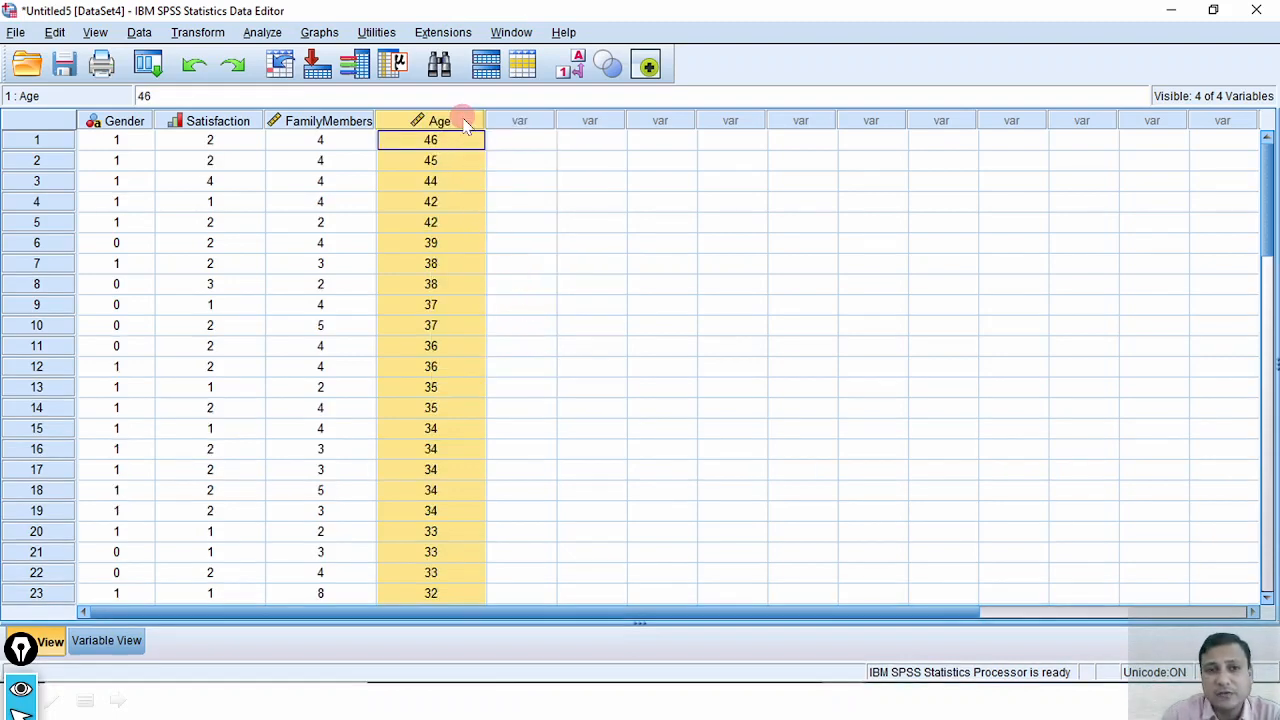
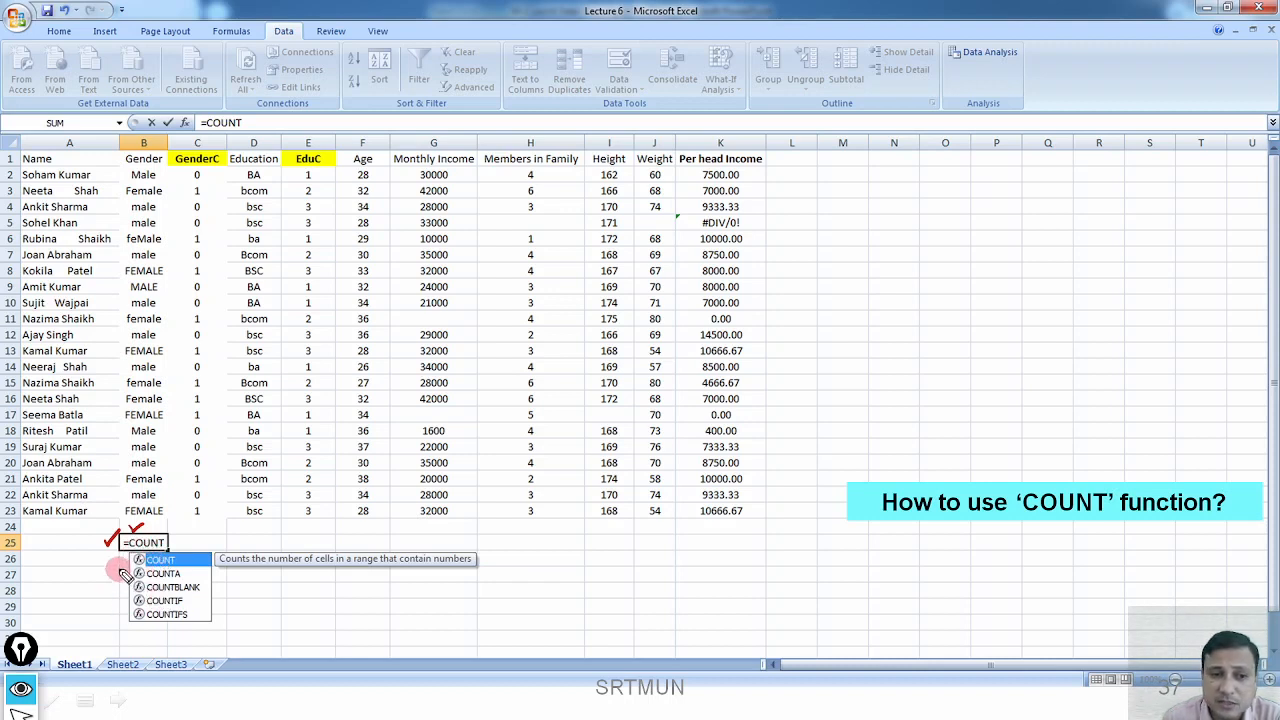
# In Excel, examine the COUNT function suggestions and the COUNT description for the formula in cell B25
pyautogui.moveTo(118, 557)
pyautogui.mouseDown()
pyautogui.moveTo(107, 612)
pyautogui.moveTo(122, 618)
pyautogui.mouseUp()
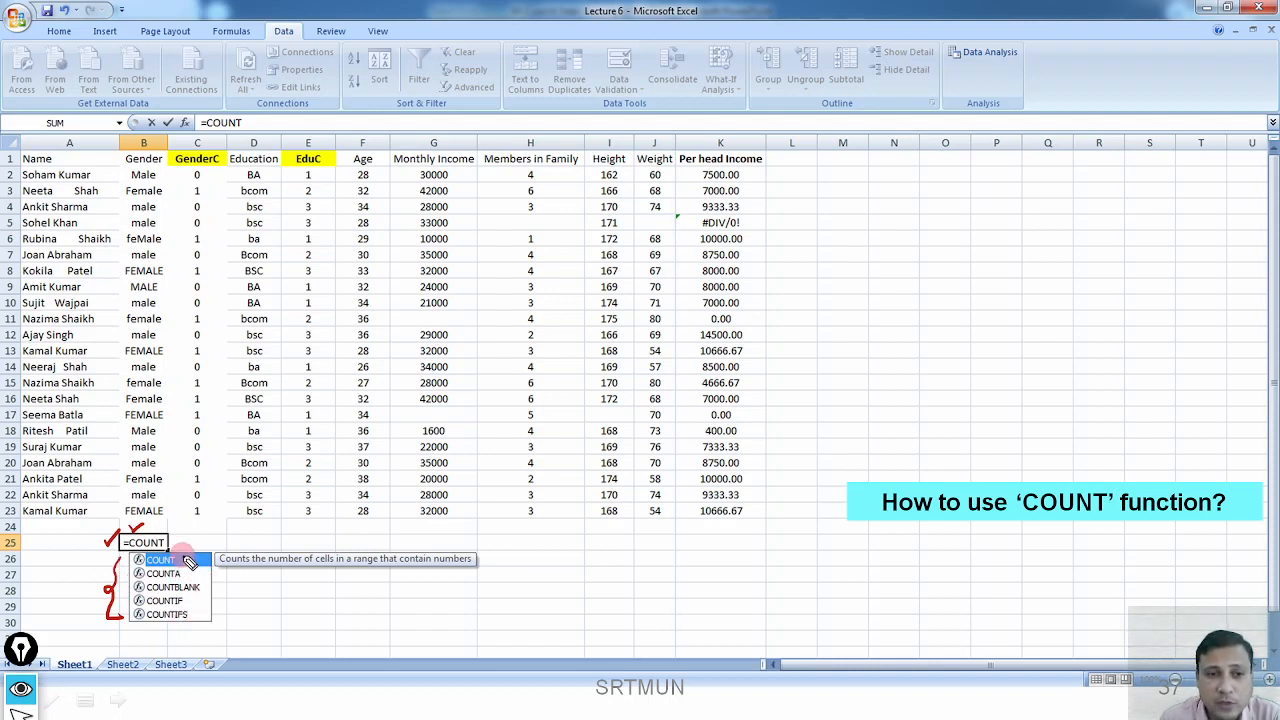
pyautogui.moveTo(184, 559); pyautogui.dragTo(205, 553)
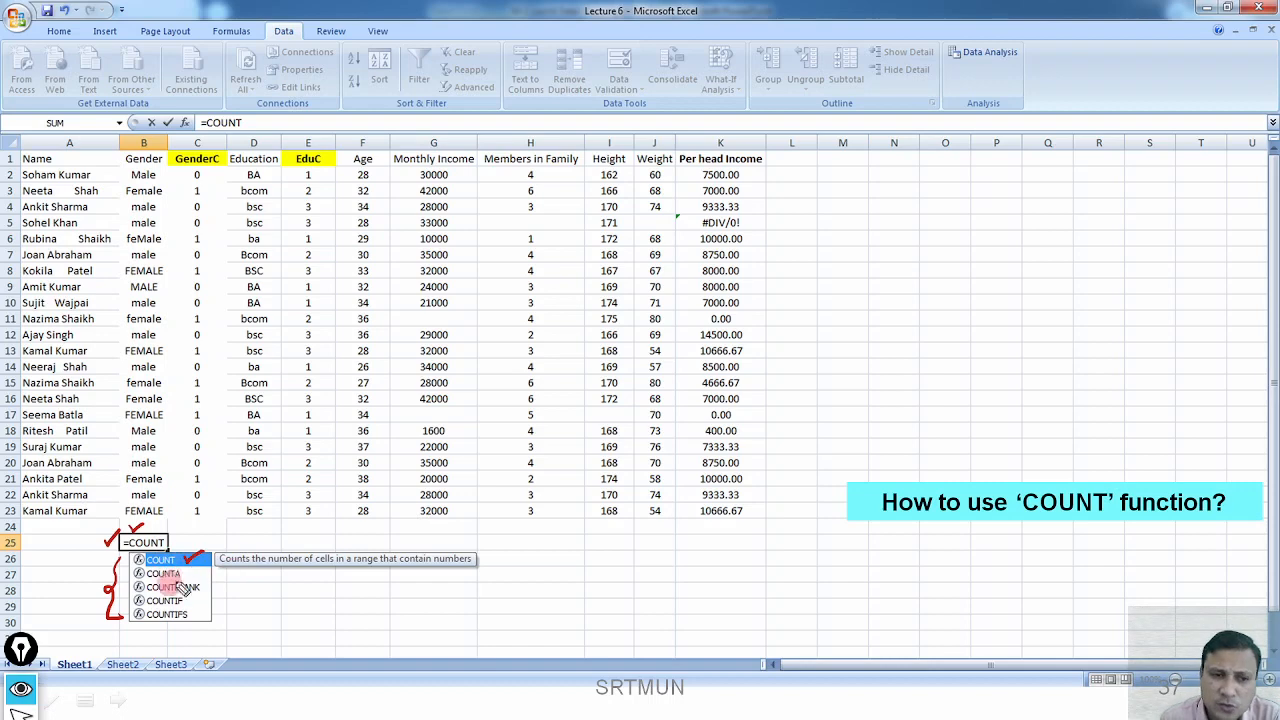
pyautogui.moveTo(226, 577)
pyautogui.mouseDown()
pyautogui.moveTo(395, 586)
pyautogui.moveTo(481, 566)
pyautogui.mouseUp()
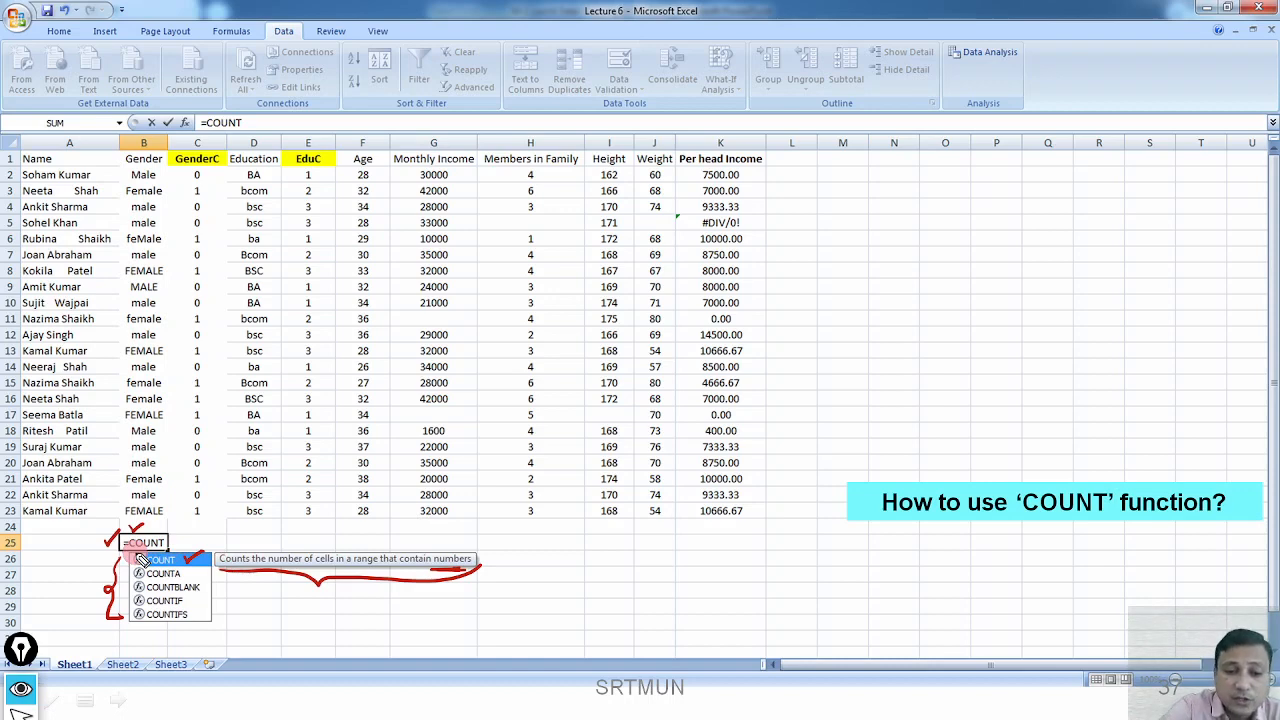
pyautogui.press('e')
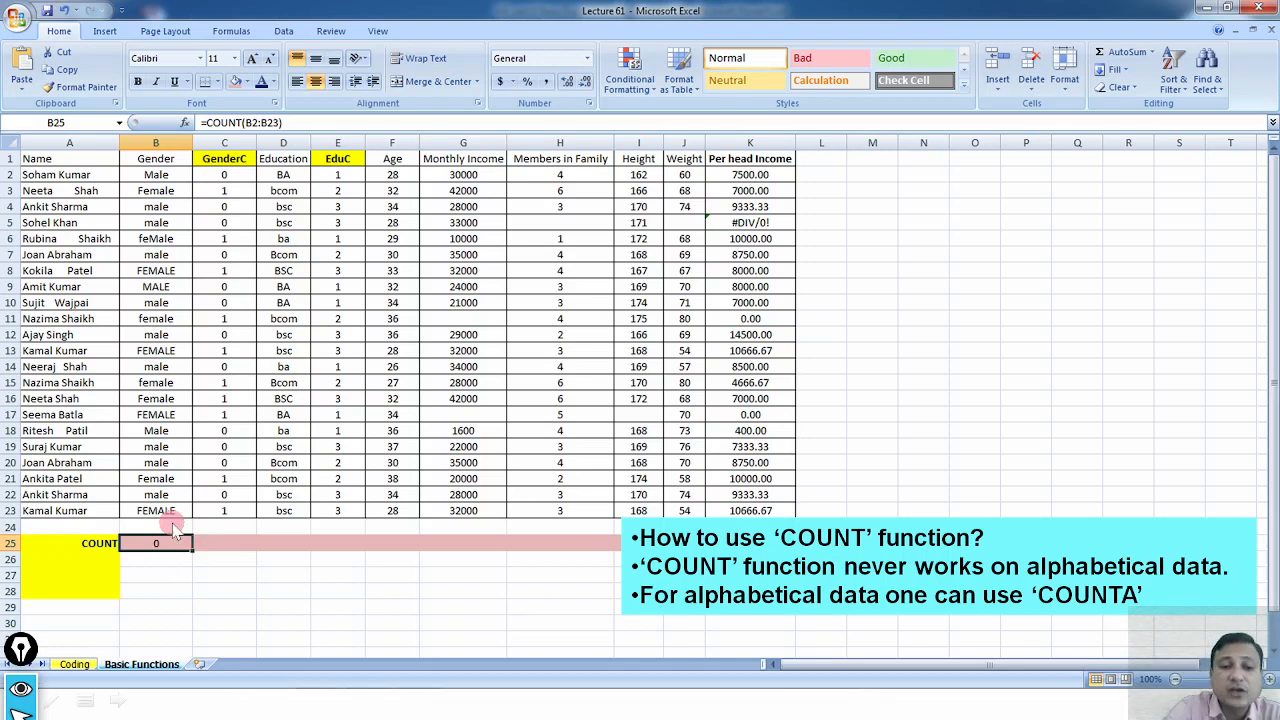
pyautogui.moveTo(617, 562); pyautogui.dragTo(652, 558)
pyautogui.moveTo(1040, 578); pyautogui.dragTo(1162, 580)
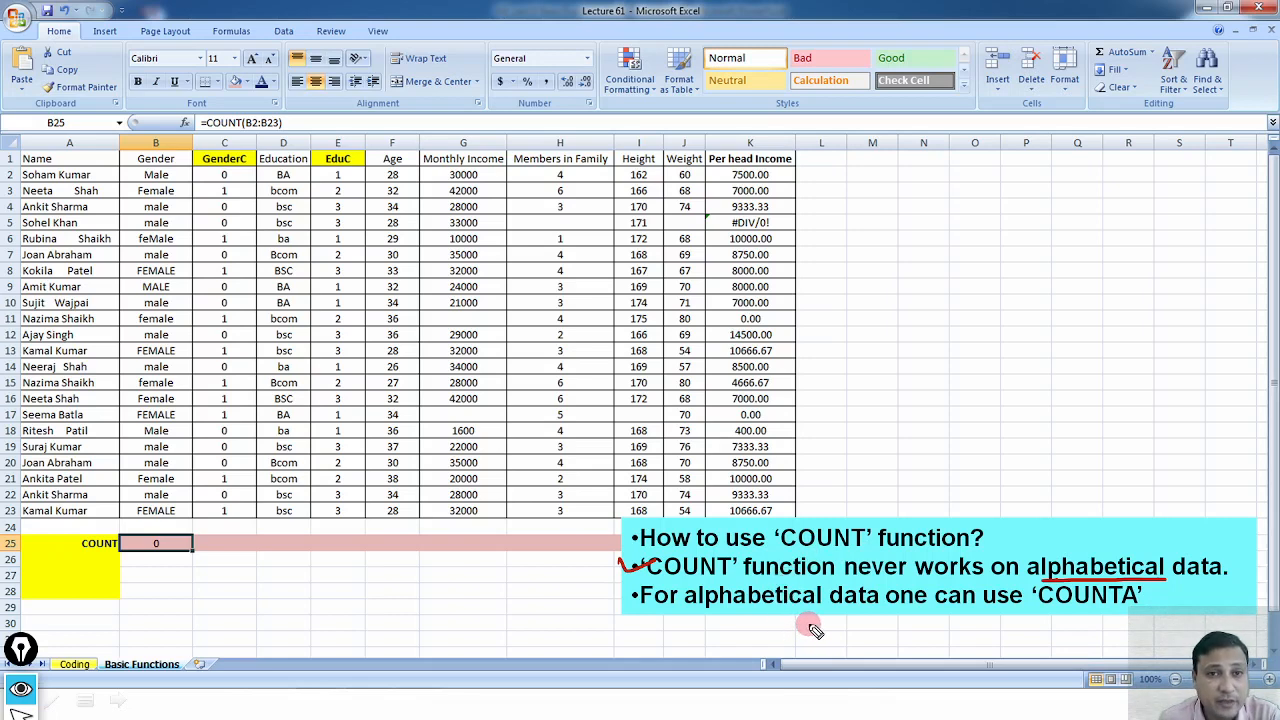
pyautogui.moveTo(1048, 612)
pyautogui.mouseDown()
pyautogui.moveTo(1128, 614)
pyautogui.moveTo(1100, 610)
pyautogui.moveTo(1133, 608)
pyautogui.moveTo(1140, 580)
pyautogui.mouseUp()
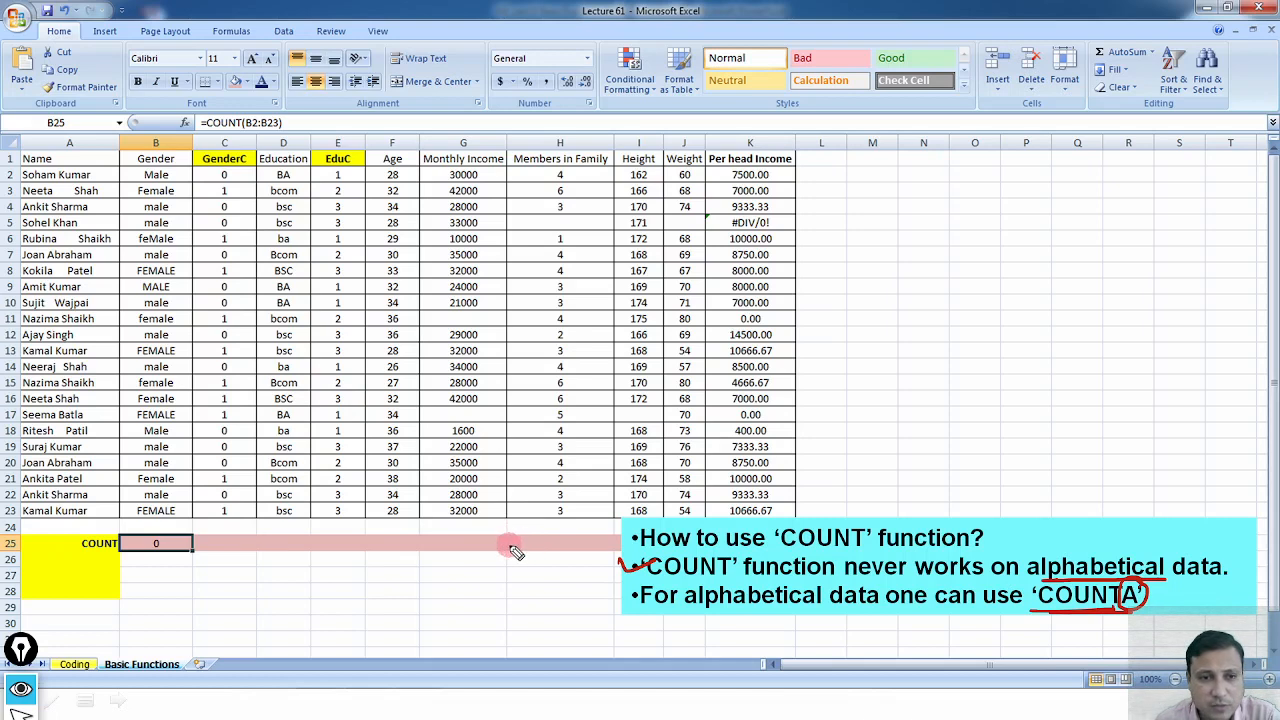
pyautogui.press('ctrl')
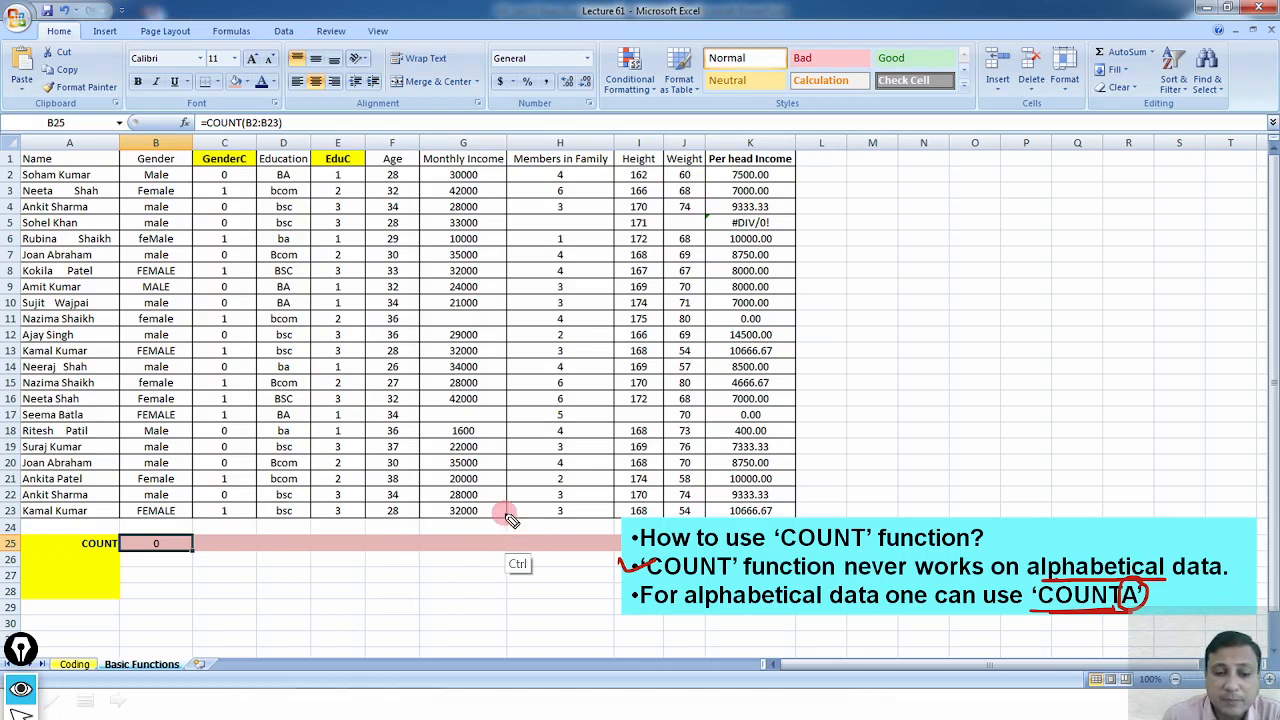
pyautogui.press('Escape')
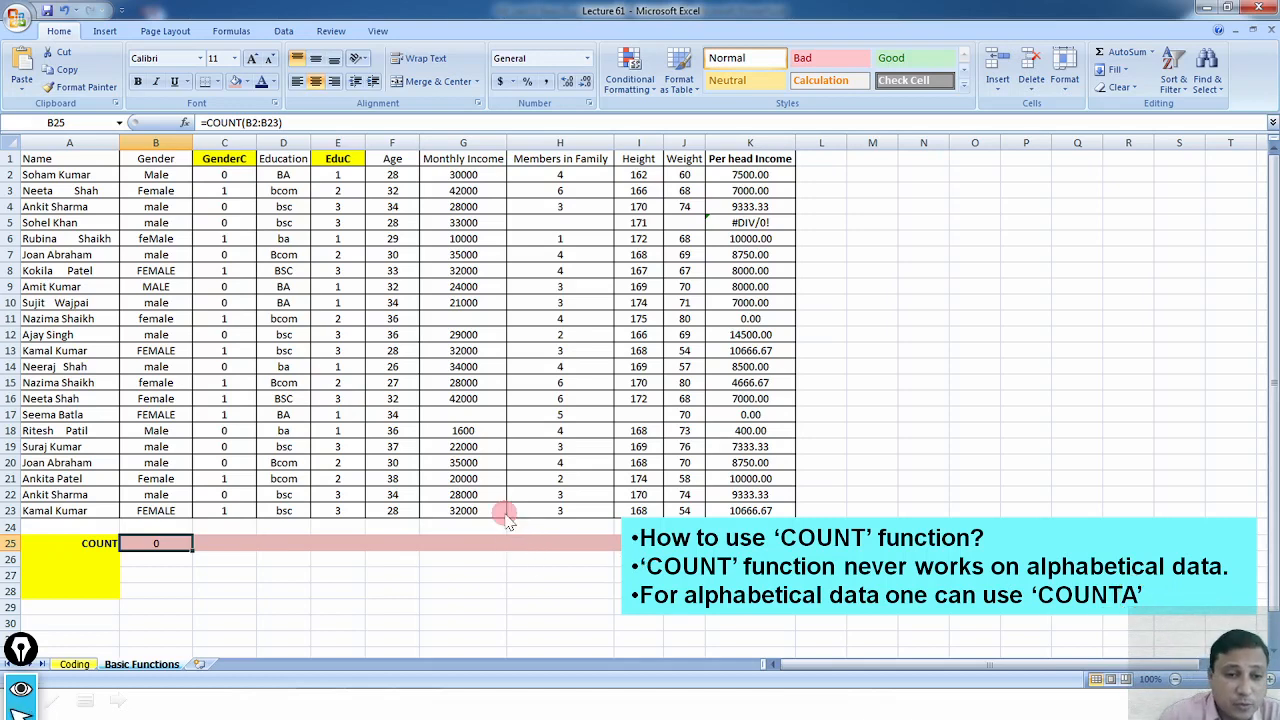
# Count the Gender entries in cell B26 with the formula =COUNTA(B2:B23)
pyautogui.write('=cou')
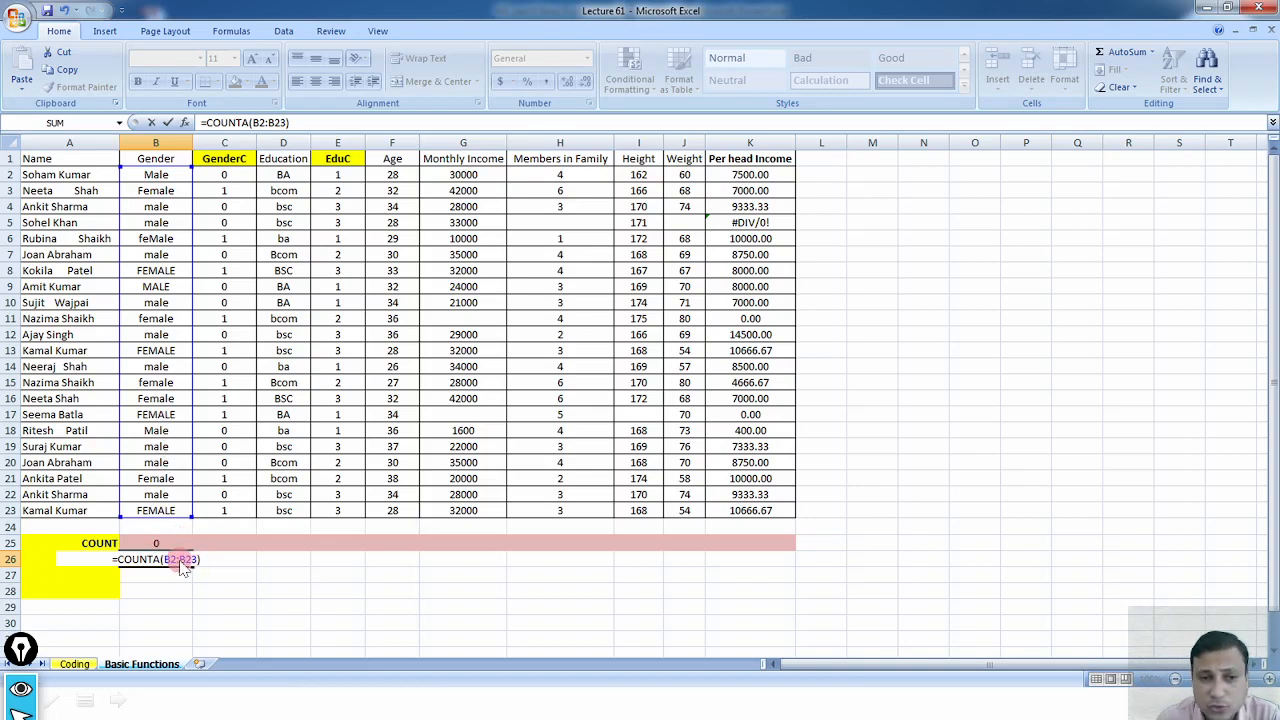
pyautogui.hotkey('ctrl', 'Return')
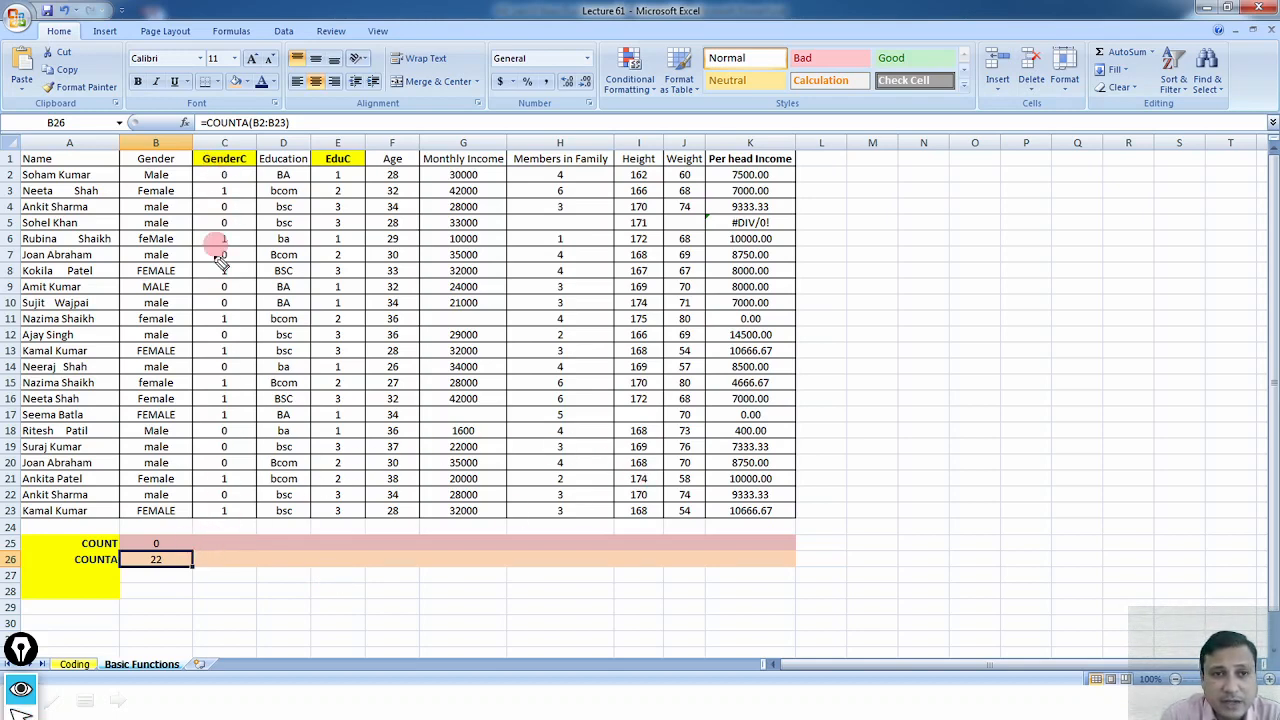
# Mark the GenderC, Education and EduC columns and the COUNT result with pen strokes, and erase the ink
pyautogui.moveTo(224, 530); pyautogui.dragTo(347, 532)
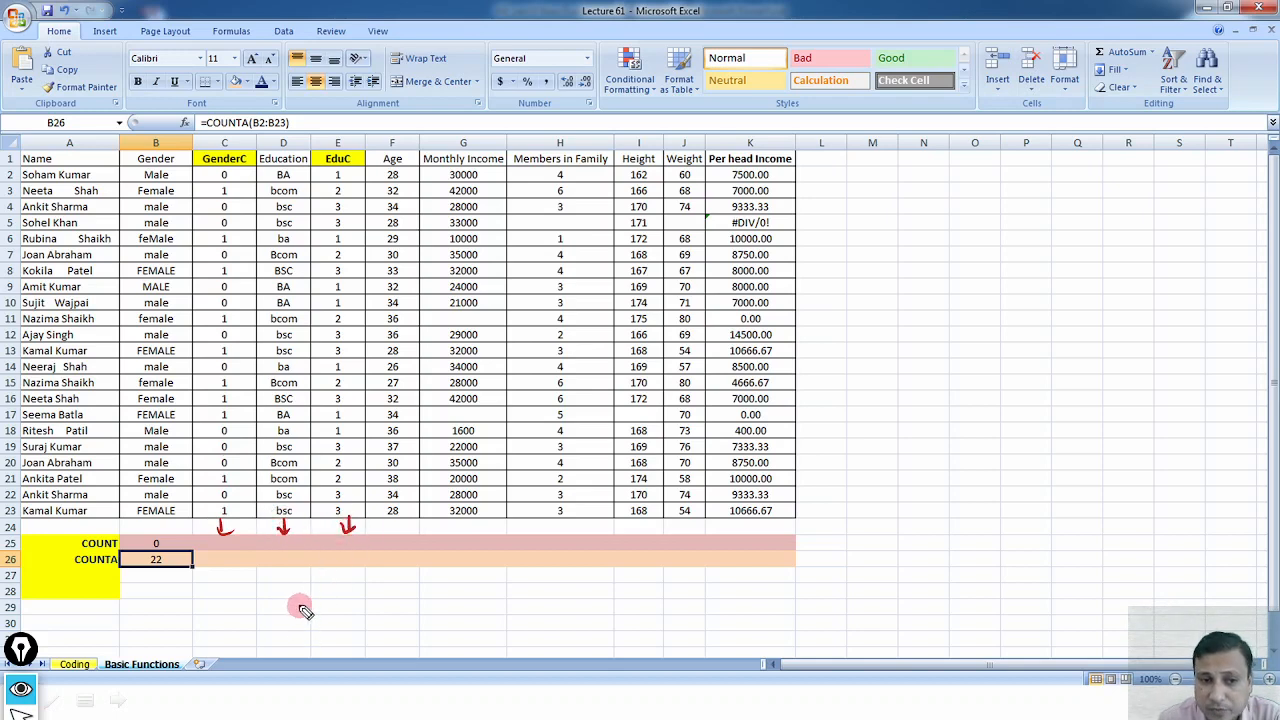
pyautogui.moveTo(129, 531)
pyautogui.mouseDown()
pyautogui.moveTo(130, 563)
pyautogui.moveTo(195, 558)
pyautogui.moveTo(135, 540)
pyautogui.moveTo(288, 551)
pyautogui.mouseUp()
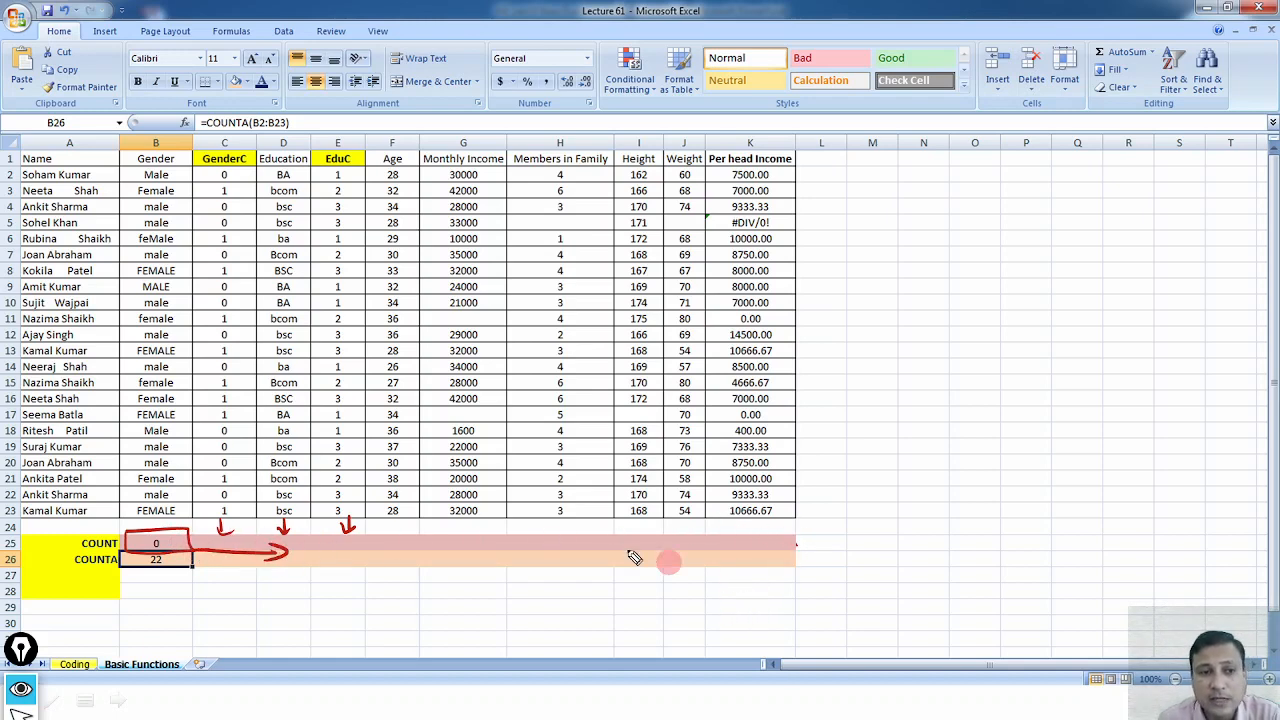
pyautogui.moveTo(55, 542); pyautogui.dragTo(78, 537)
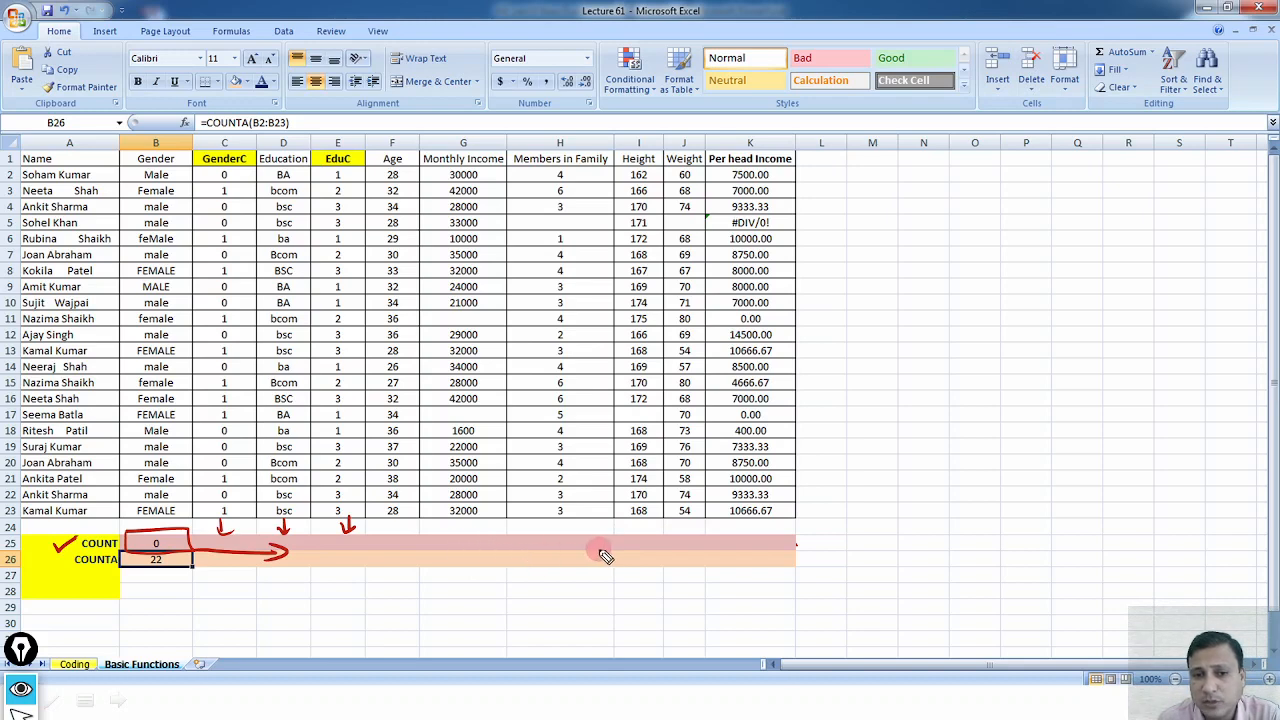
pyautogui.press('e')
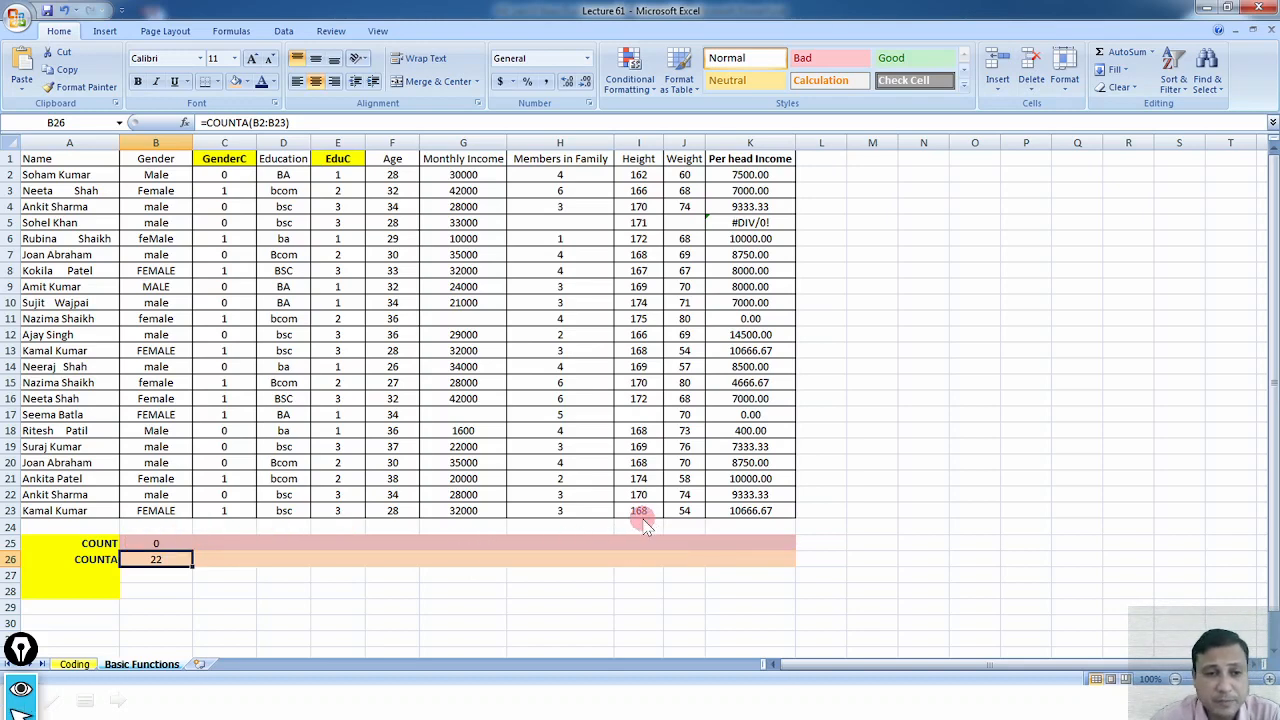
# Extend the COUNT and COUNTA formulas in rows 25 and 26 across to the Per head Income column
pyautogui.click(163, 542)
pyautogui.moveTo(192, 550); pyautogui.dragTo(267, 546)
pyautogui.moveTo(730, 528); pyautogui.dragTo(800, 550)
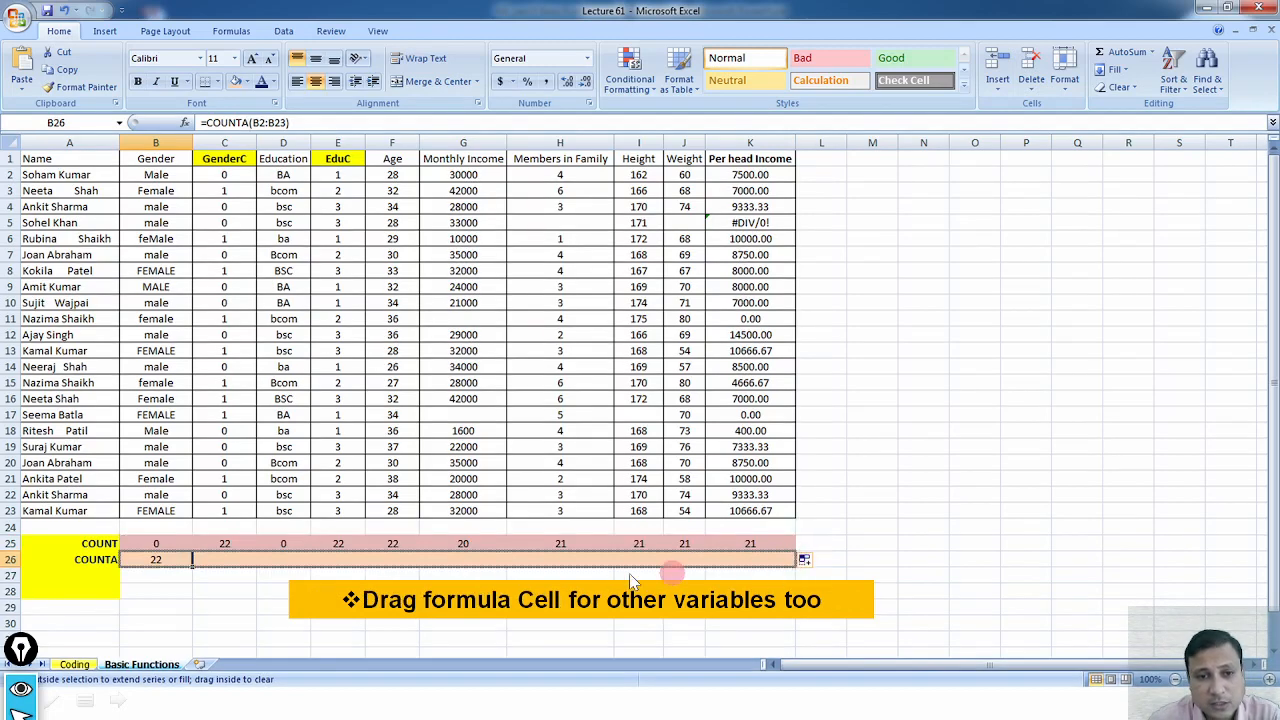
pyautogui.click(176, 556)
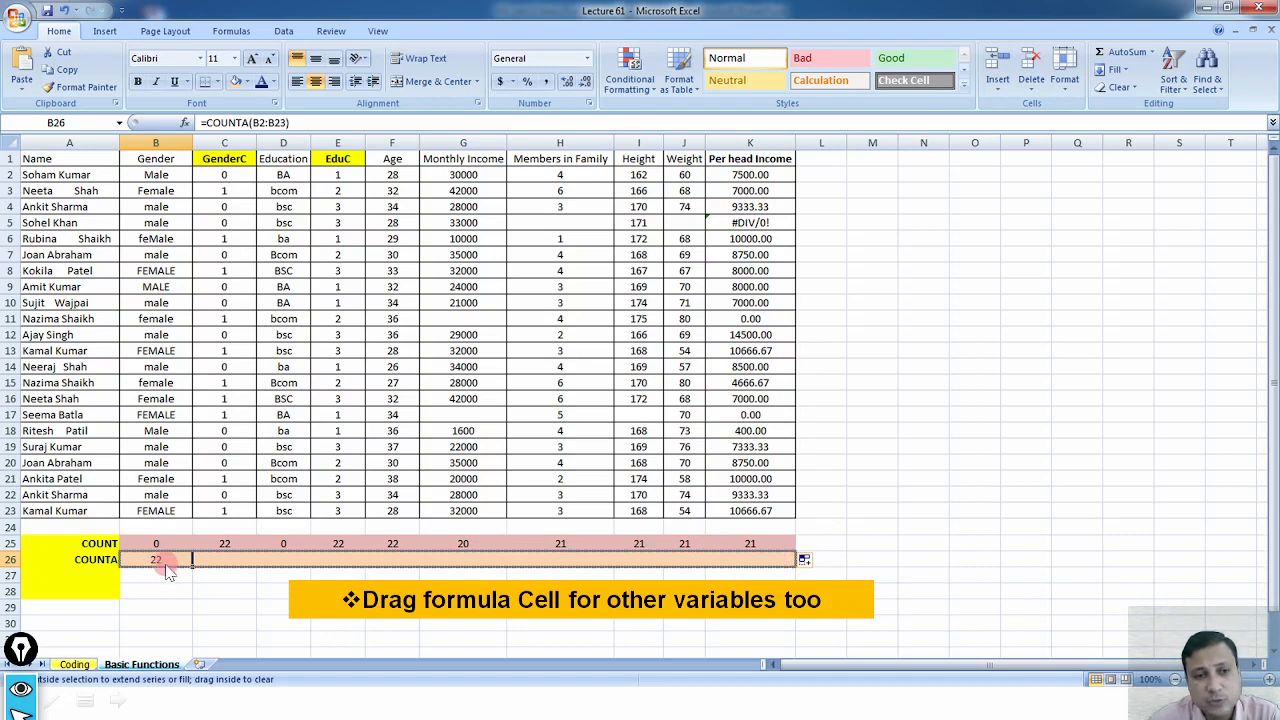
pyautogui.moveTo(175, 566); pyautogui.dragTo(804, 570)
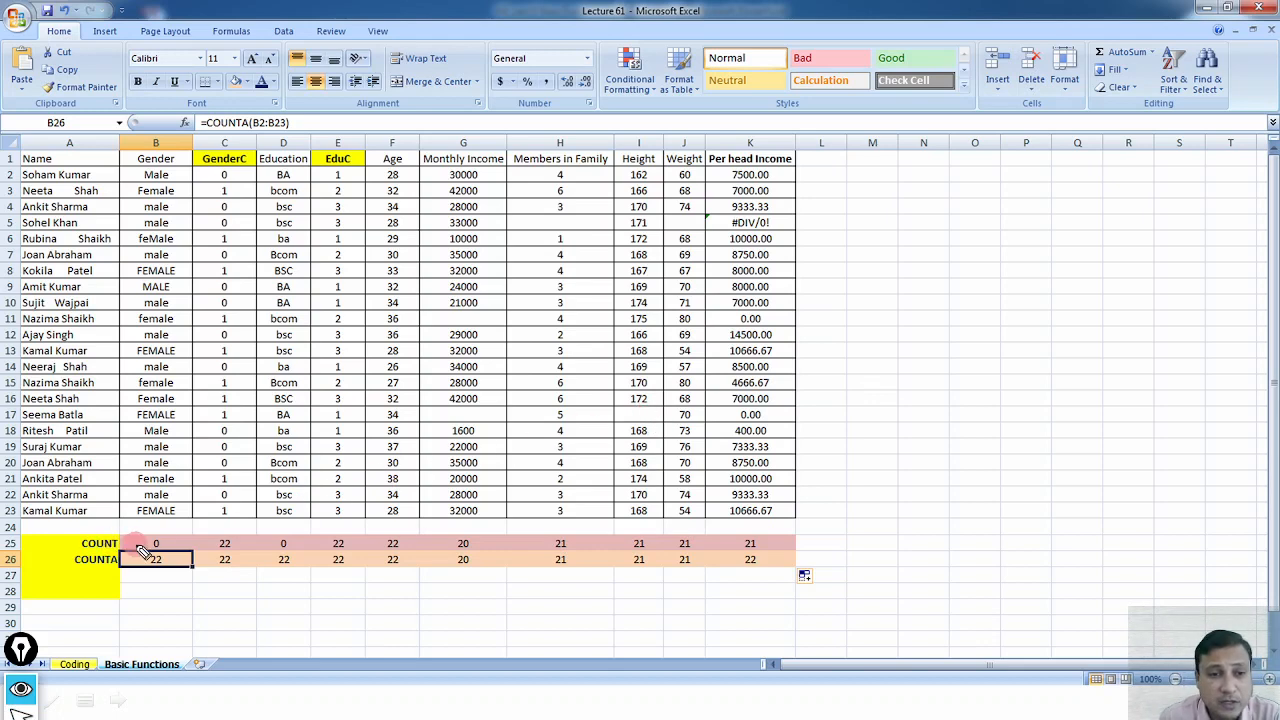
# Mark the COUNT and COUNTA results and the blank Monthly Income and Members in Family cells with the pen, and erase the ink
pyautogui.moveTo(133, 543); pyautogui.dragTo(140, 546)
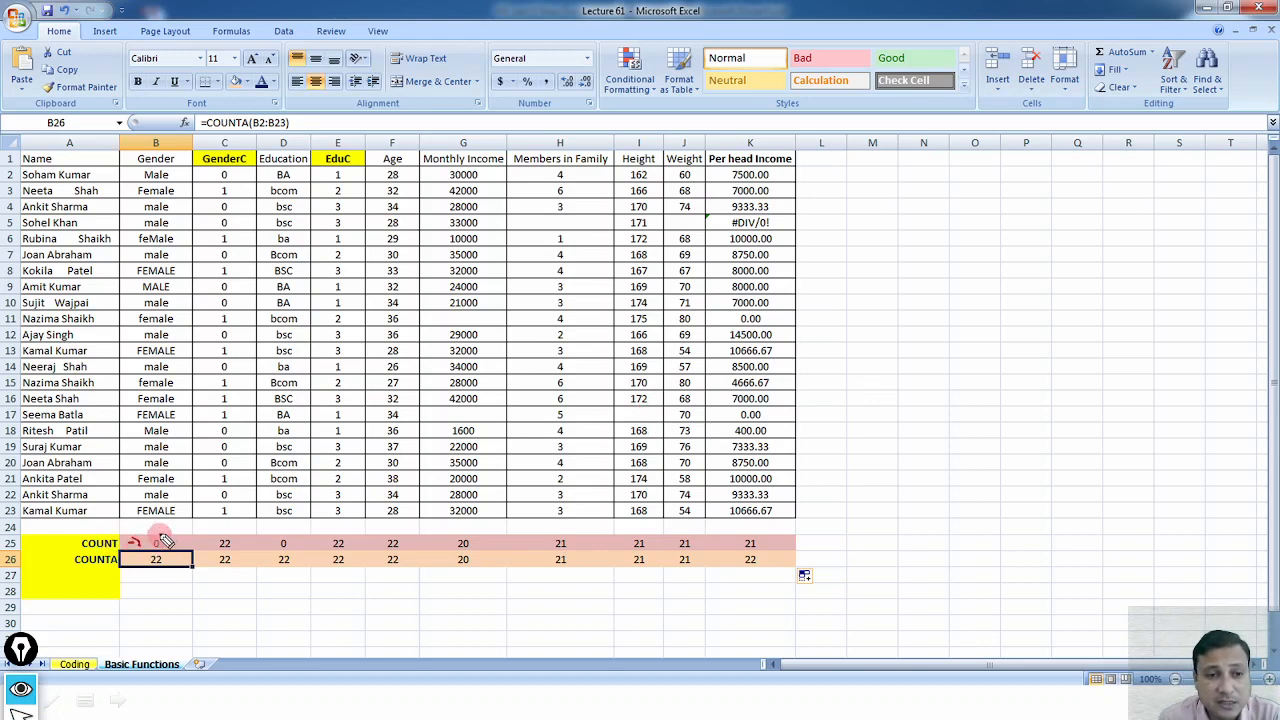
pyautogui.moveTo(156, 519)
pyautogui.mouseDown()
pyautogui.moveTo(157, 533)
pyautogui.moveTo(230, 533)
pyautogui.moveTo(233, 548)
pyautogui.mouseUp()
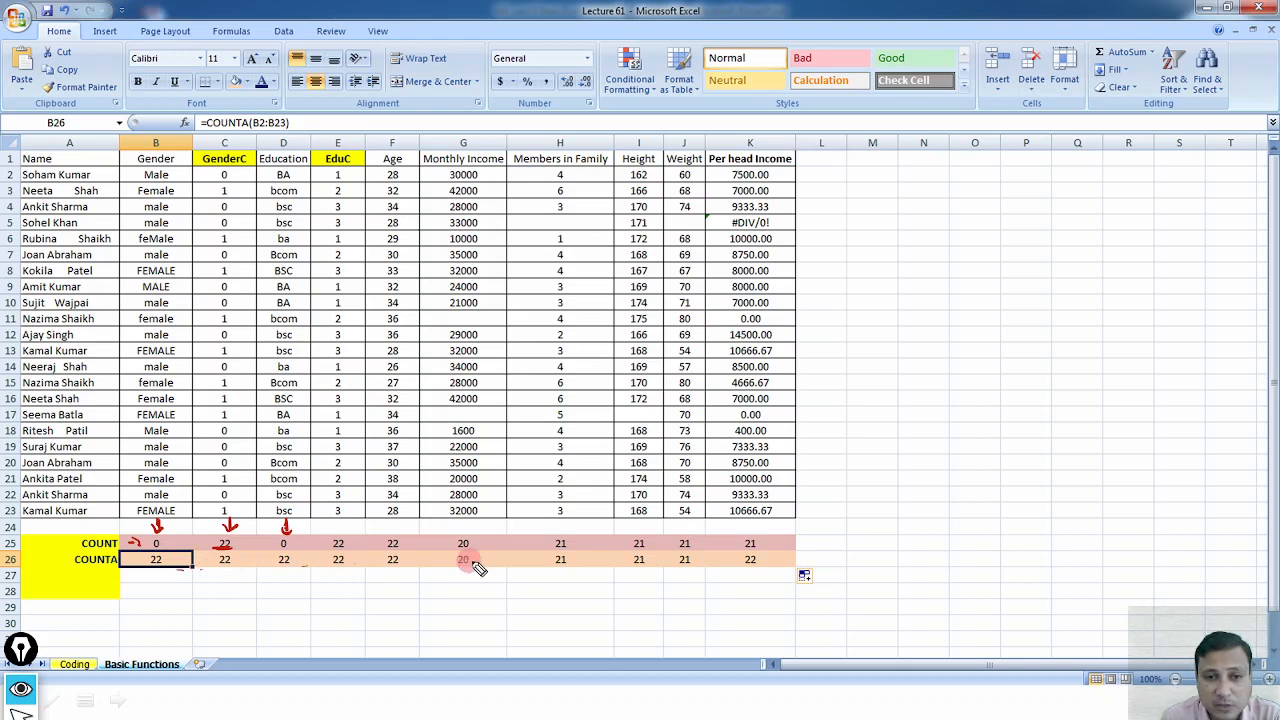
pyautogui.moveTo(455, 570); pyautogui.dragTo(450, 562)
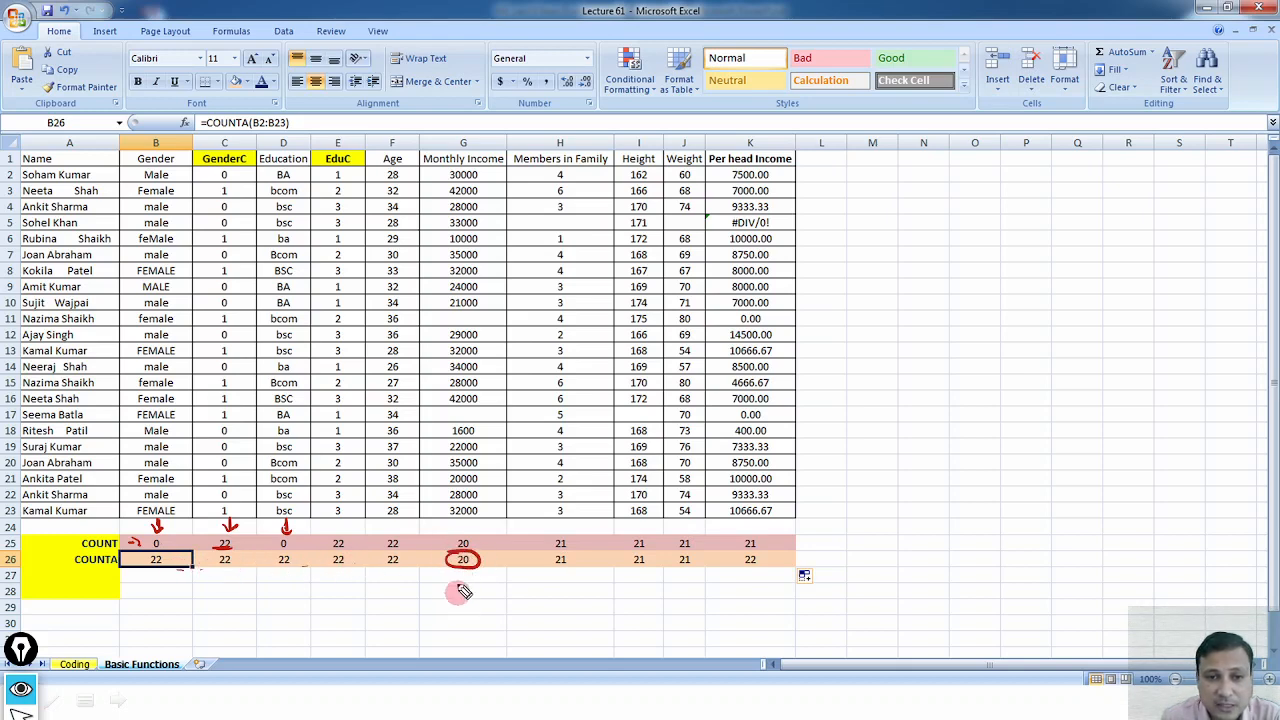
pyautogui.moveTo(465, 428); pyautogui.dragTo(452, 410)
pyautogui.moveTo(453, 316)
pyautogui.mouseDown()
pyautogui.moveTo(455, 328)
pyautogui.moveTo(490, 330)
pyautogui.moveTo(456, 311)
pyautogui.moveTo(482, 309)
pyautogui.mouseUp()
pyautogui.moveTo(452, 405); pyautogui.dragTo(476, 401)
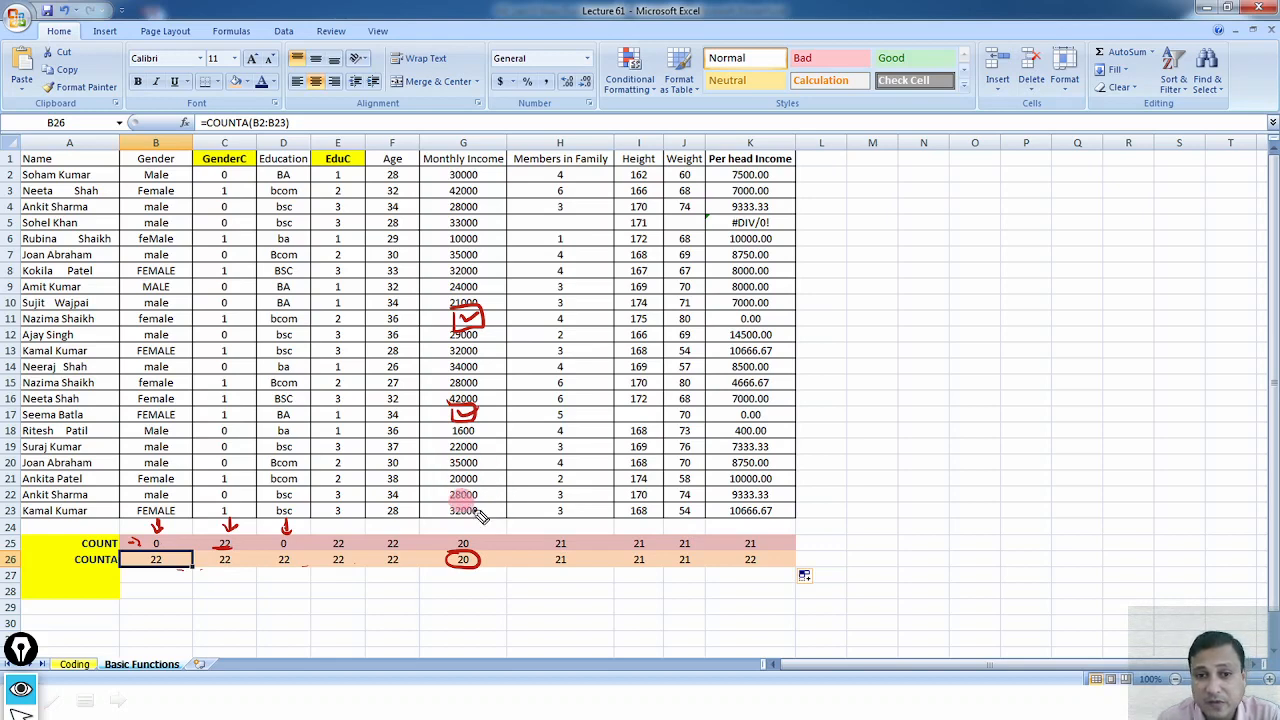
pyautogui.moveTo(557, 543); pyautogui.dragTo(566, 530)
pyautogui.moveTo(549, 215)
pyautogui.mouseDown()
pyautogui.moveTo(552, 231)
pyautogui.moveTo(580, 224)
pyautogui.moveTo(549, 218)
pyautogui.mouseUp()
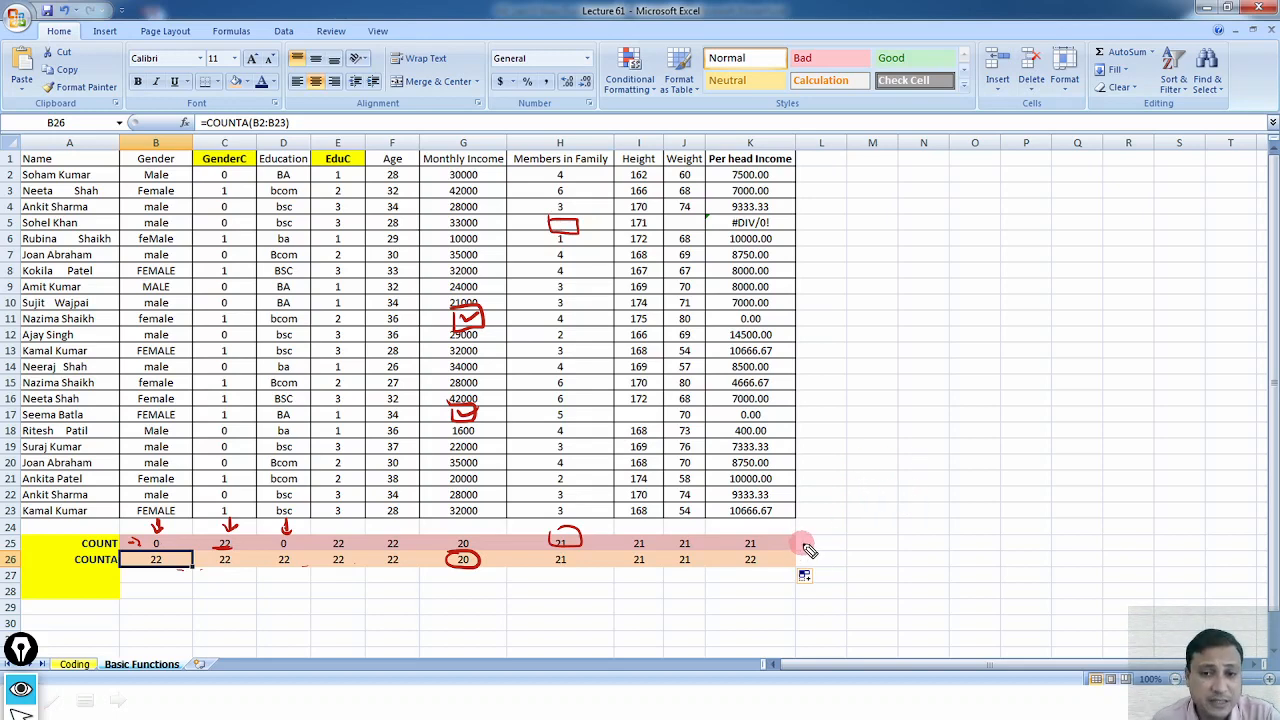
pyautogui.moveTo(808, 546); pyautogui.dragTo(830, 537)
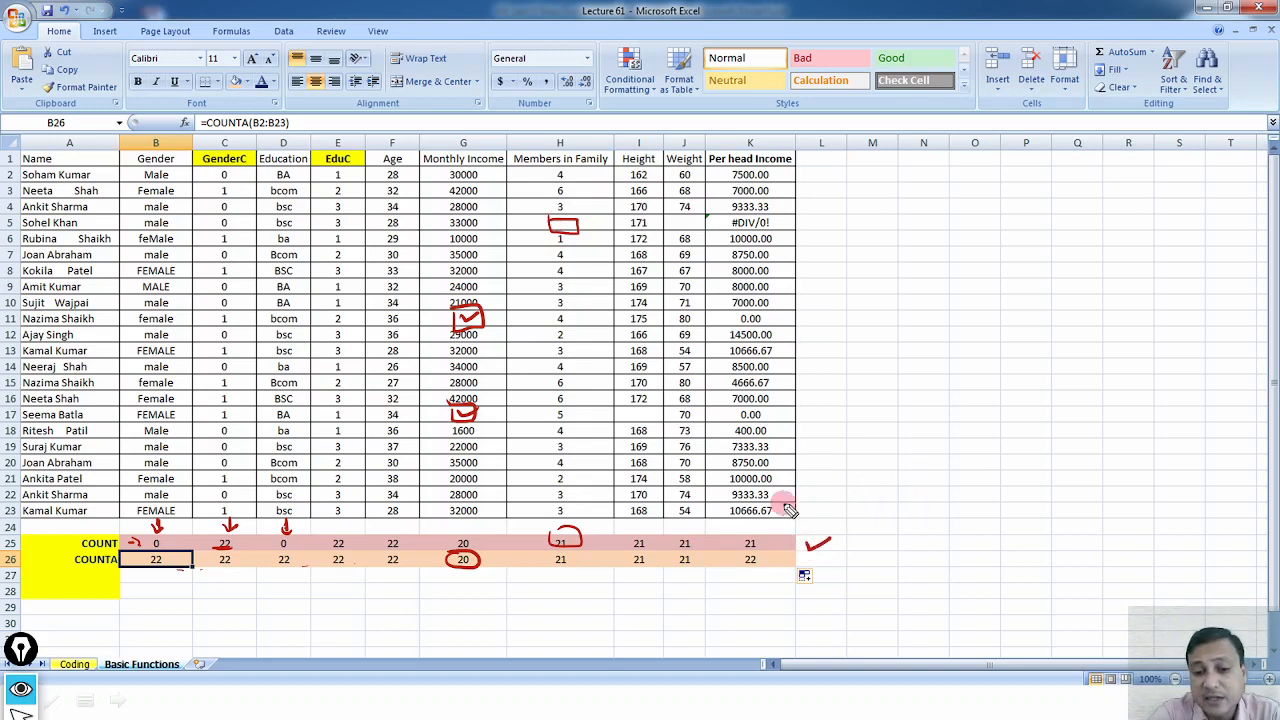
pyautogui.press('e')
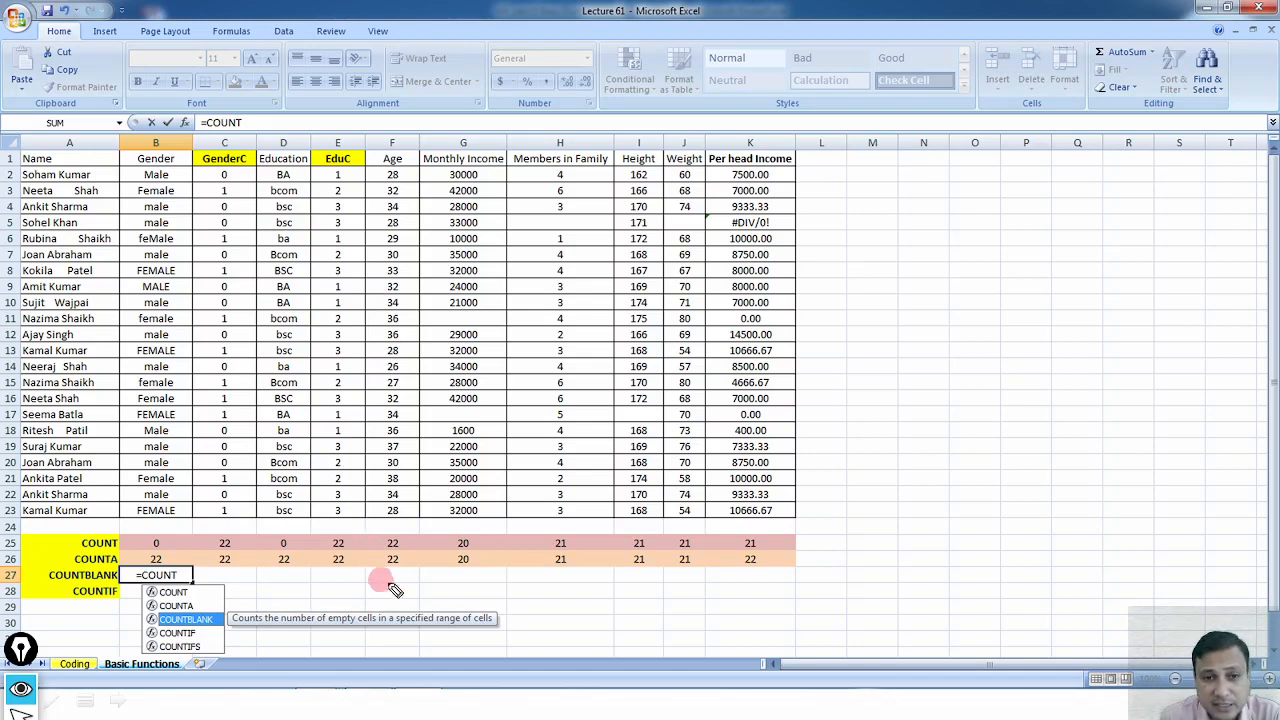
# End the slide show and switch to the Lect 9.xlsx workbook in Excel
pyautogui.moveTo(405, 600)
pyautogui.mouseDown()
pyautogui.moveTo(425, 588)
pyautogui.moveTo(372, 598)
pyautogui.moveTo(402, 596)
pyautogui.mouseUp()
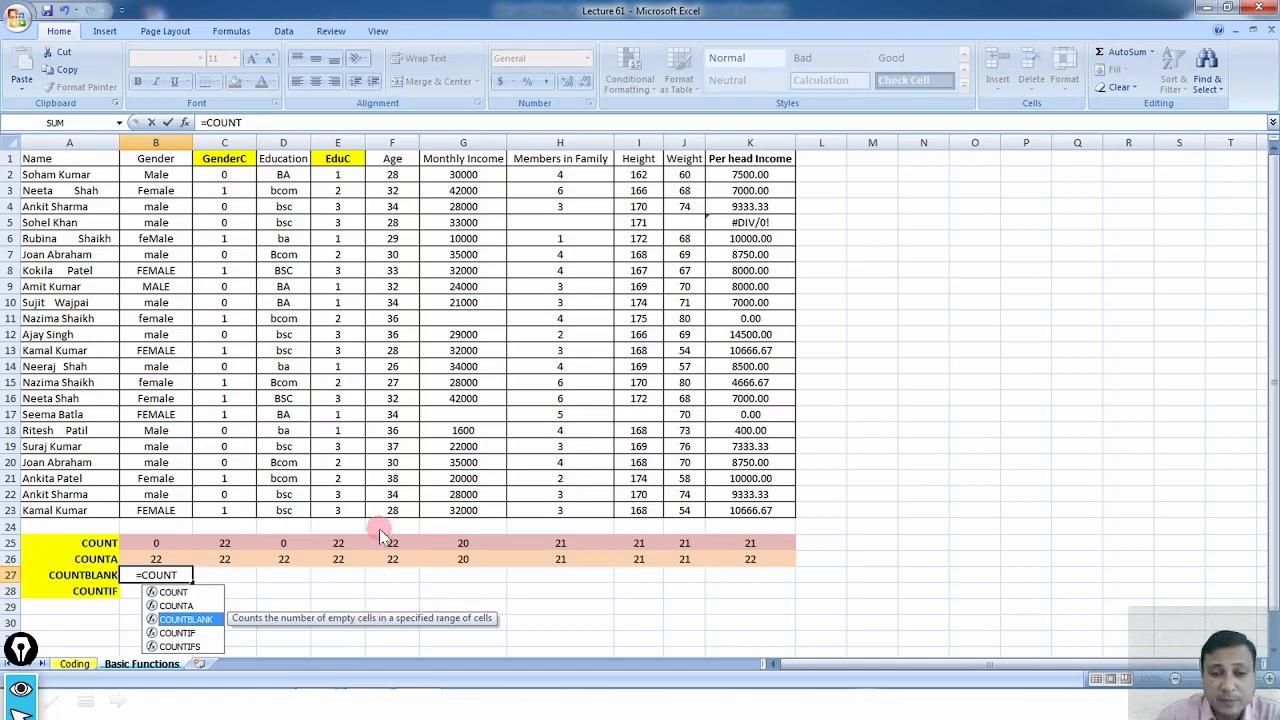
pyautogui.hotkey('alt', 'Tab')
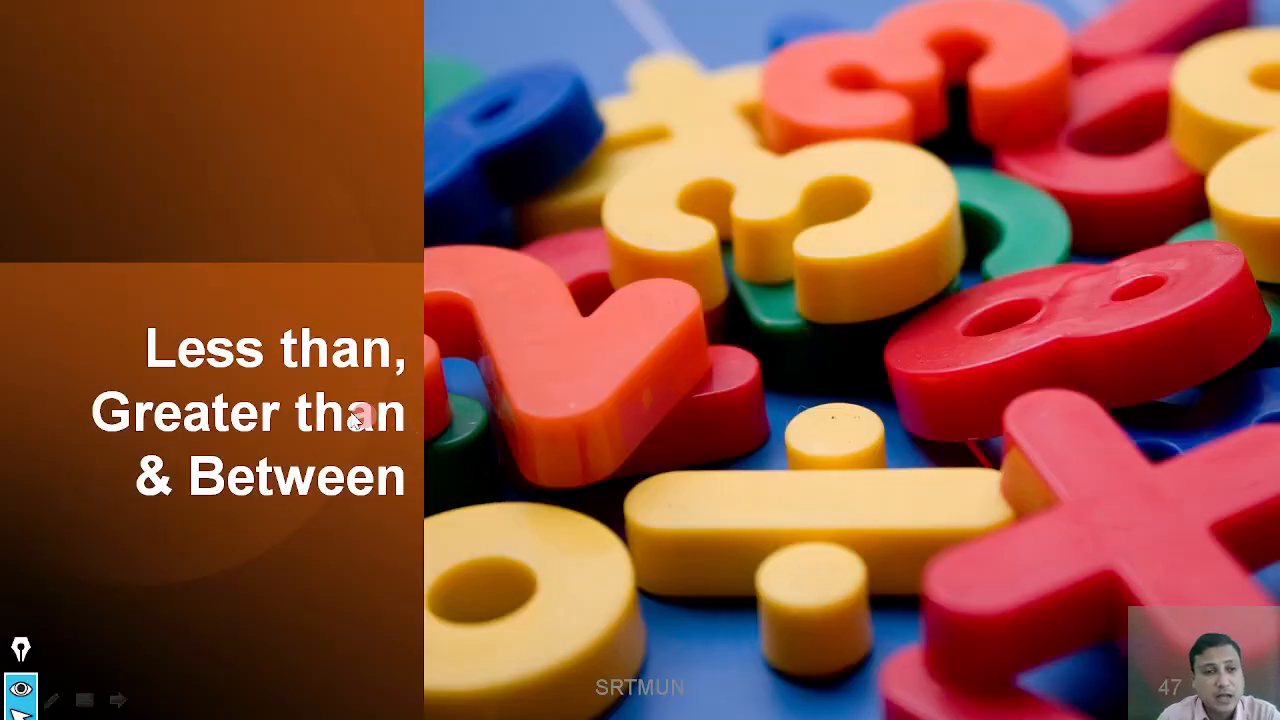
pyautogui.press('Escape')
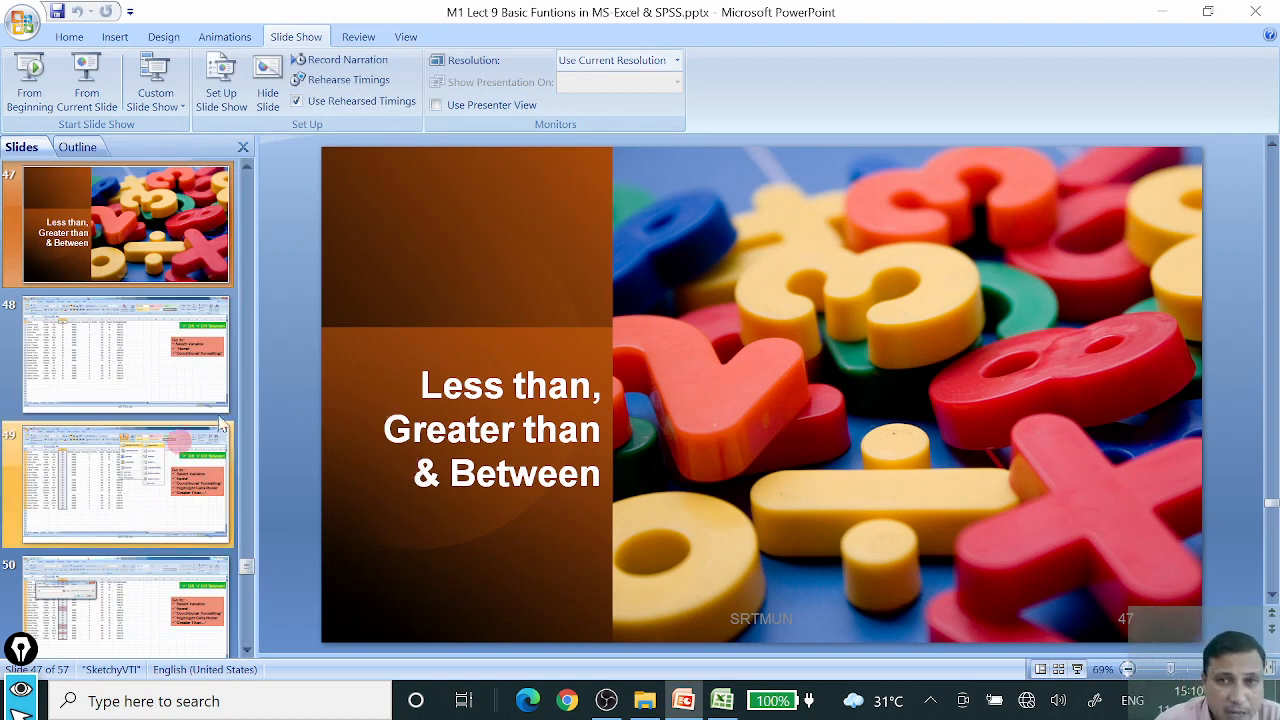
pyautogui.click(1168, 12)
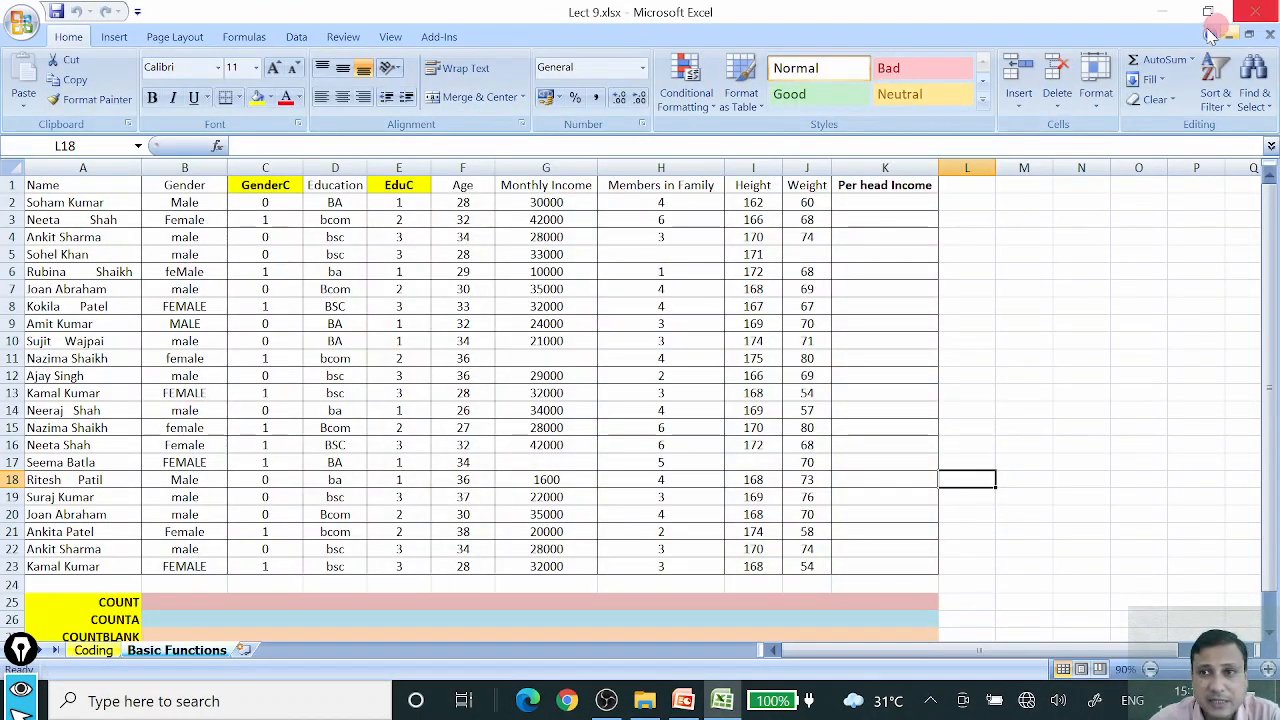
pyautogui.click(994, 250)
pyautogui.click(934, 289)
pyautogui.click(849, 258)
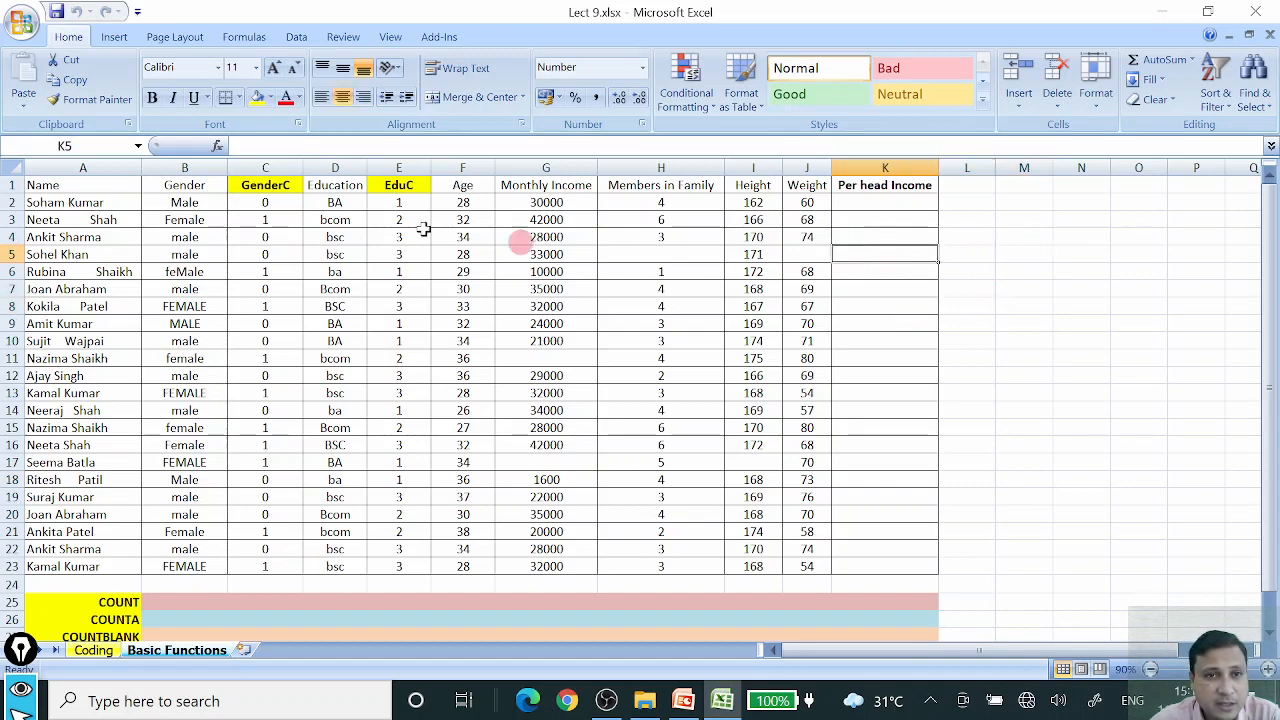
pyautogui.click(114, 603)
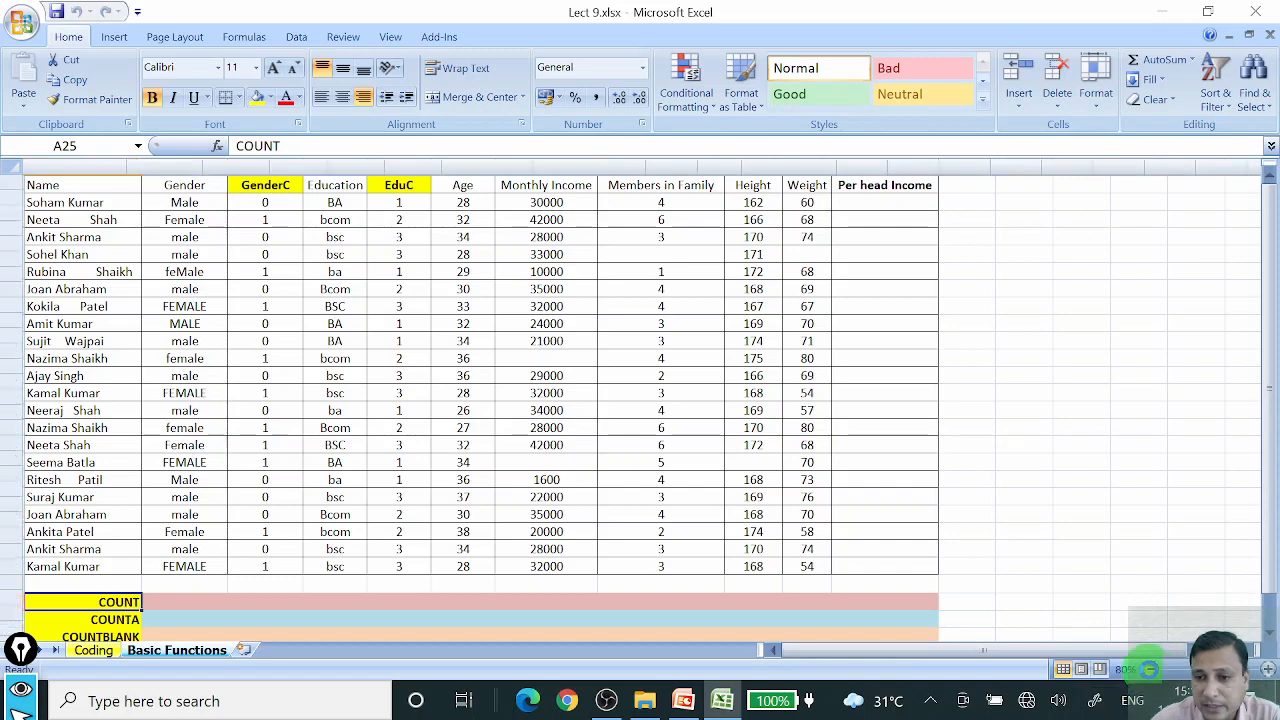
pyautogui.click(1150, 669)
pyautogui.click(134, 551)
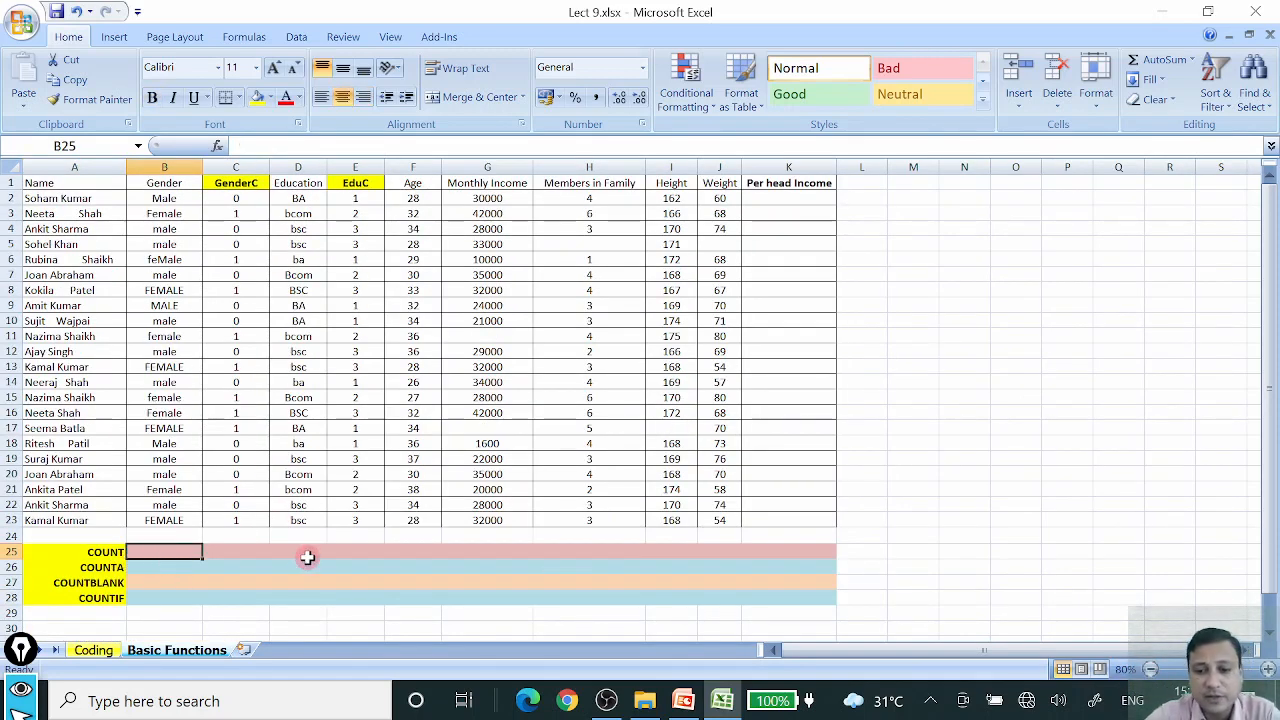
pyautogui.write('=')
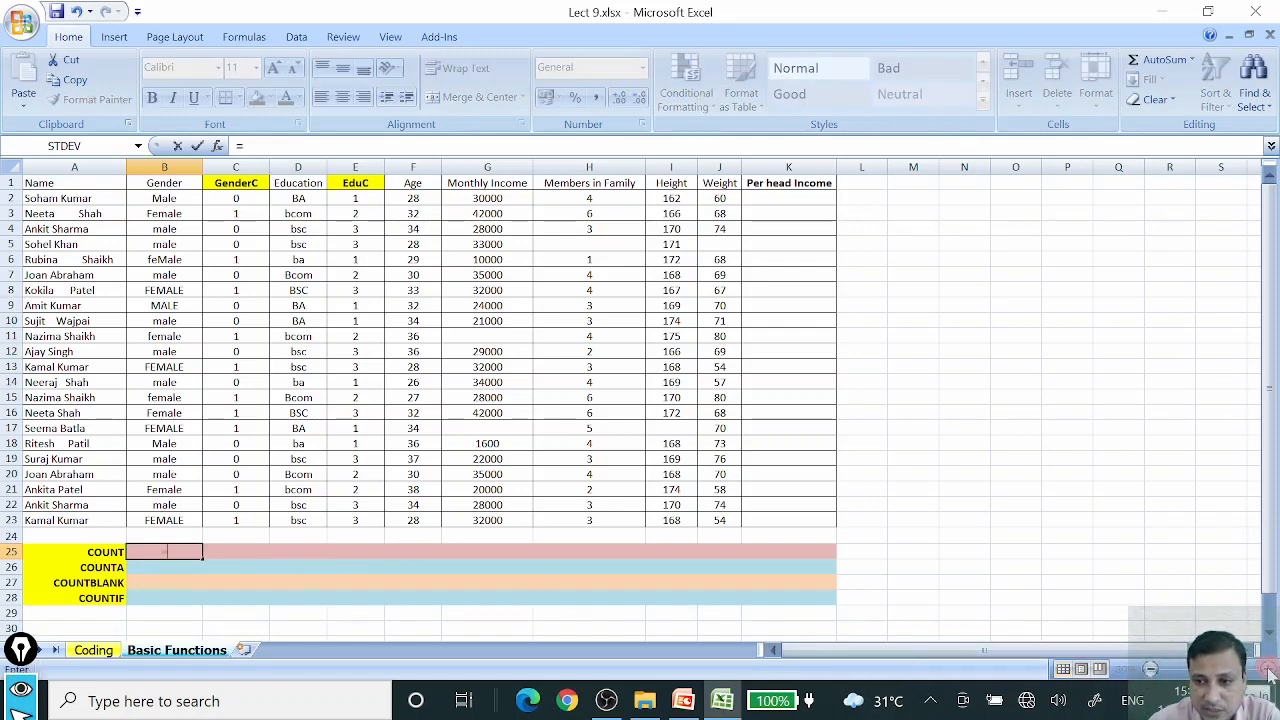
pyautogui.click(1000, 566)
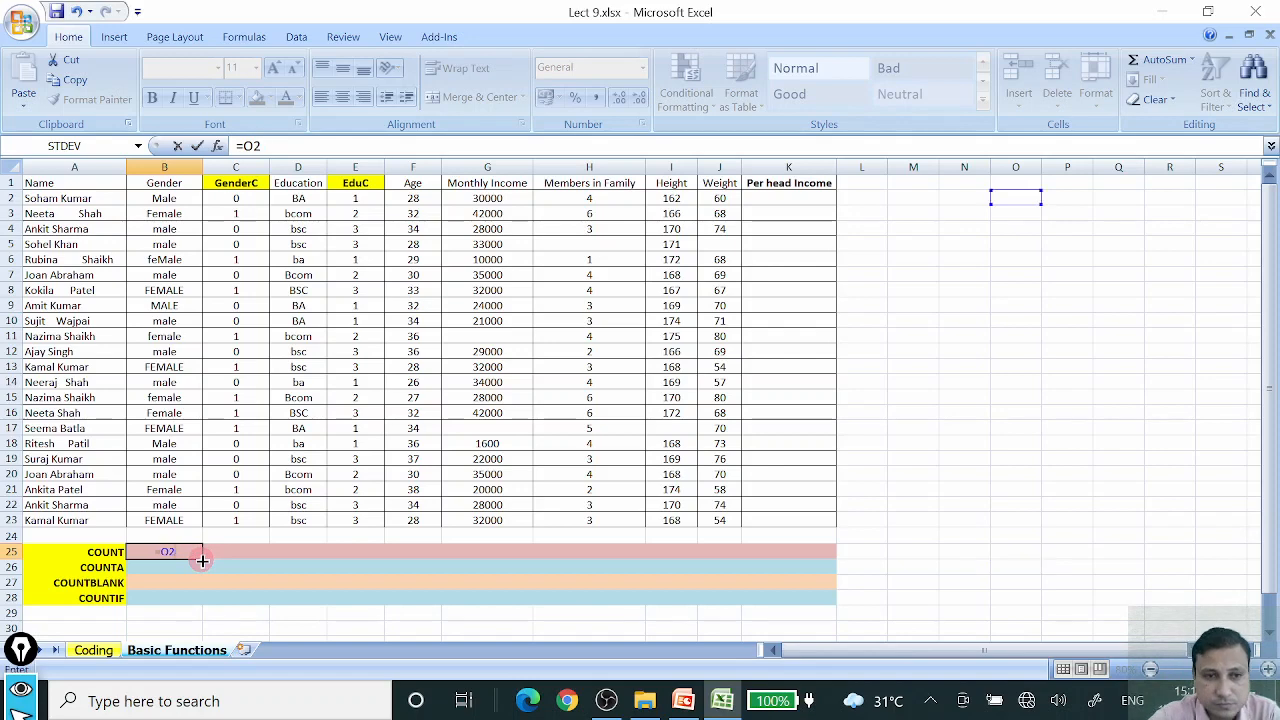
pyautogui.press('Escape')
pyautogui.click(1030, 521)
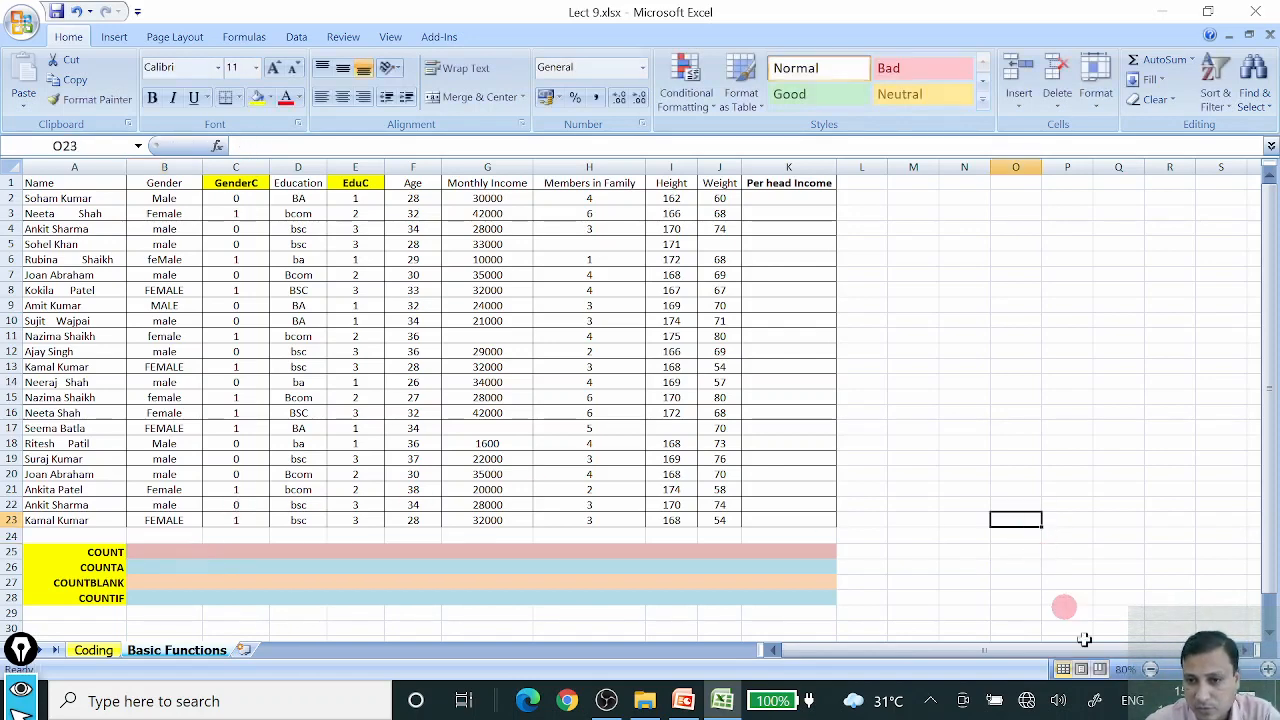
pyautogui.click(1268, 669)
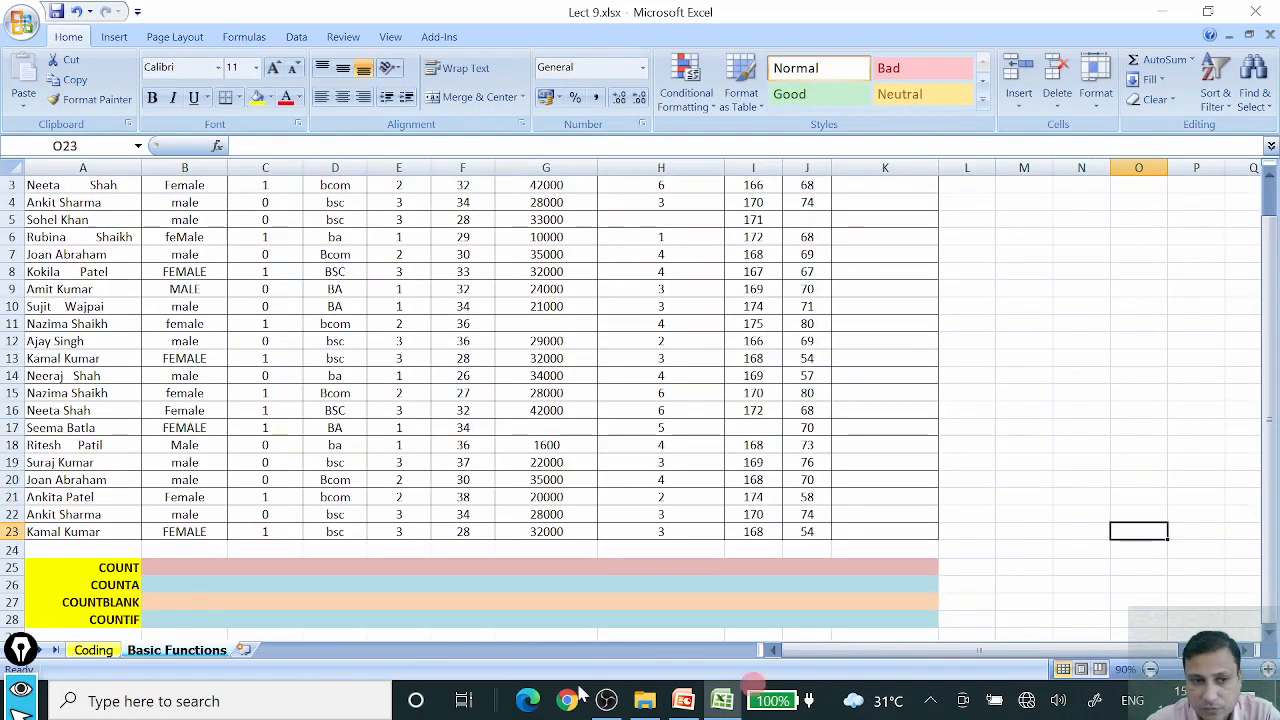
# Enter =COUNT(B2:B23) in cell B25 to count the numeric entries in the Gender column
pyautogui.click(160, 568)
pyautogui.write('=')
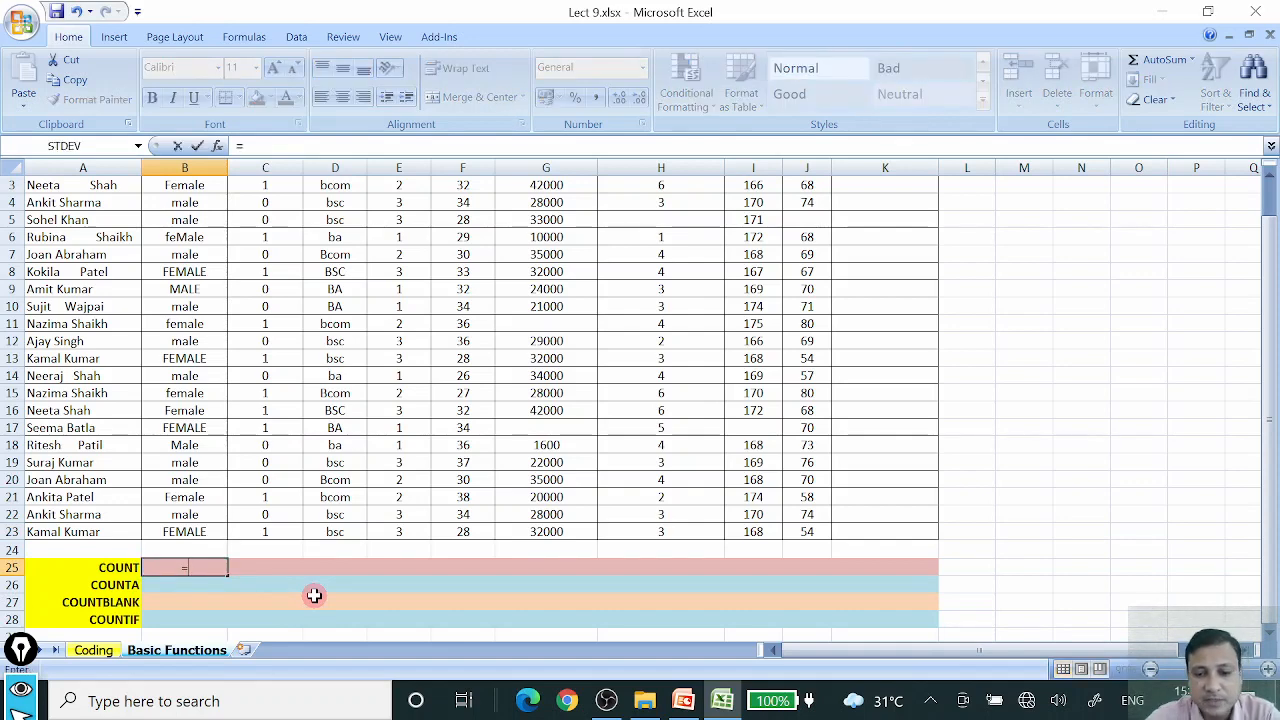
pyautogui.write('coun')
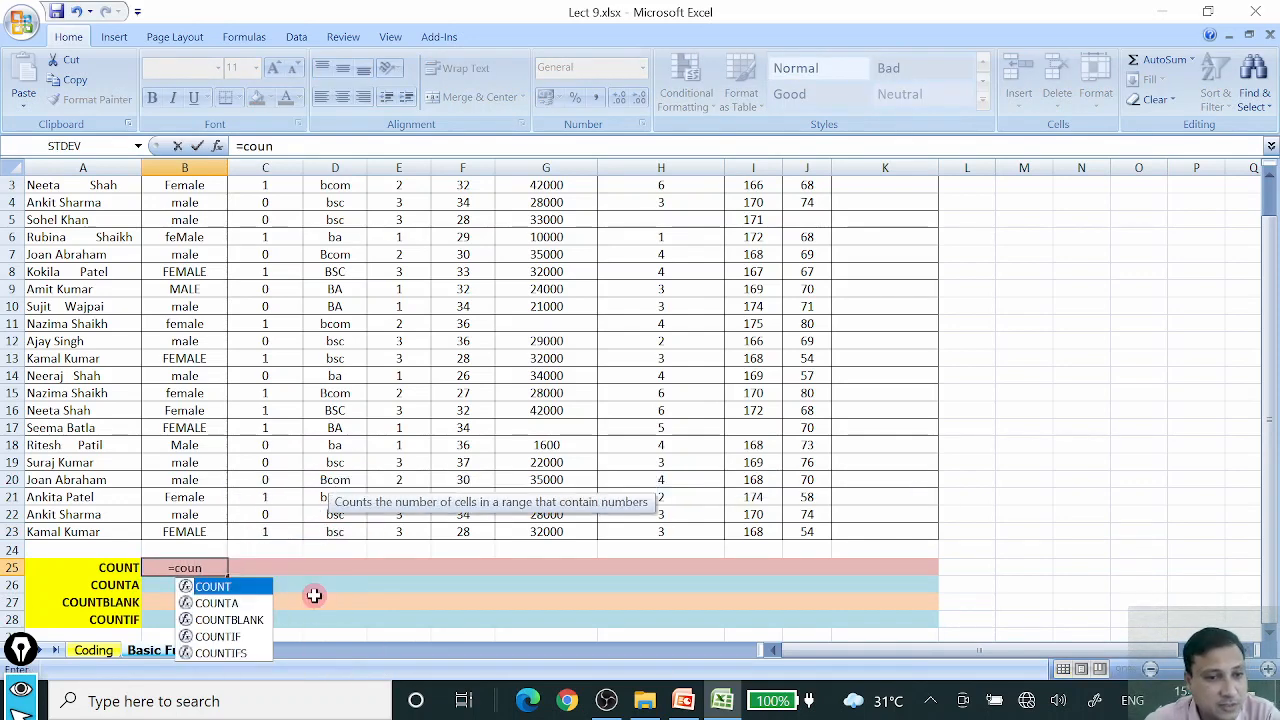
pyautogui.doubleClick(214, 586)
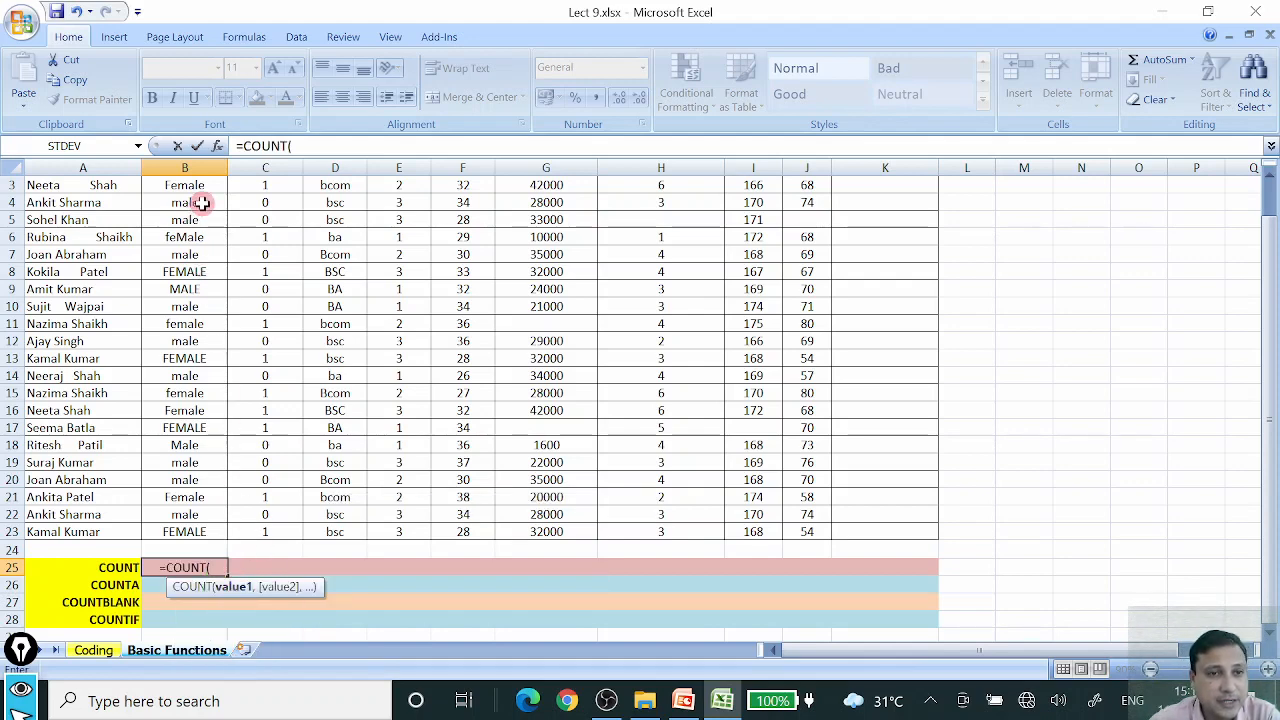
pyautogui.scroll(1, 193, 205)
pyautogui.moveTo(186, 202); pyautogui.dragTo(200, 566)
pyautogui.scroll(-1, 200, 520)
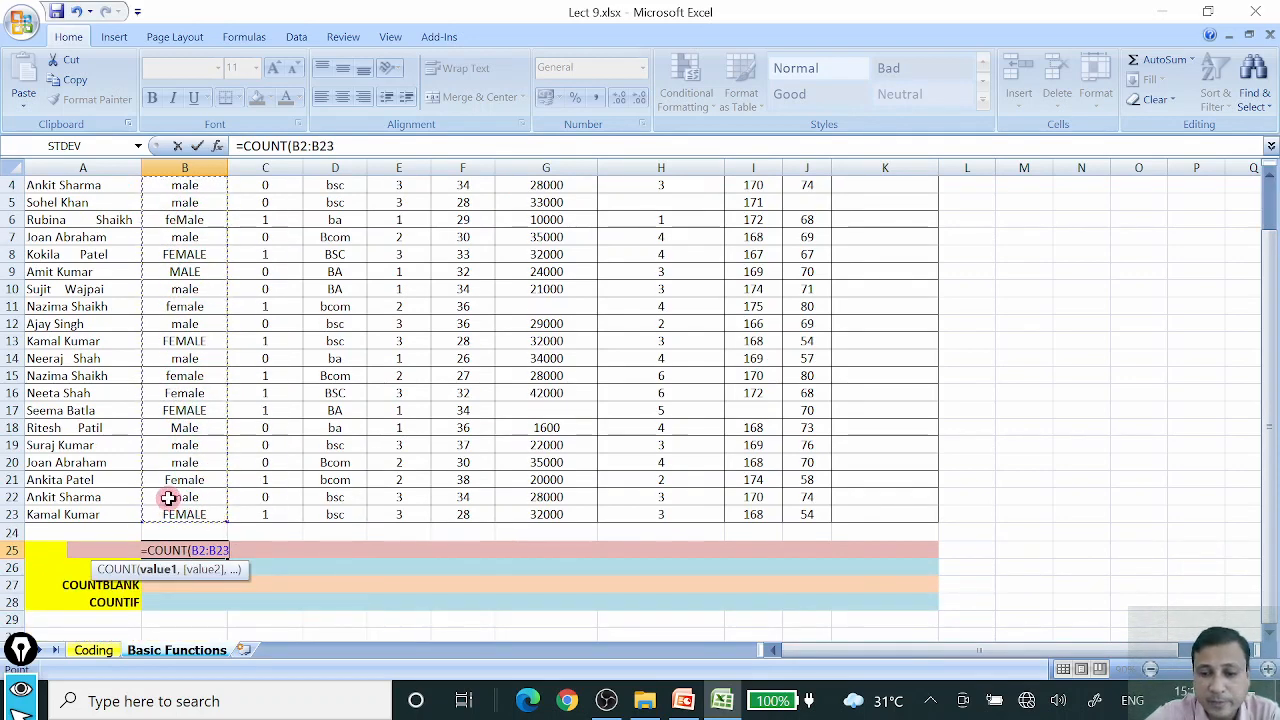
pyautogui.write(')')
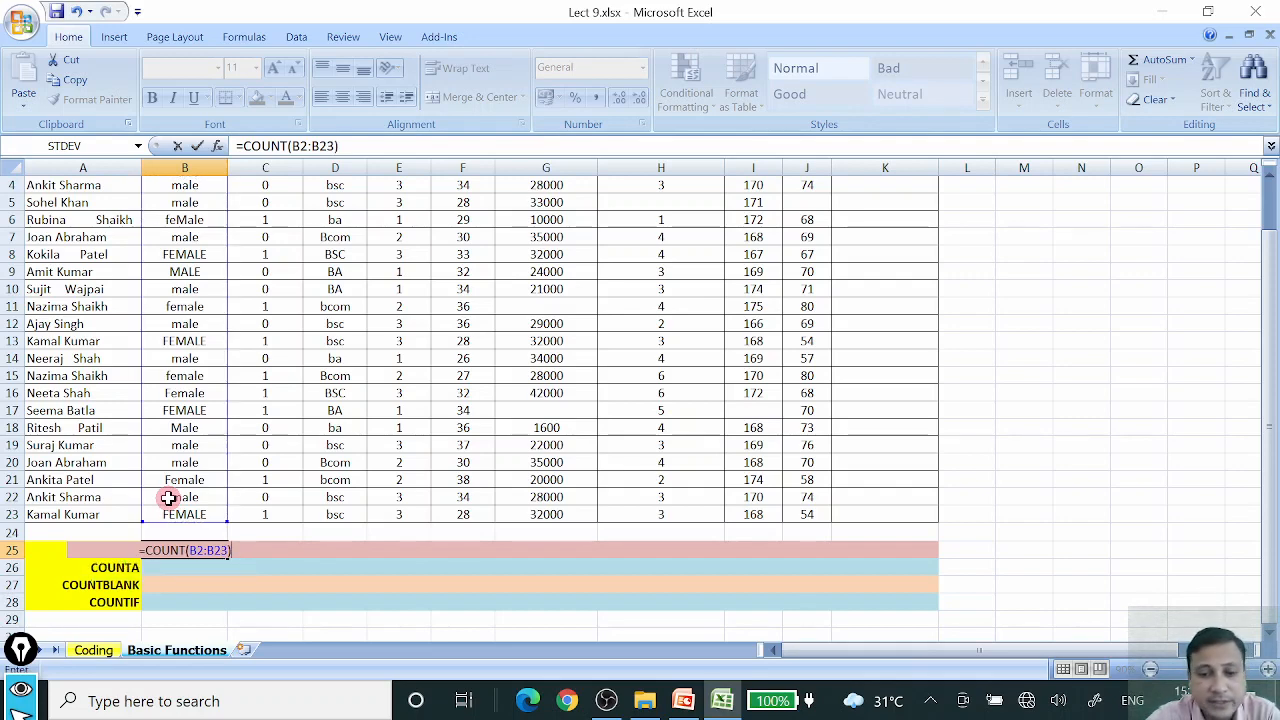
pyautogui.press('Return')
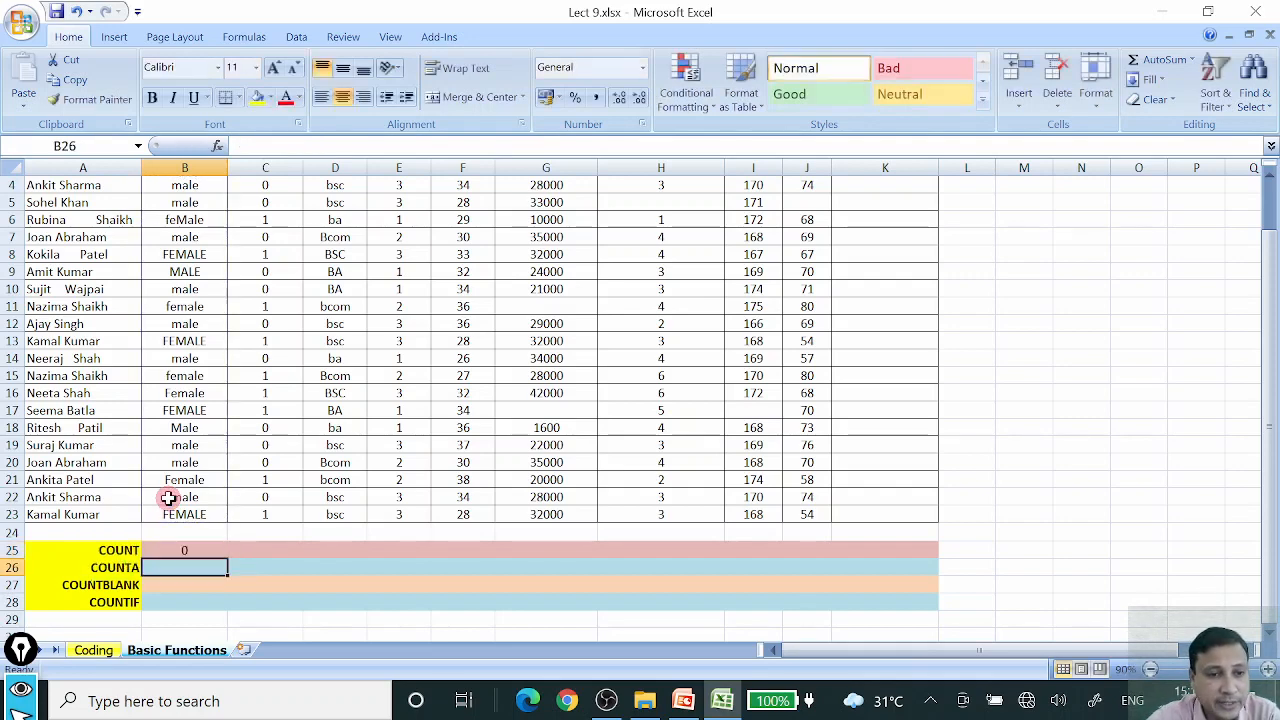
# Fill the COUNT formula from B25 across row 25 to the Weight column
pyautogui.click(206, 549)
pyautogui.click(200, 550)
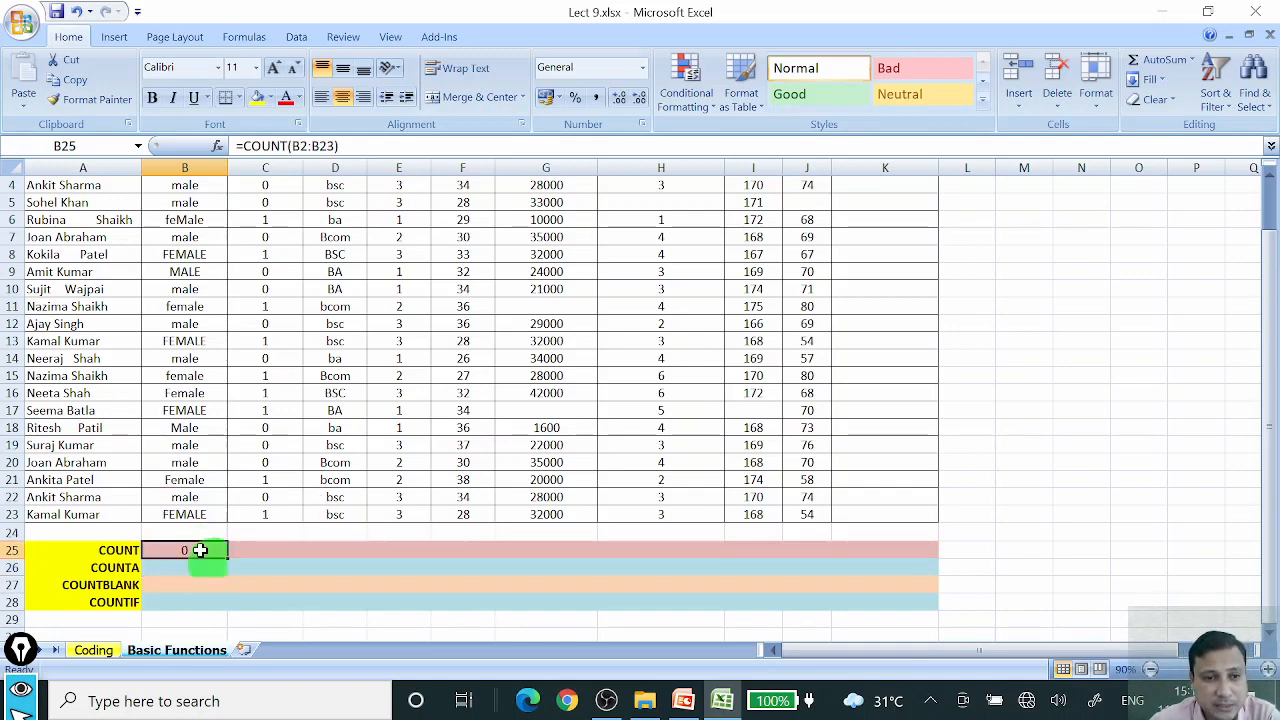
pyautogui.moveTo(227, 560); pyautogui.dragTo(837, 562)
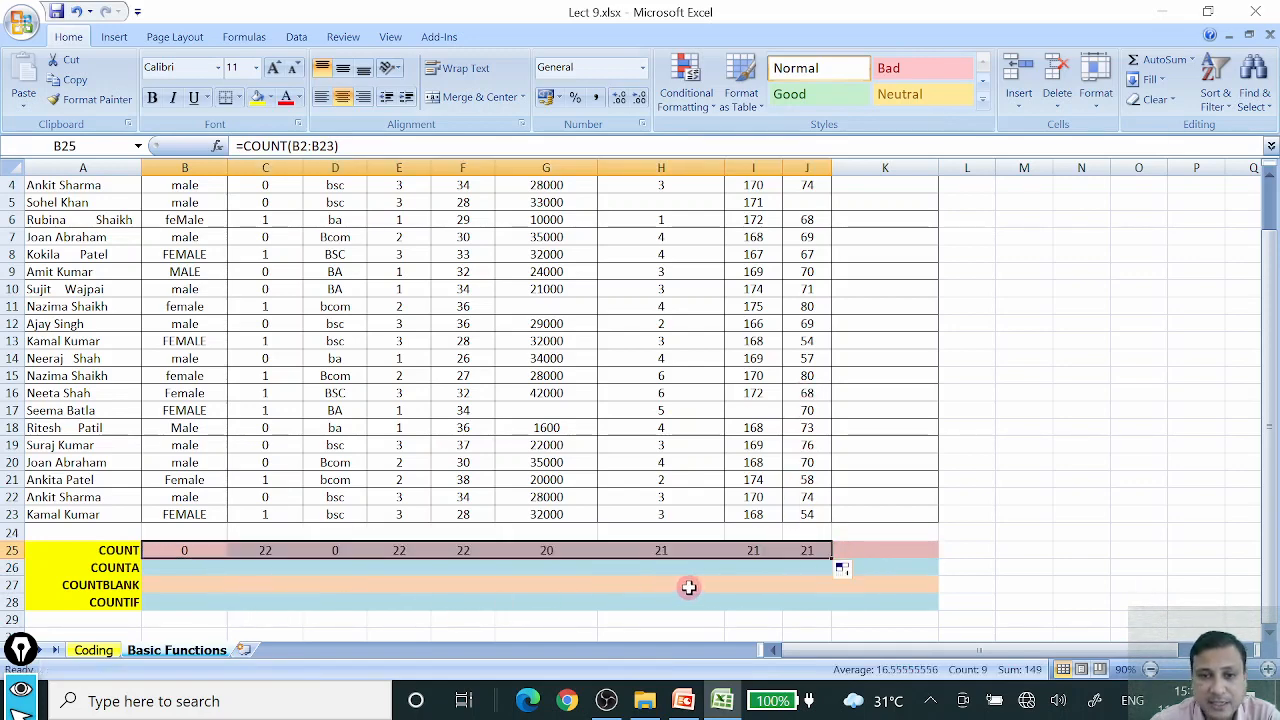
# Enter =COUNTA(B2:B23) in cell B26 to count the non-empty entries in the Gender column
pyautogui.click(183, 567)
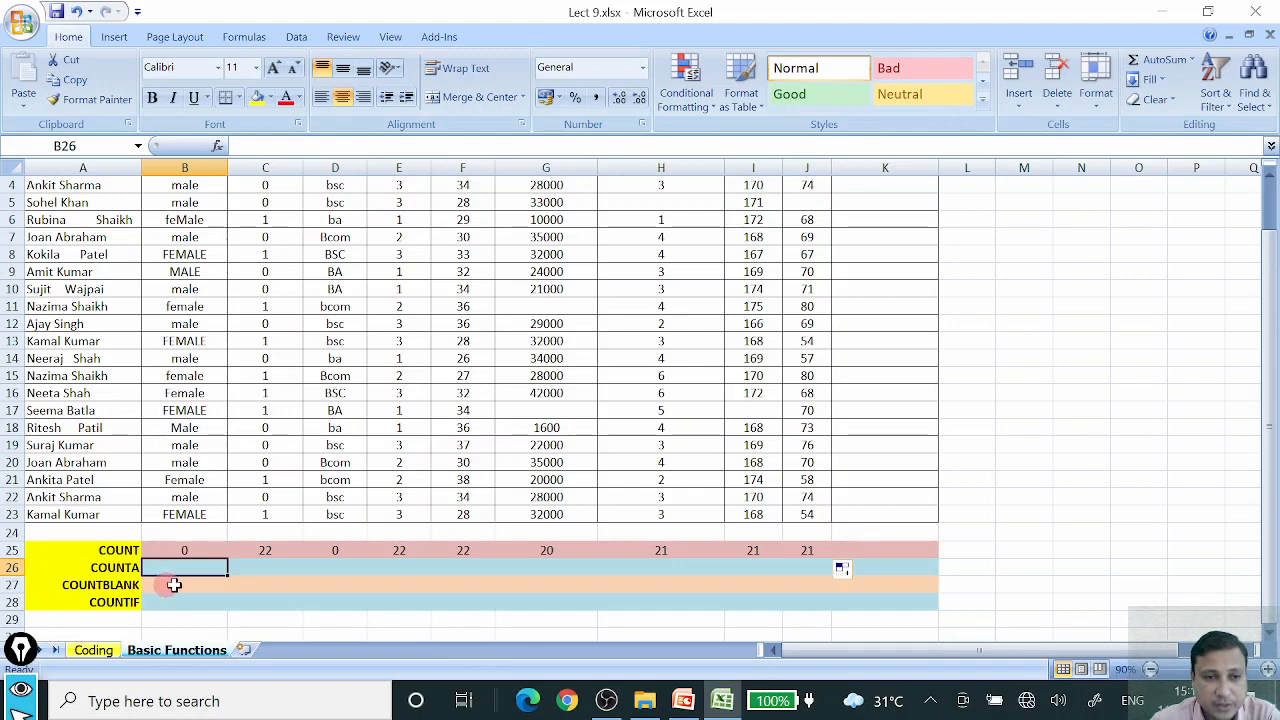
pyautogui.write('=')
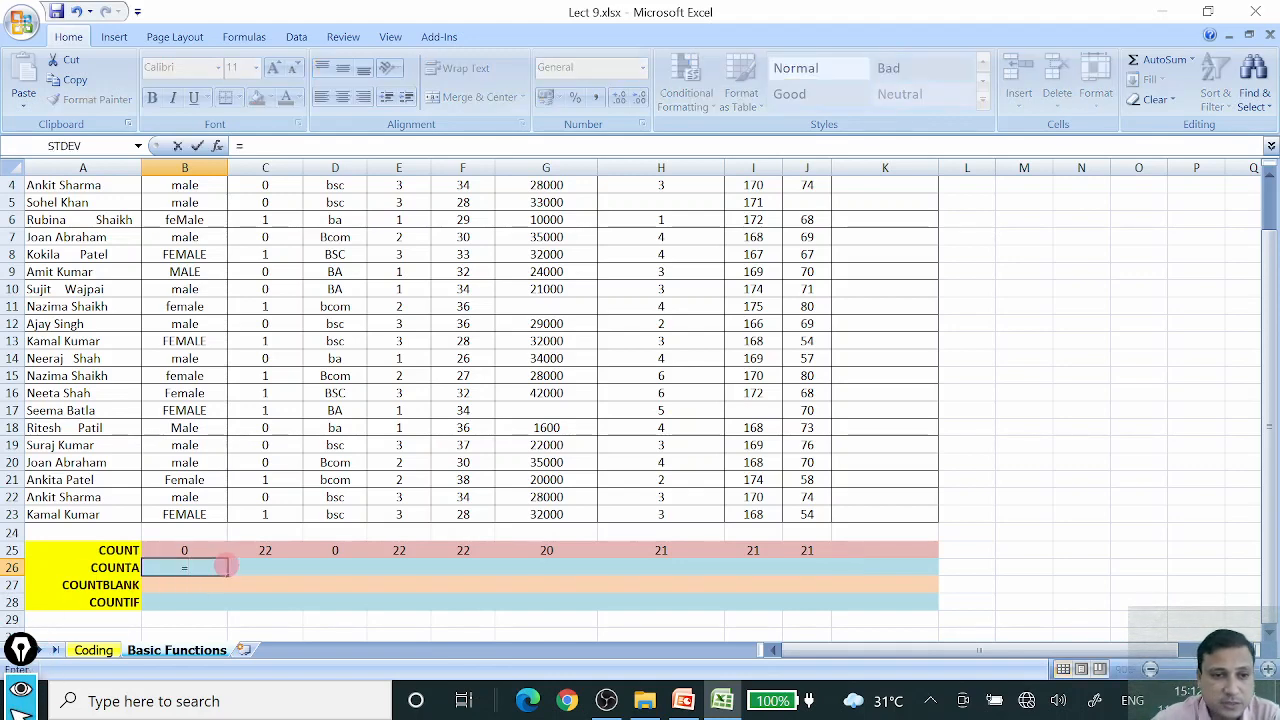
pyautogui.write('count')
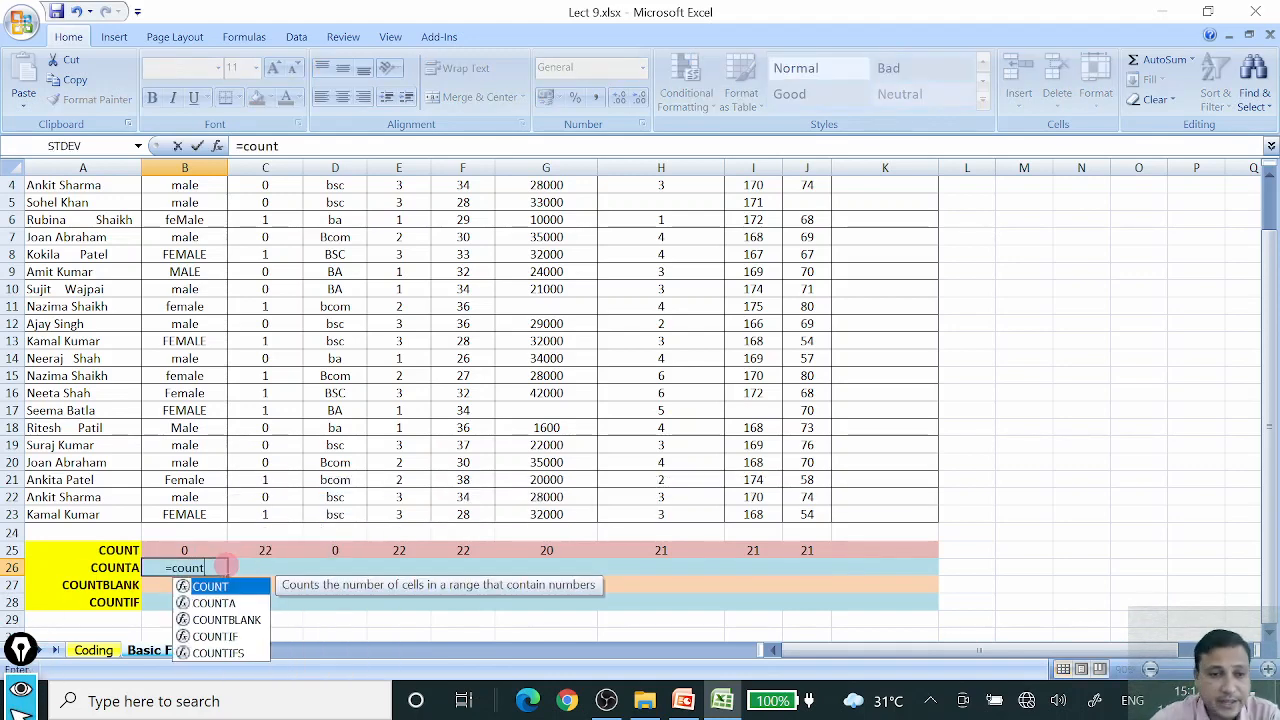
pyautogui.doubleClick(222, 603)
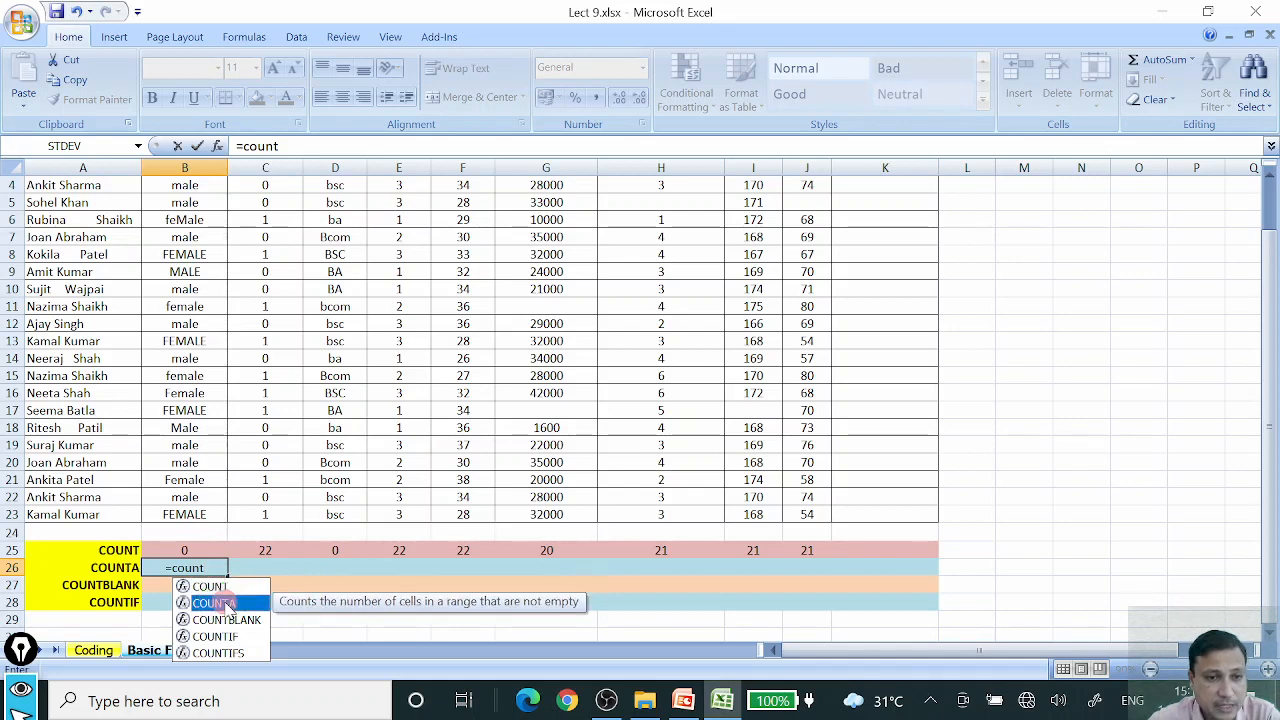
pyautogui.scroll(1, 209, 251)
pyautogui.moveTo(190, 203); pyautogui.dragTo(200, 566)
pyautogui.write(')')
pyautogui.press('Return')
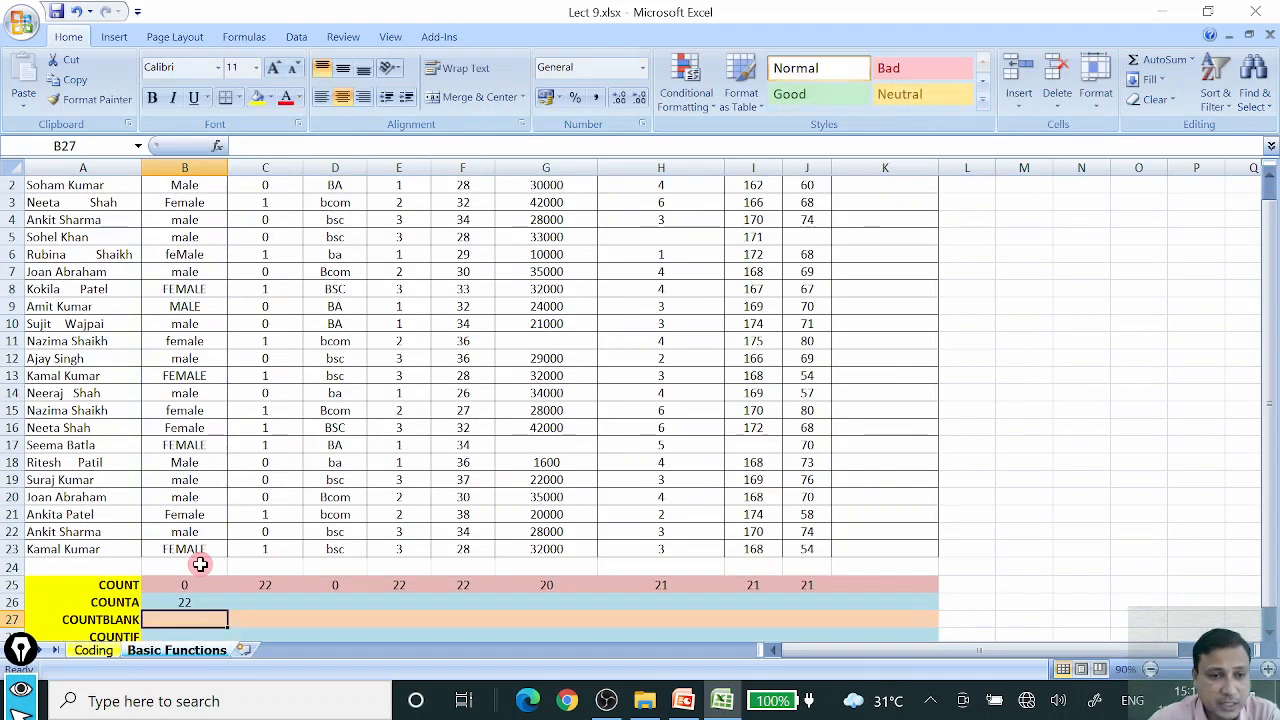
# Fill the COUNTA formula from B26 across row 26 to the Weight column
pyautogui.click(212, 602)
pyautogui.moveTo(230, 613); pyautogui.dragTo(856, 619)
pyautogui.scroll(-2, 700, 590)
# Enter =COUNTBLANK(B2:B23) in cell B27 to count the empty cells in the Gender column
pyautogui.click(185, 516)
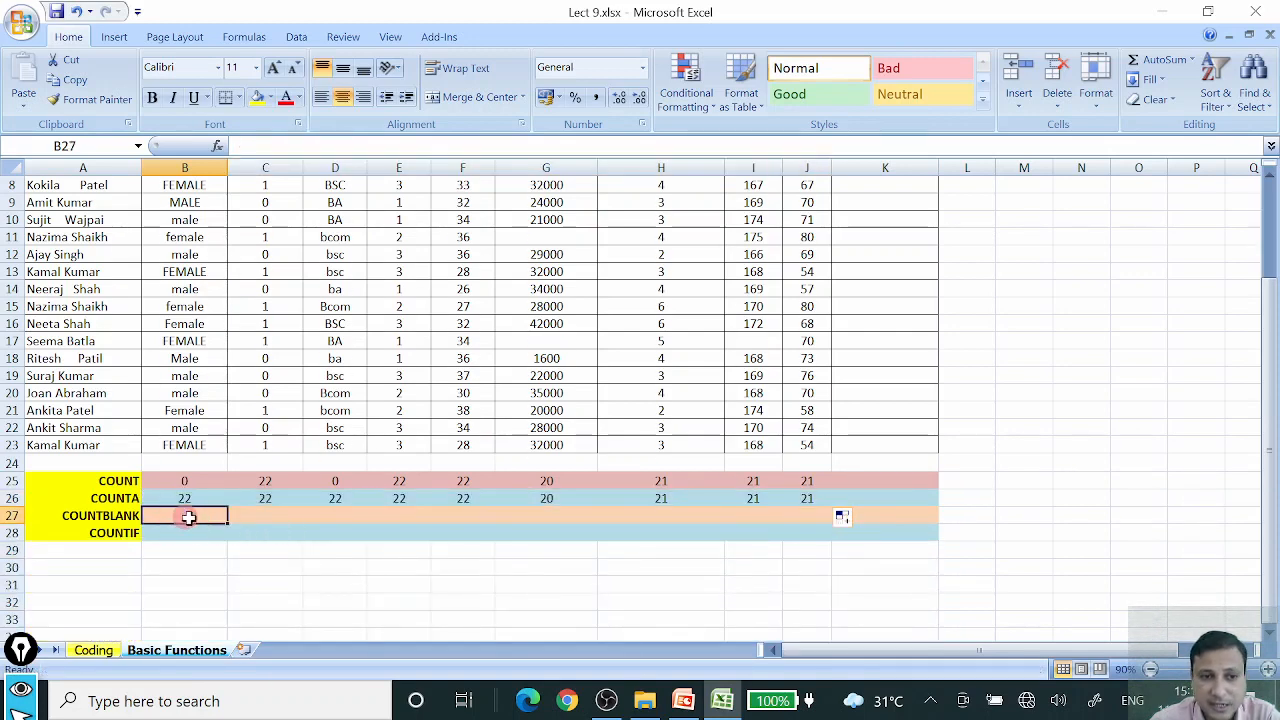
pyautogui.write('=count')
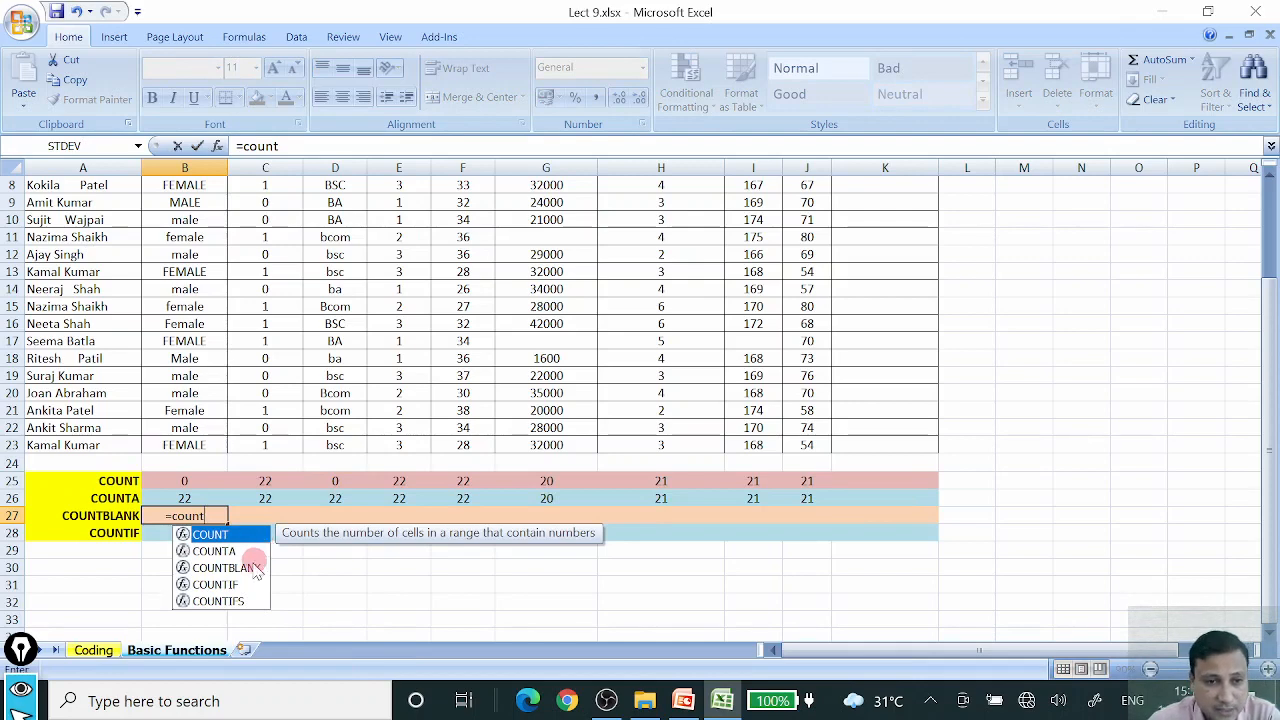
pyautogui.doubleClick(258, 567)
pyautogui.scroll(3, 250, 540)
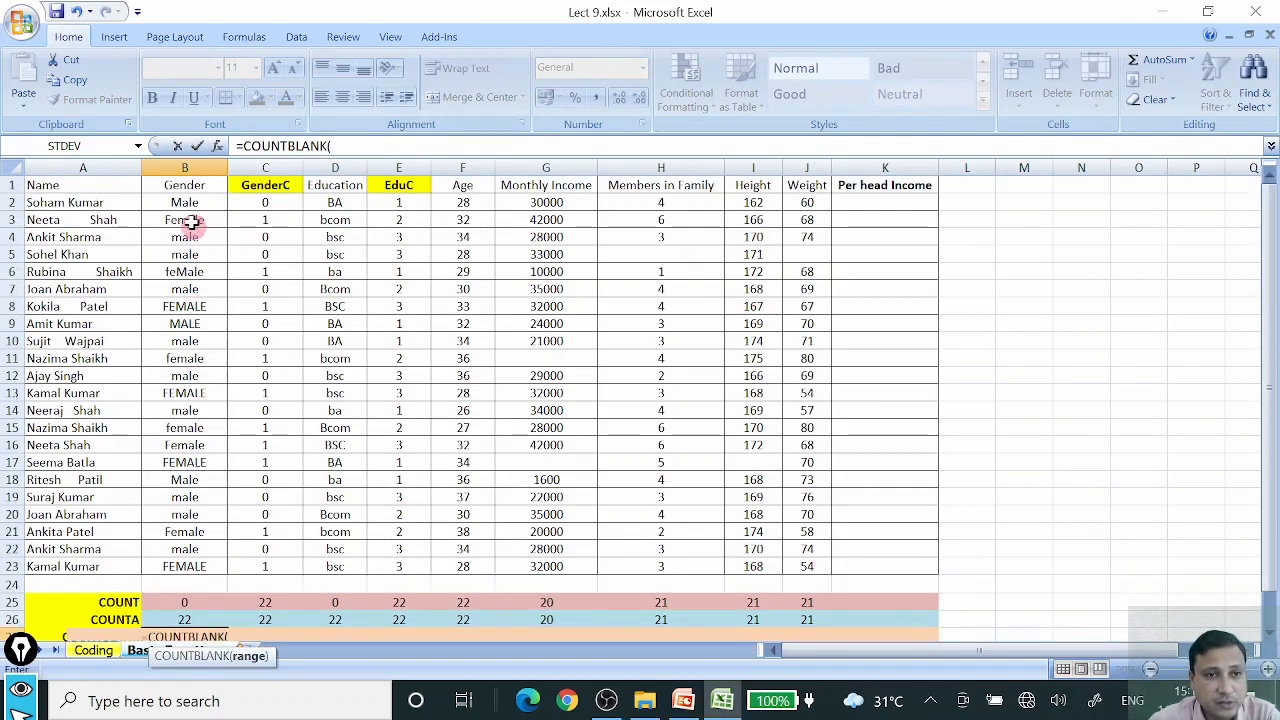
pyautogui.moveTo(180, 203); pyautogui.dragTo(204, 569)
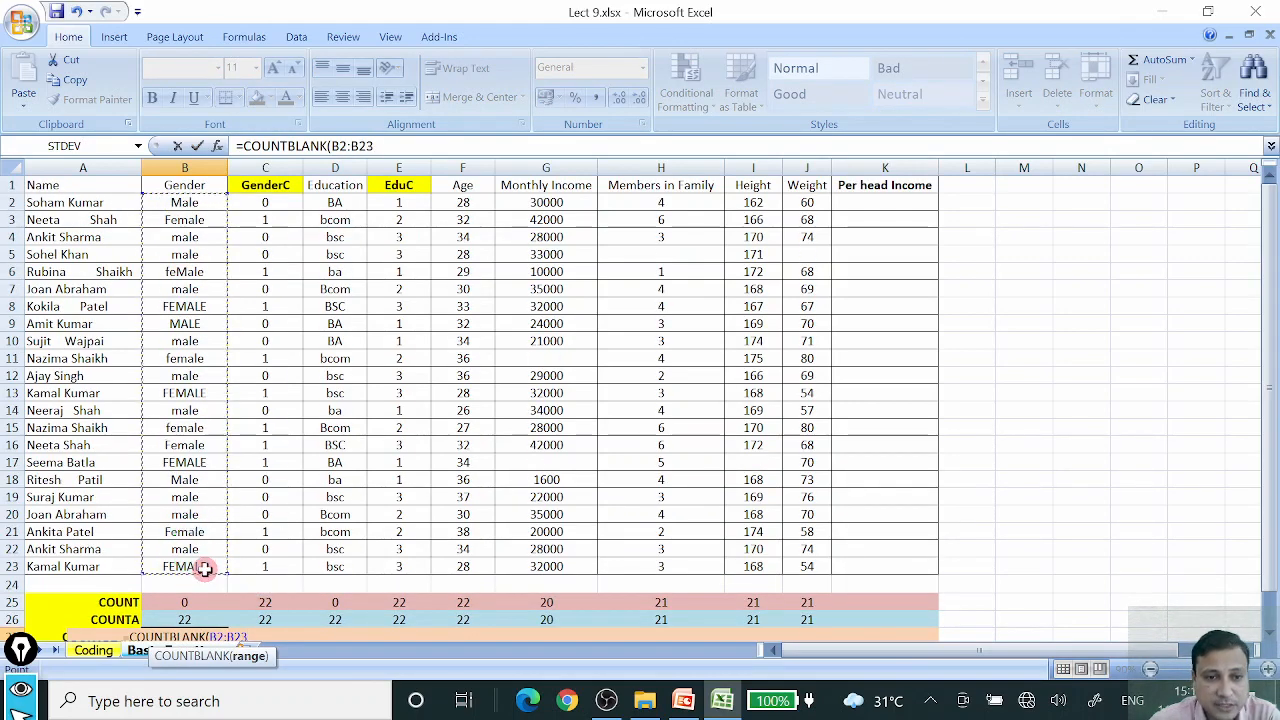
pyautogui.write(')')
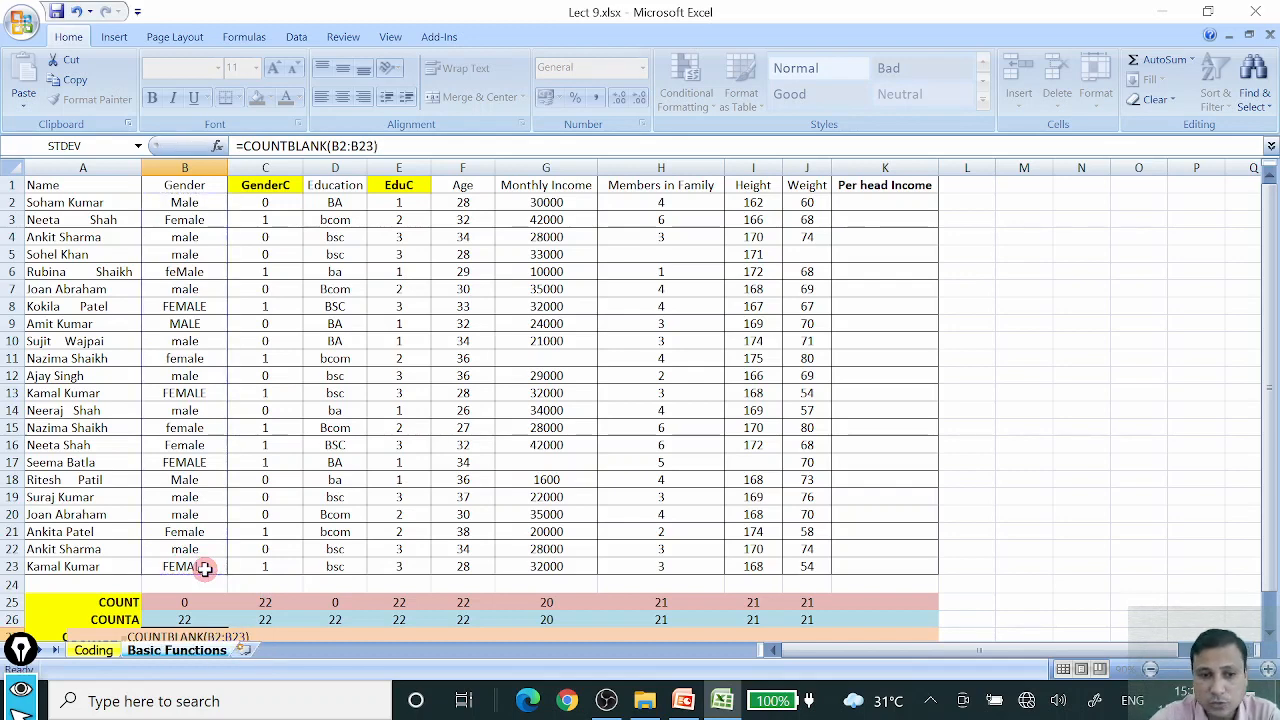
pyautogui.press('Return')
# Fill the COUNTBLANK formula from B27 across row 27 to the Weight column and check the Monthly Income result
pyautogui.click(200, 597)
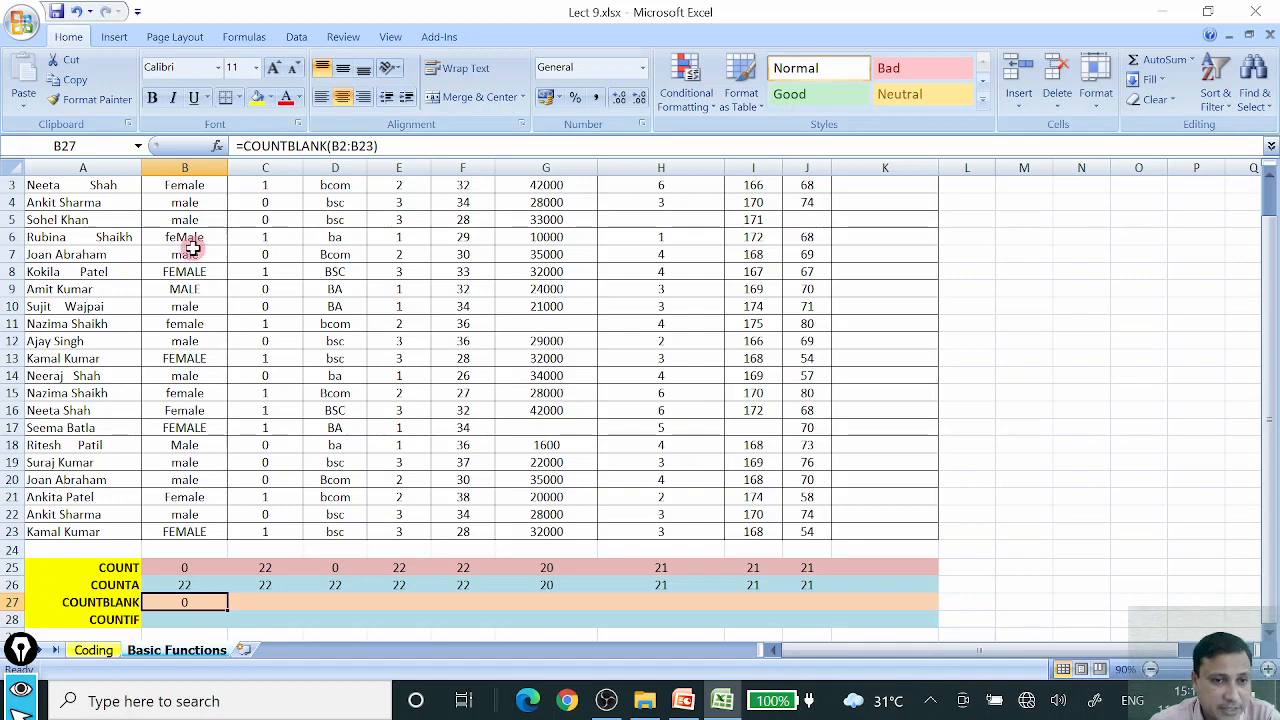
pyautogui.moveTo(228, 611); pyautogui.dragTo(825, 612)
pyautogui.click(1024, 549)
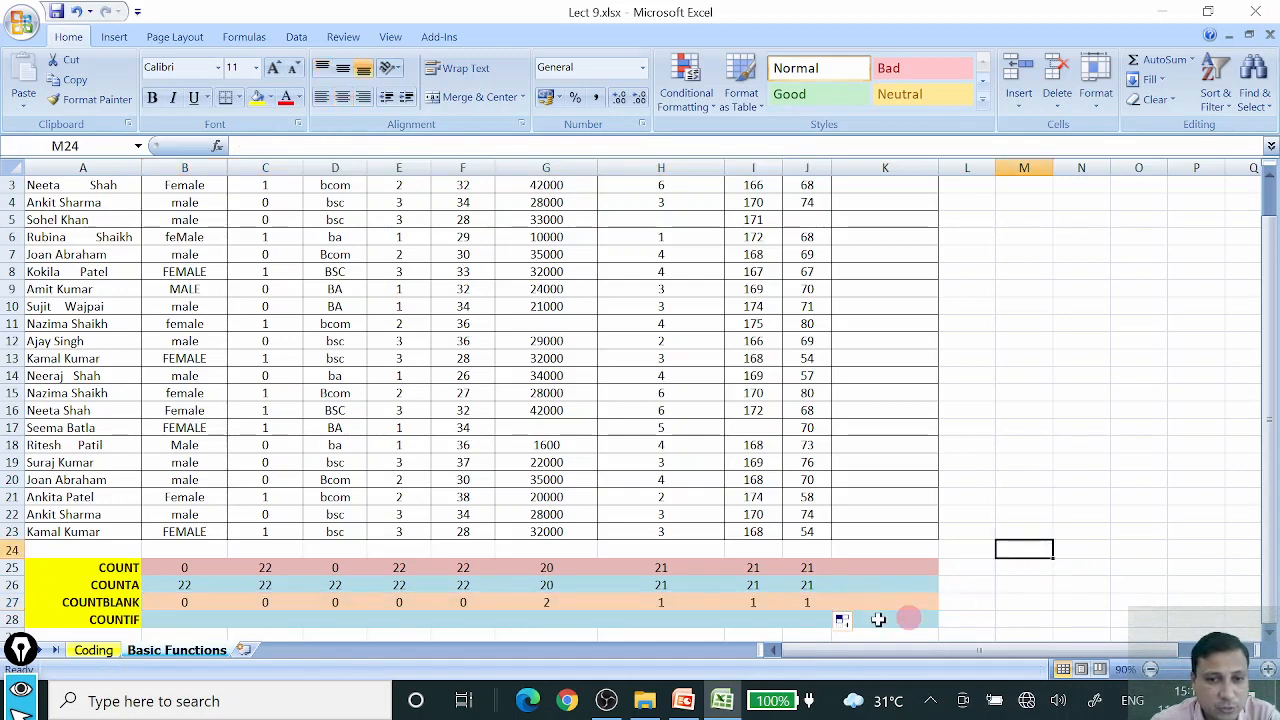
pyautogui.click(565, 604)
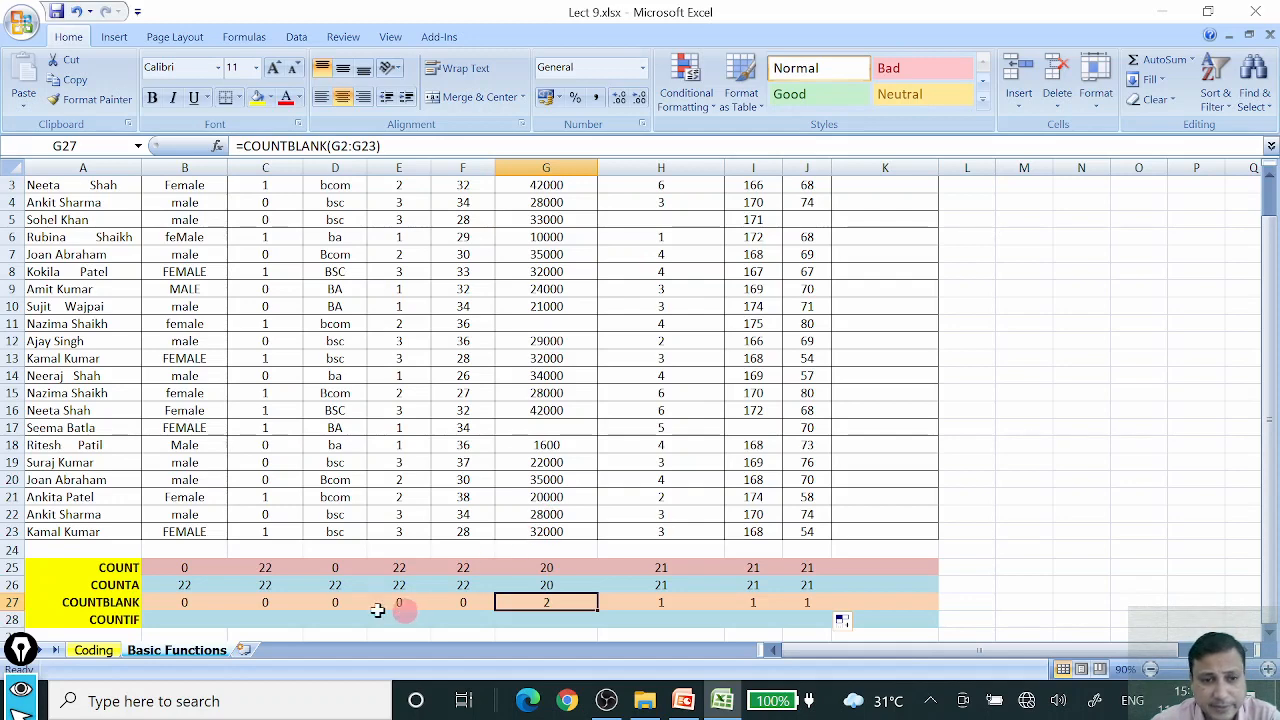
# Widen the Age column to make room for a COUNTIF formula in row 28
pyautogui.click(189, 619)
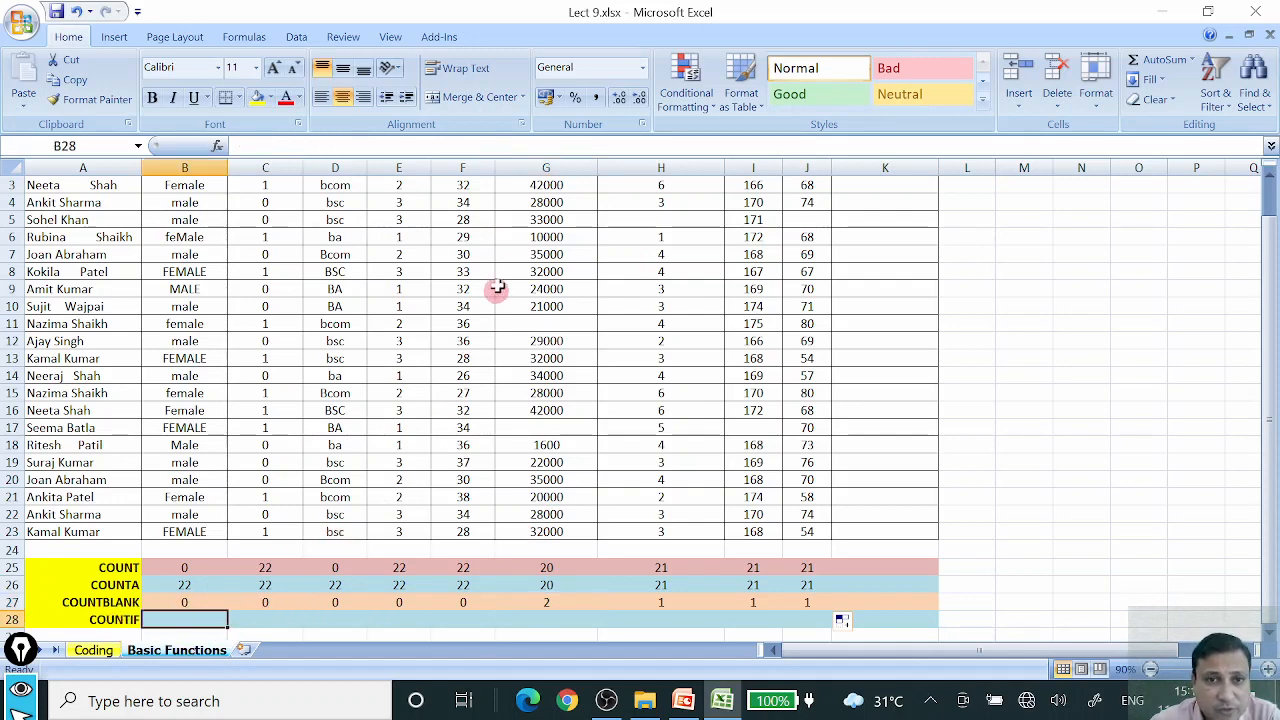
pyautogui.scroll(1, 480, 375)
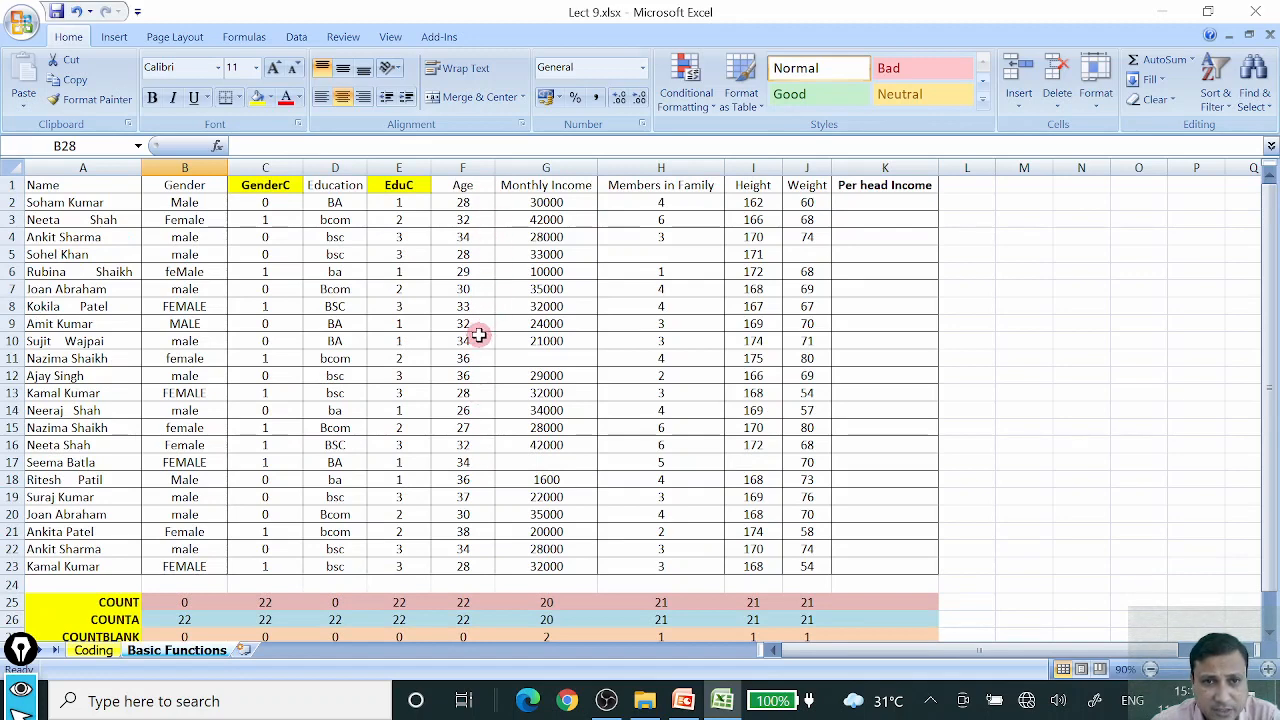
pyautogui.click(464, 189)
pyautogui.scroll(-1, 428, 345)
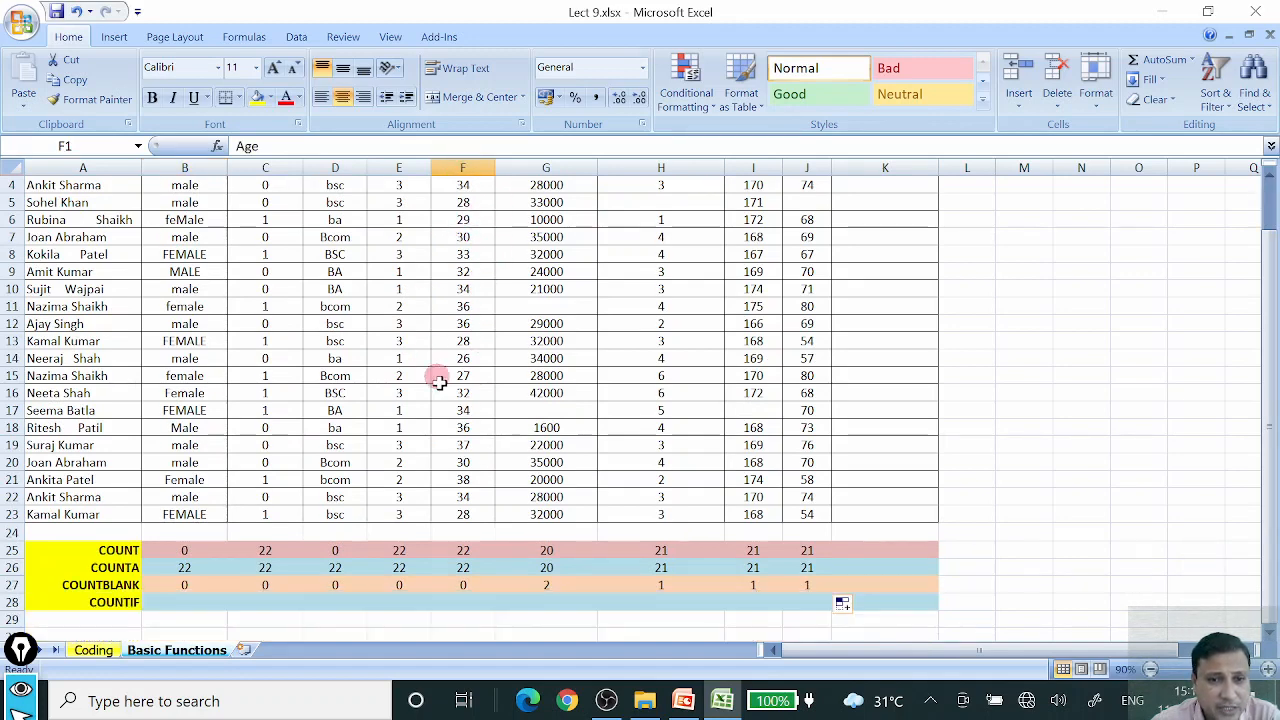
pyautogui.click(464, 605)
pyautogui.moveTo(496, 167); pyautogui.dragTo(543, 167)
# Start a COUNTIF formula in cell F28 with the Age entries F2:F23 as its range
pyautogui.click(485, 604)
pyautogui.write('=')
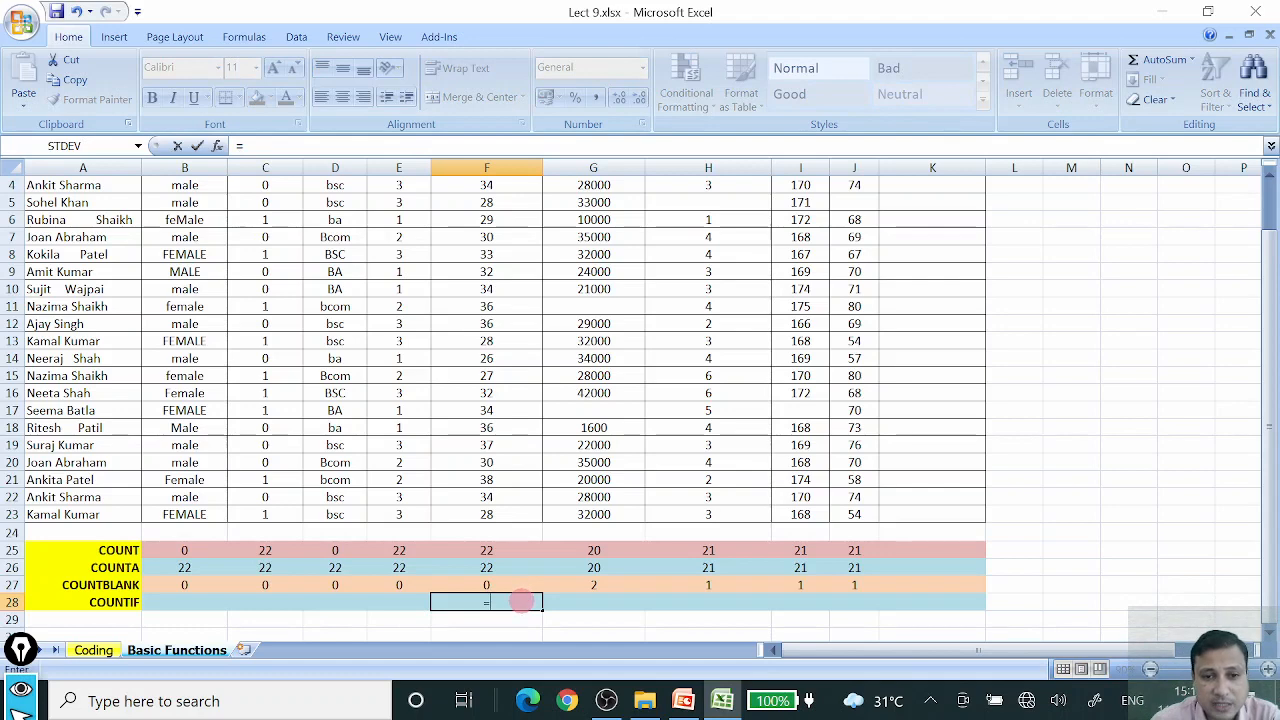
pyautogui.write('cou')
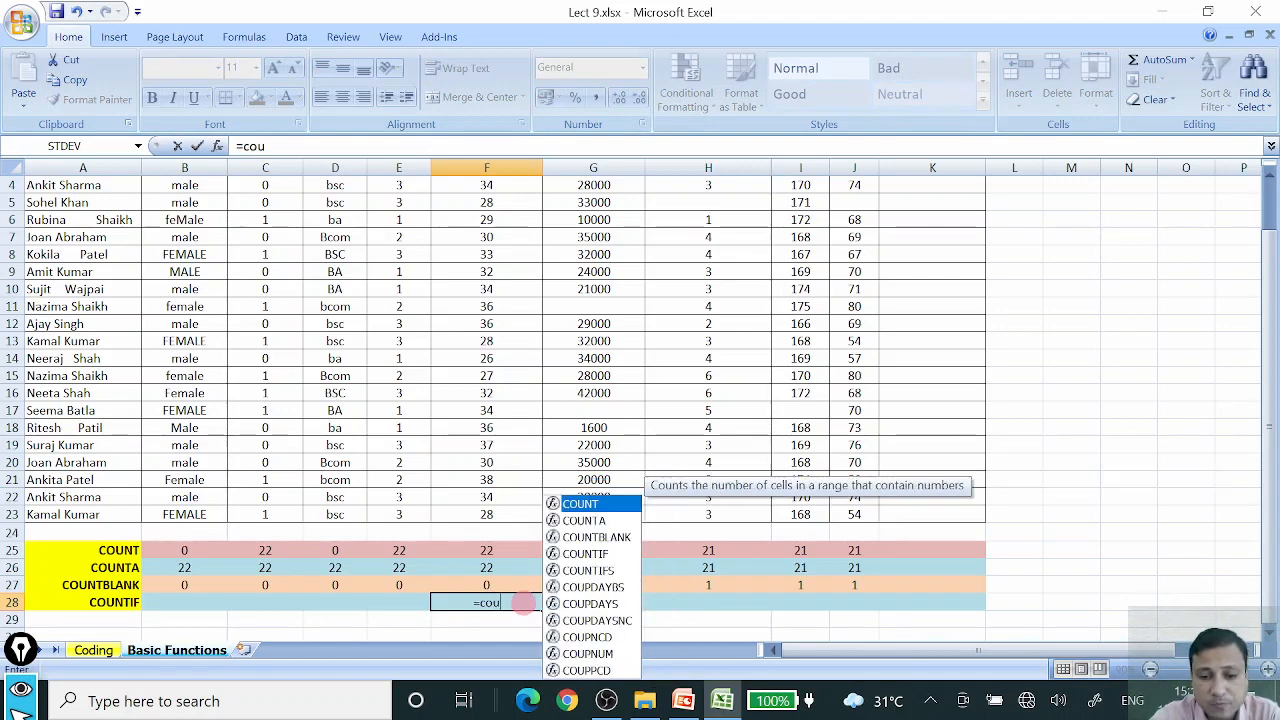
pyautogui.write('ntif')
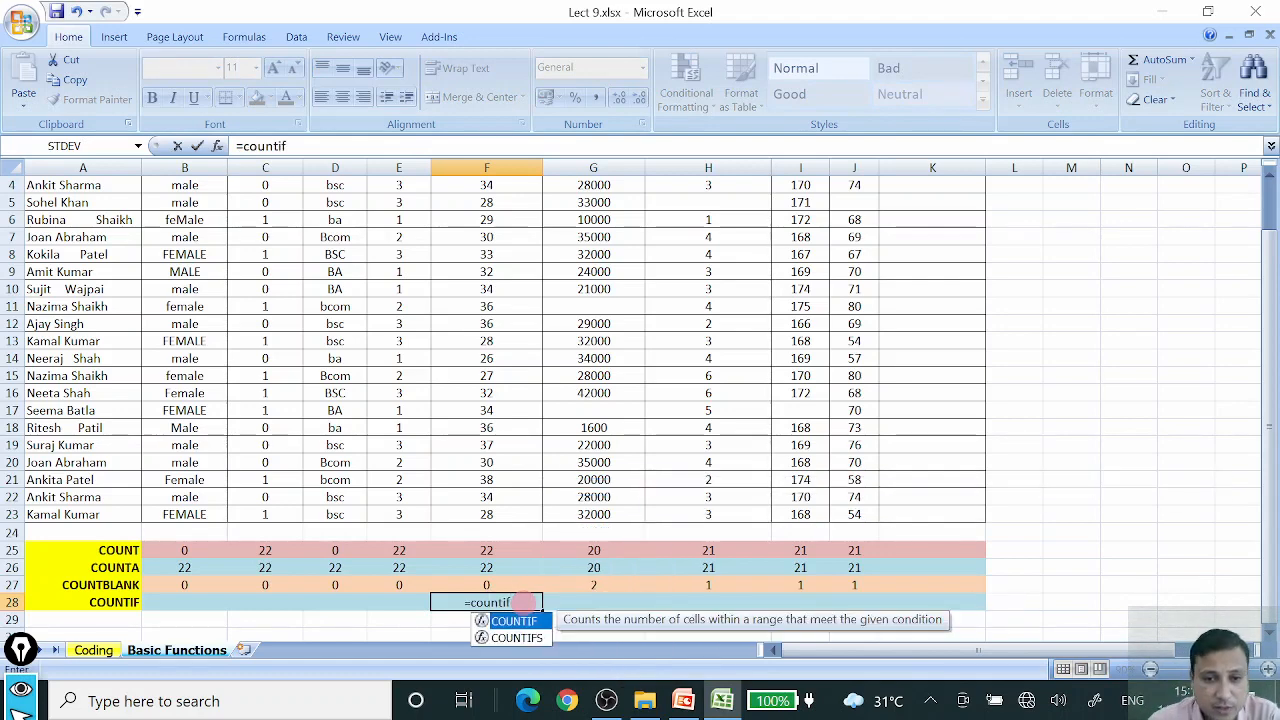
pyautogui.doubleClick(515, 621)
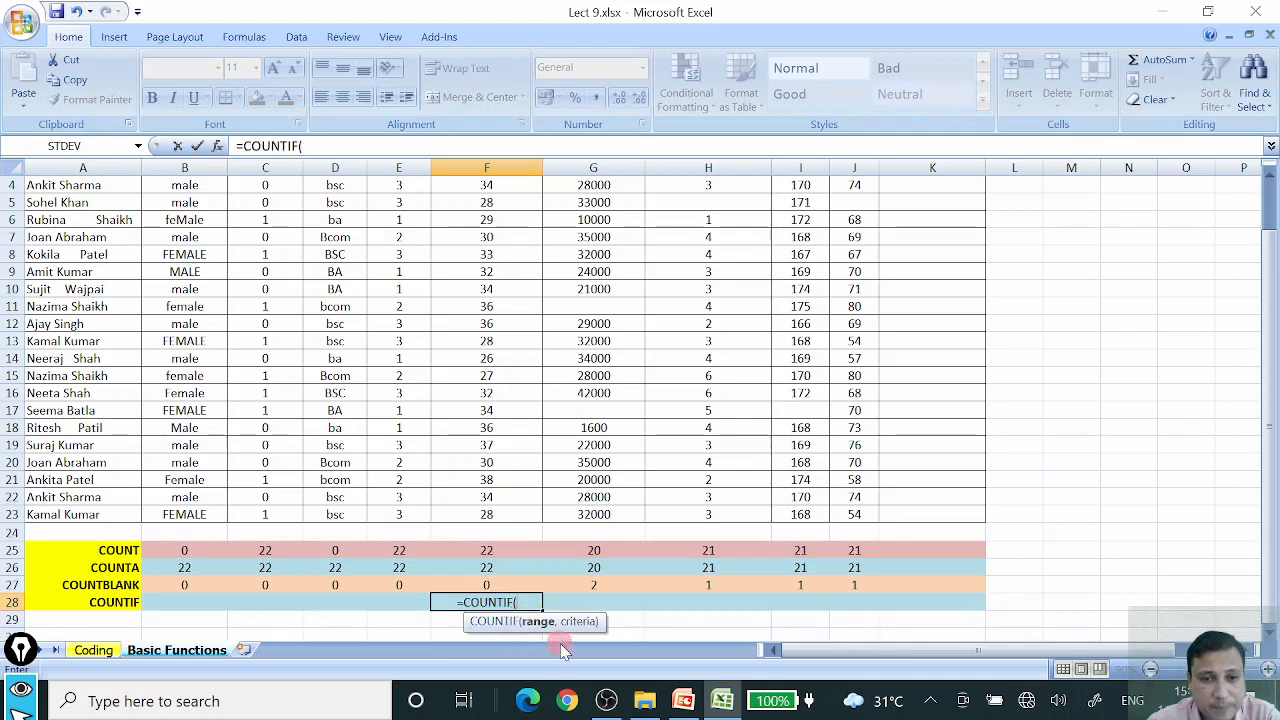
pyautogui.scroll(1, 486, 257)
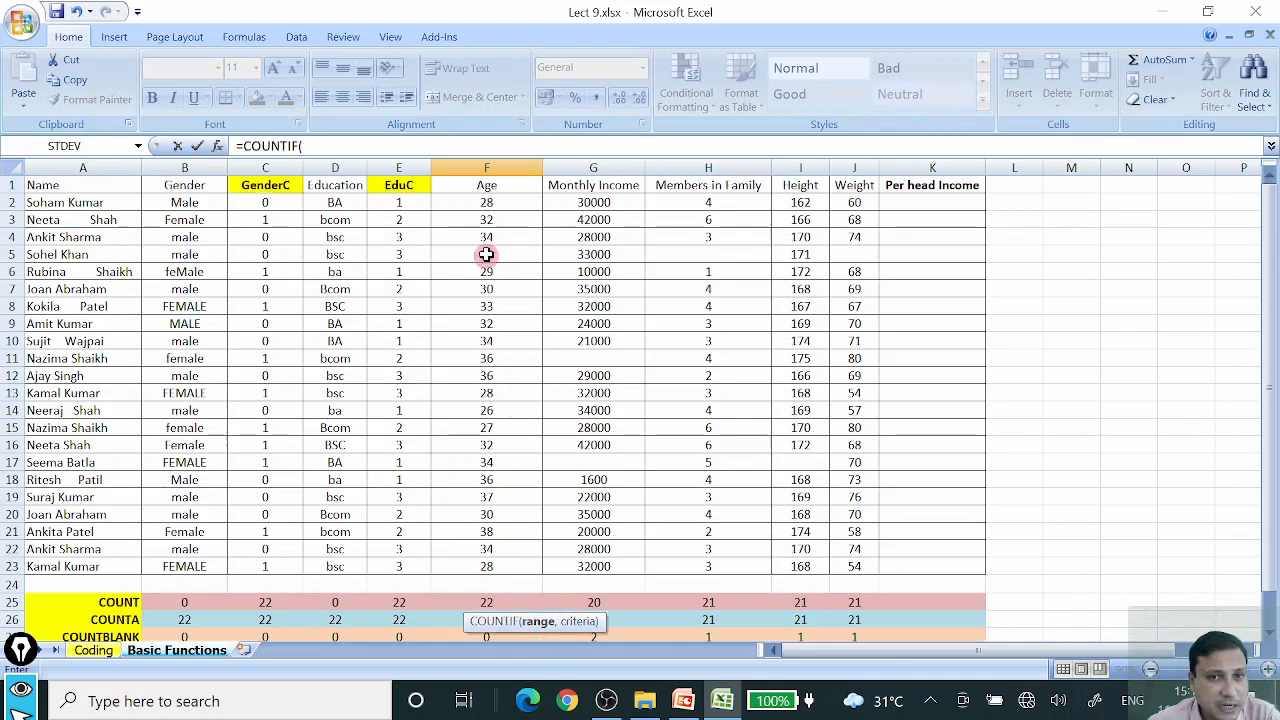
pyautogui.click(500, 203)
pyautogui.moveTo(500, 203); pyautogui.dragTo(508, 560)
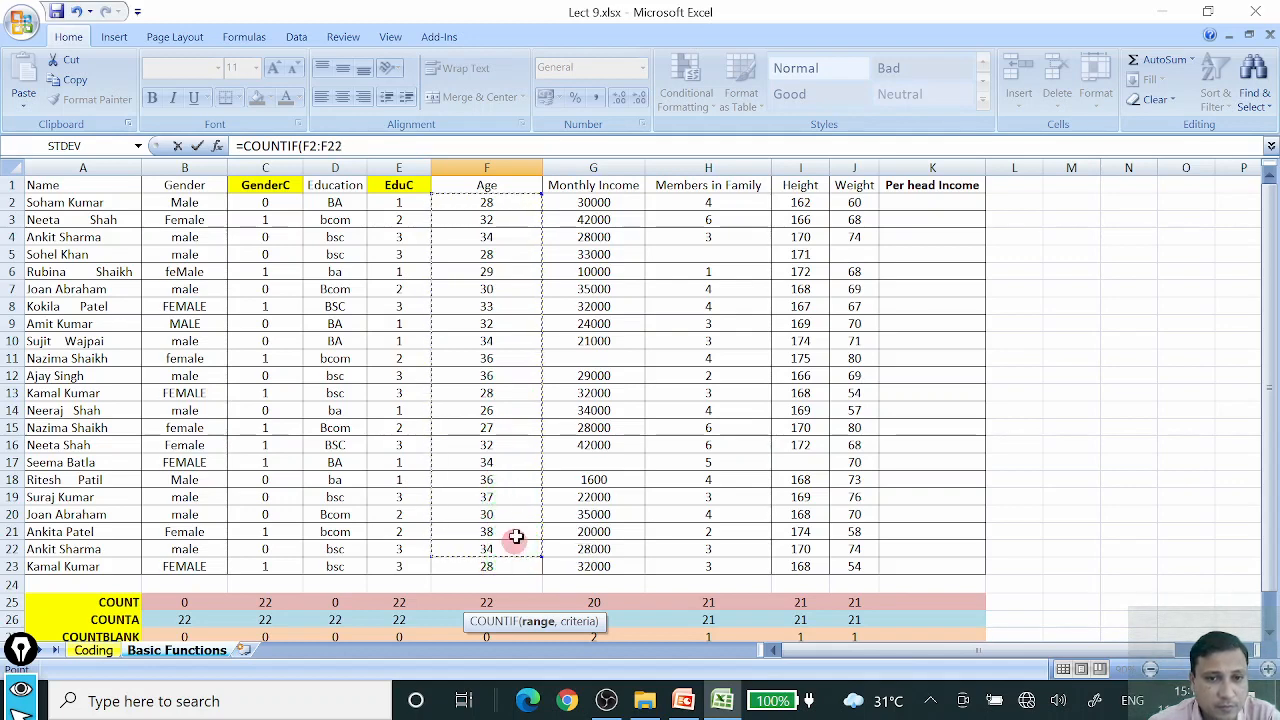
pyautogui.moveTo(517, 538); pyautogui.dragTo(520, 542)
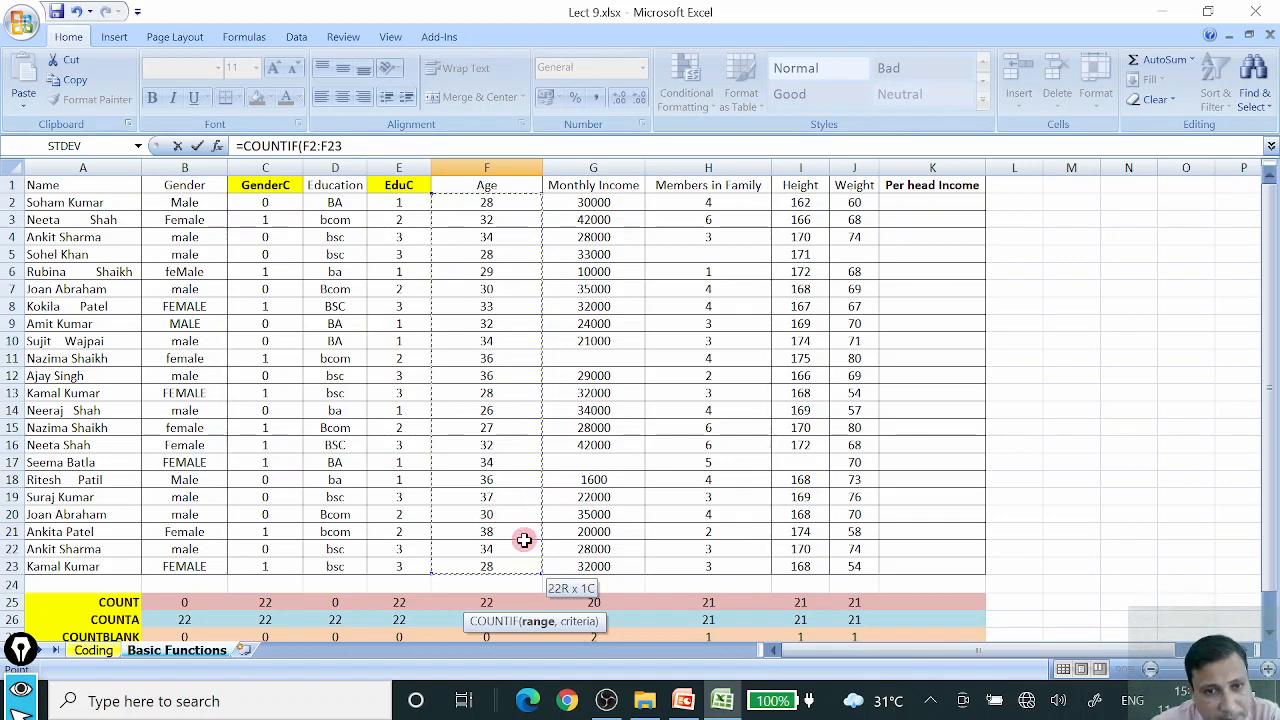
# Complete the COUNTIF formula in F28 with the criterion "<30" to count ages below 30
pyautogui.scroll(-2, 527, 541)
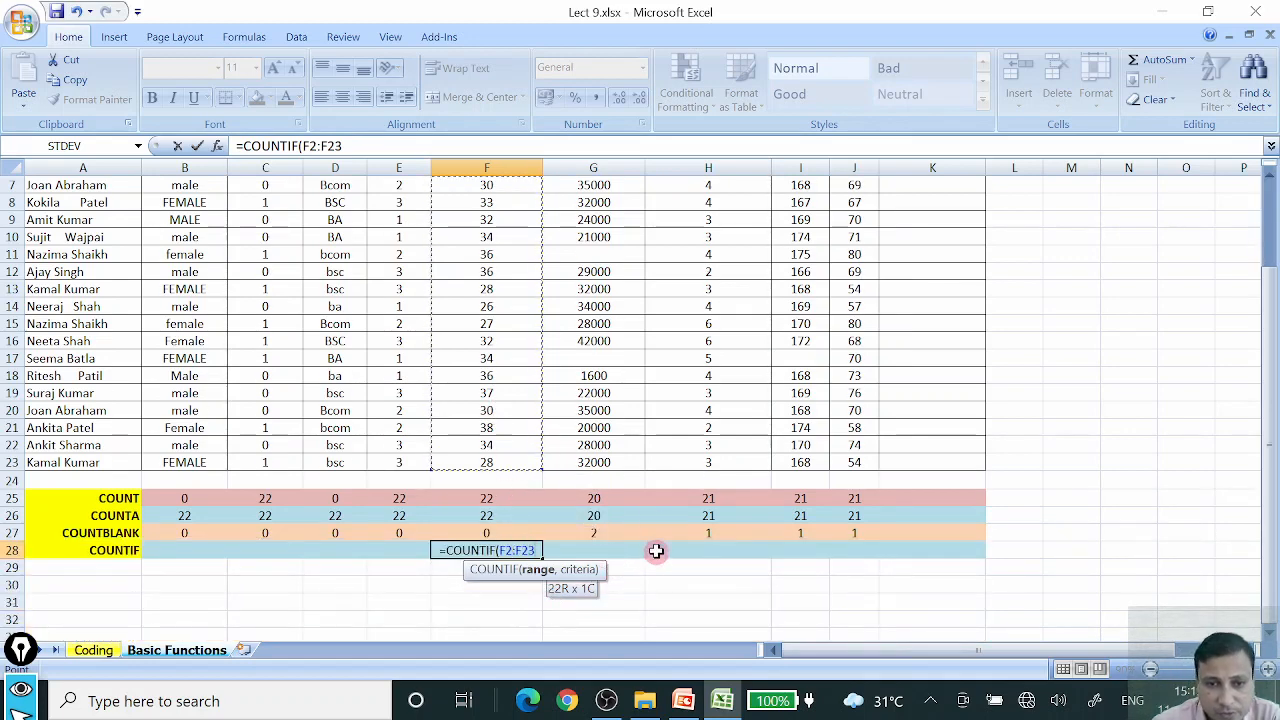
pyautogui.write(',')
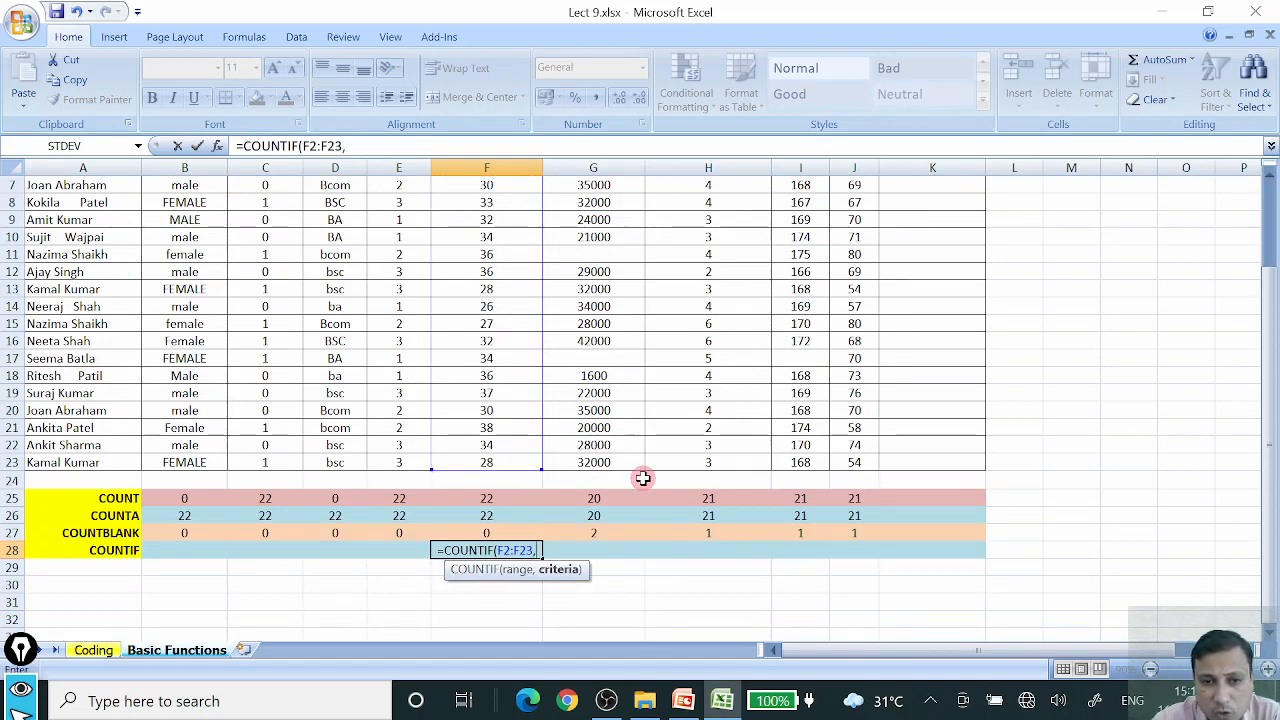
pyautogui.write('"')
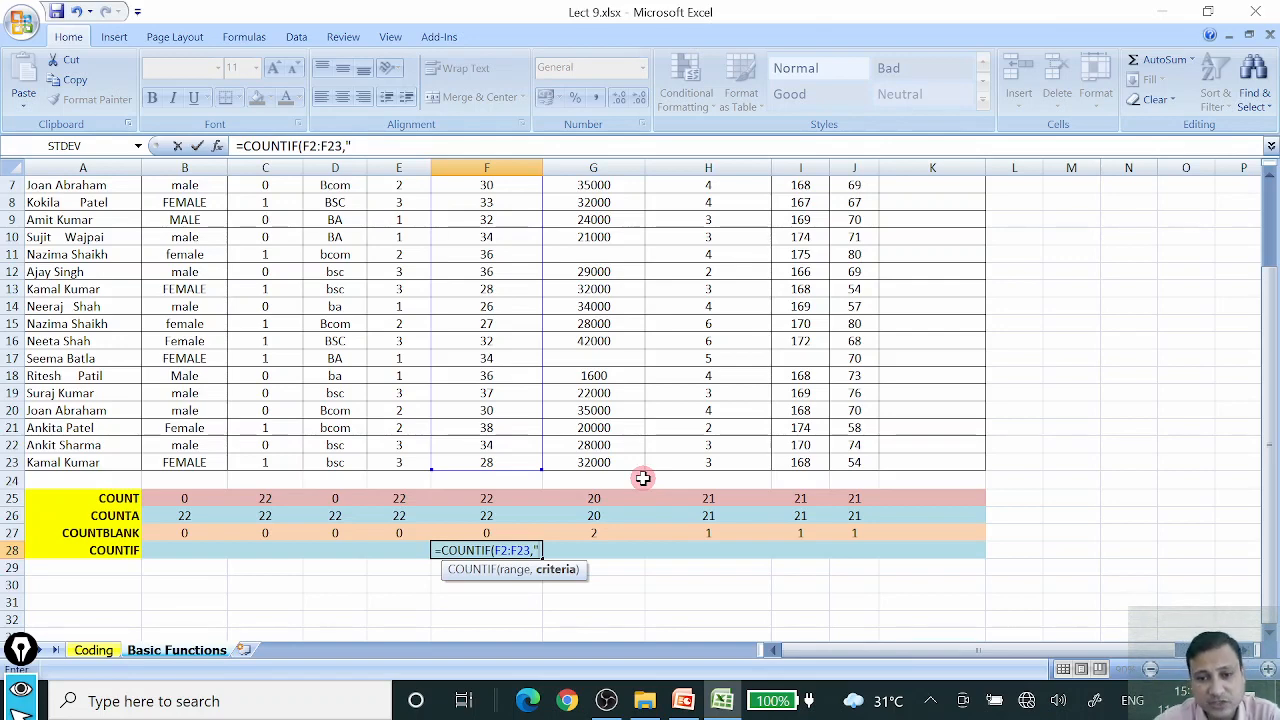
pyautogui.write('<3')
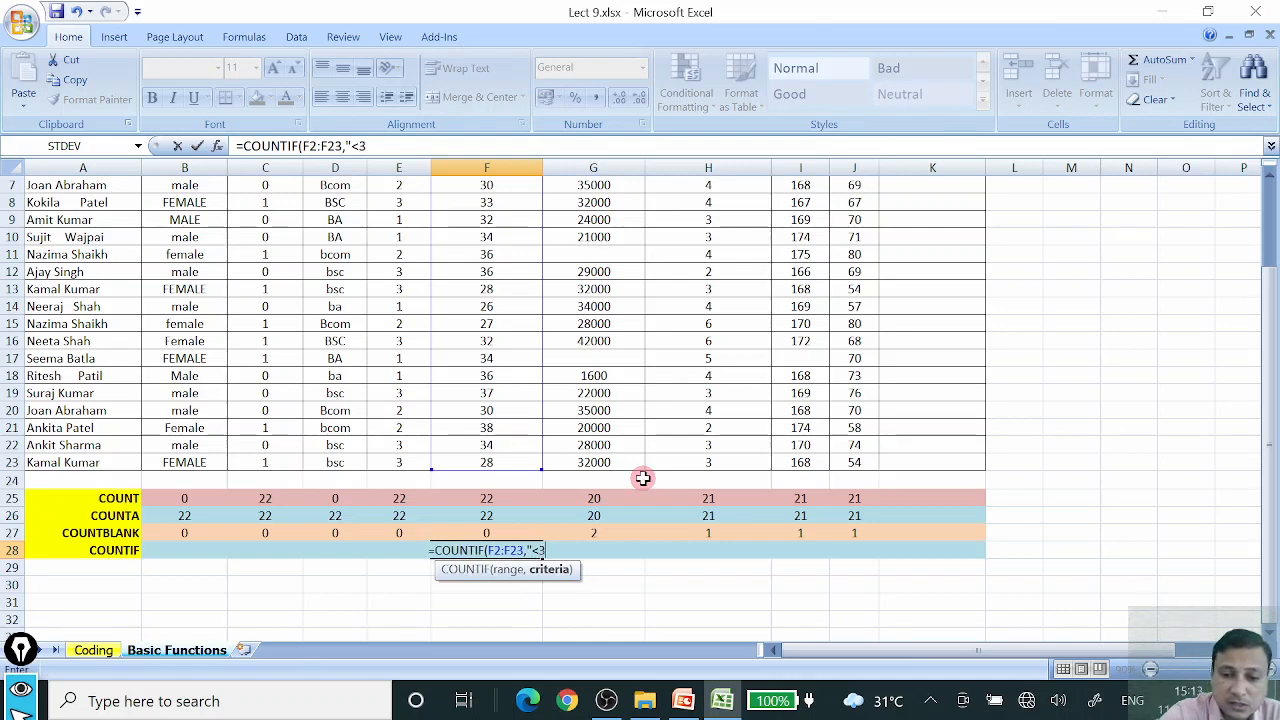
pyautogui.write('0"')
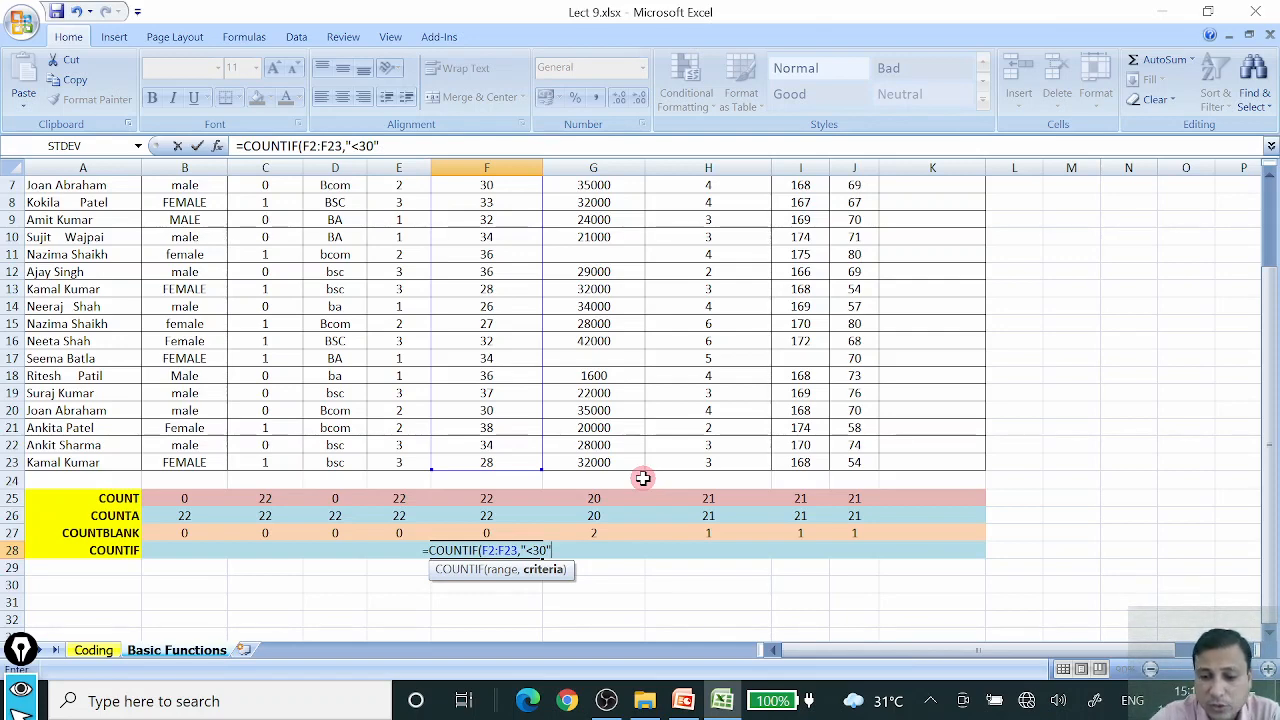
pyautogui.write(')')
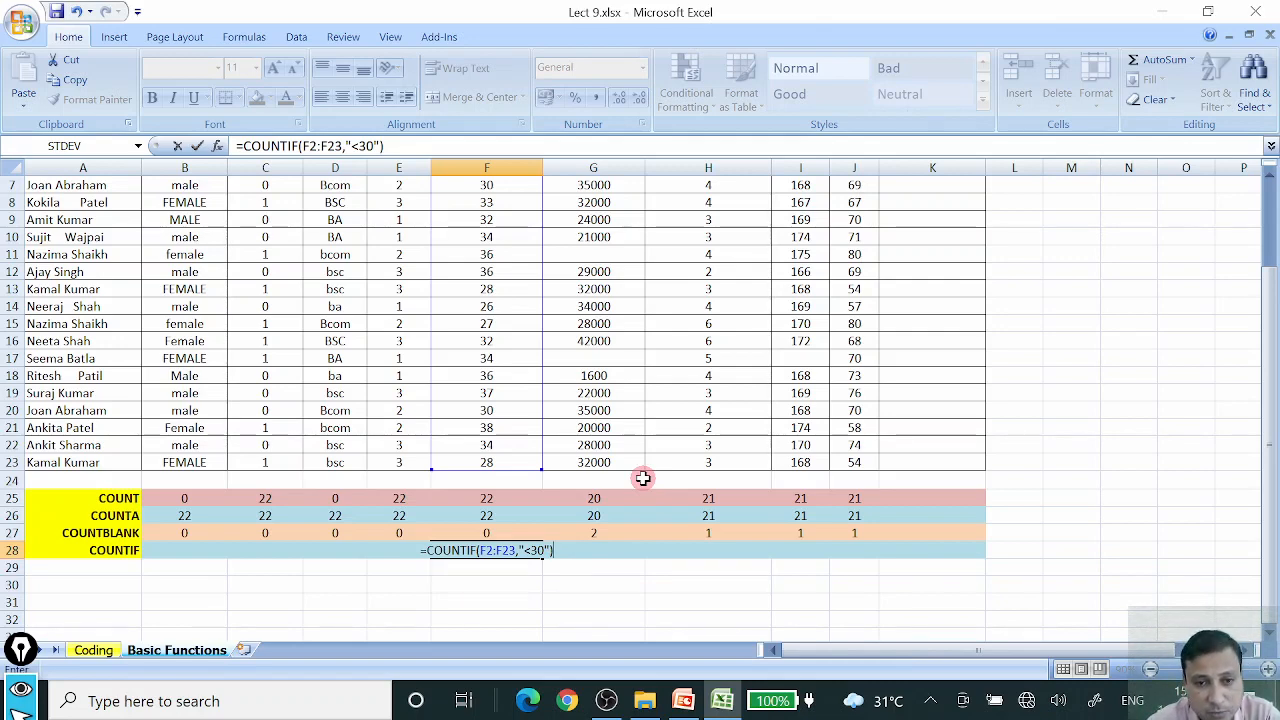
pyautogui.press('Return')
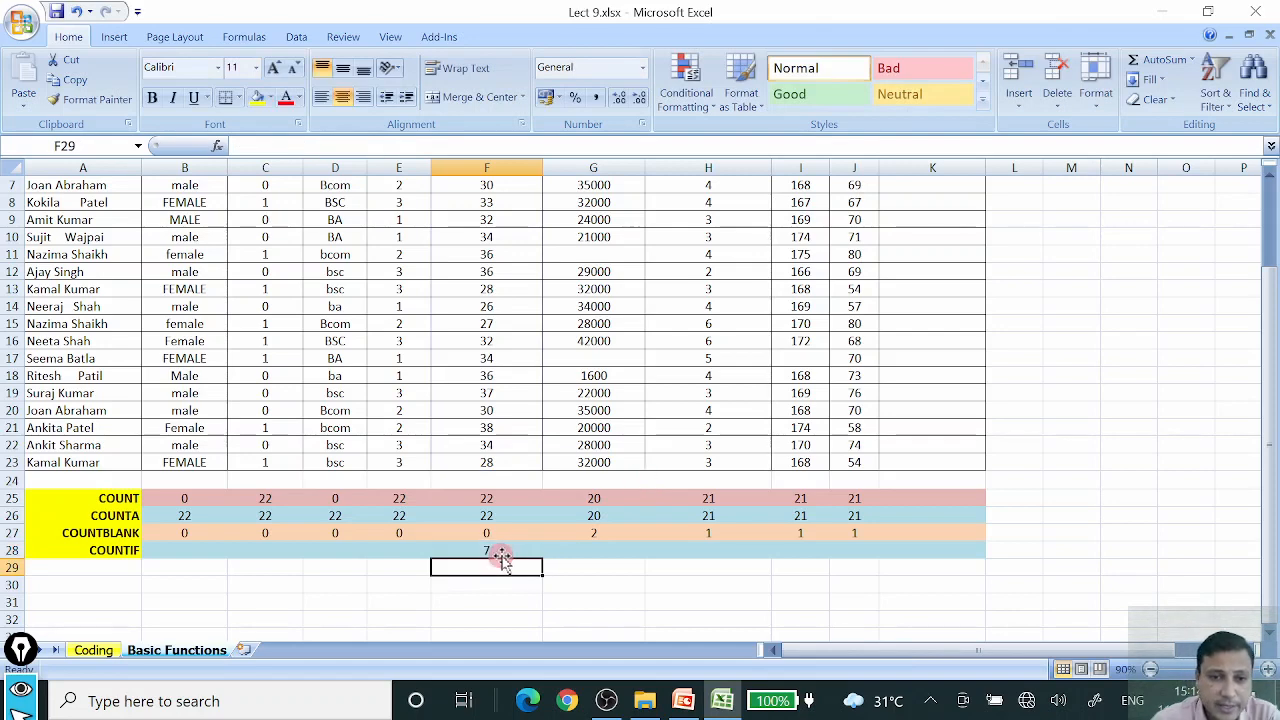
# Review the COUNTIF formula in F28 and compare its result with the entries in the Age column
pyautogui.click(500, 550)
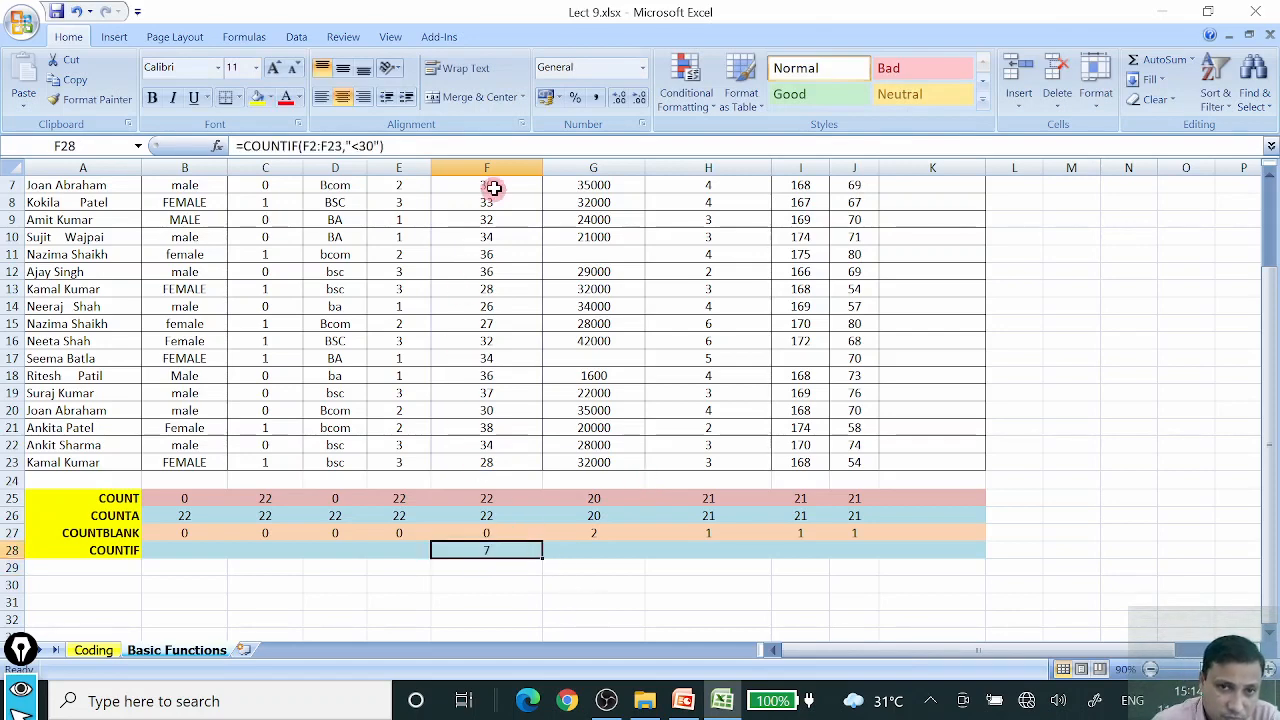
pyautogui.scroll(2, 470, 250)
pyautogui.scroll(-2, 495, 300)
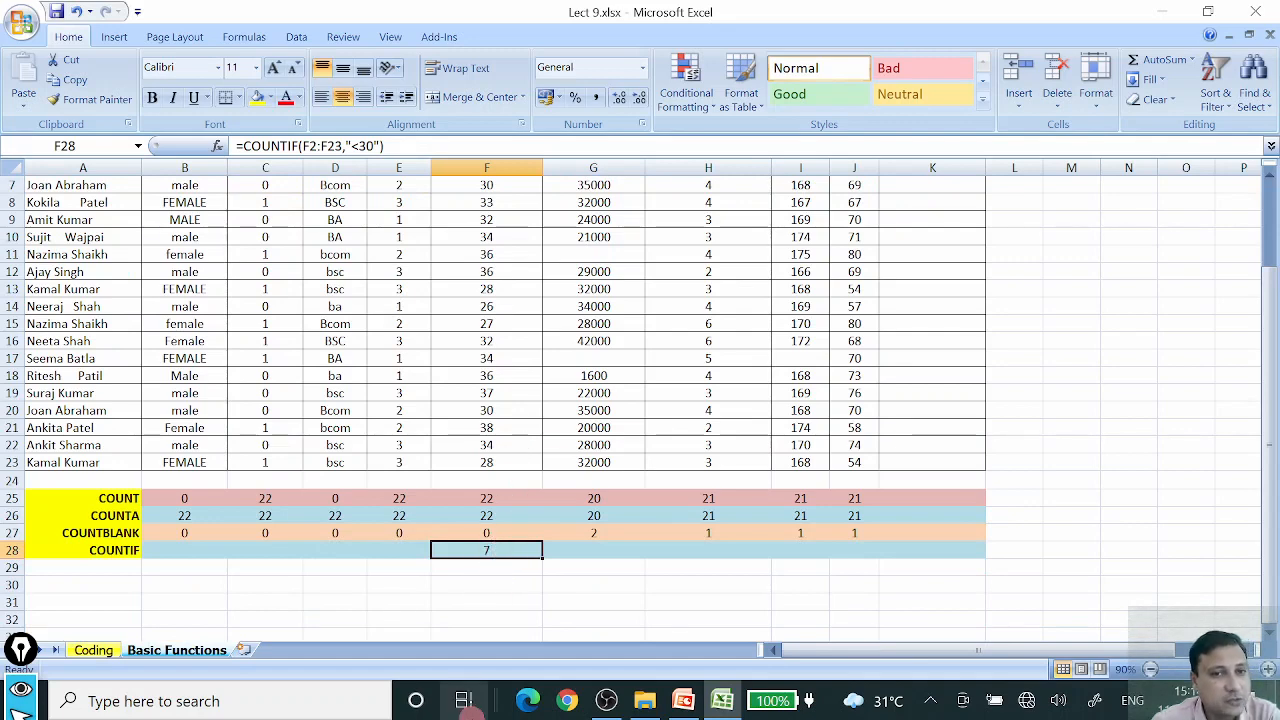
pyautogui.scroll(2, 490, 576)
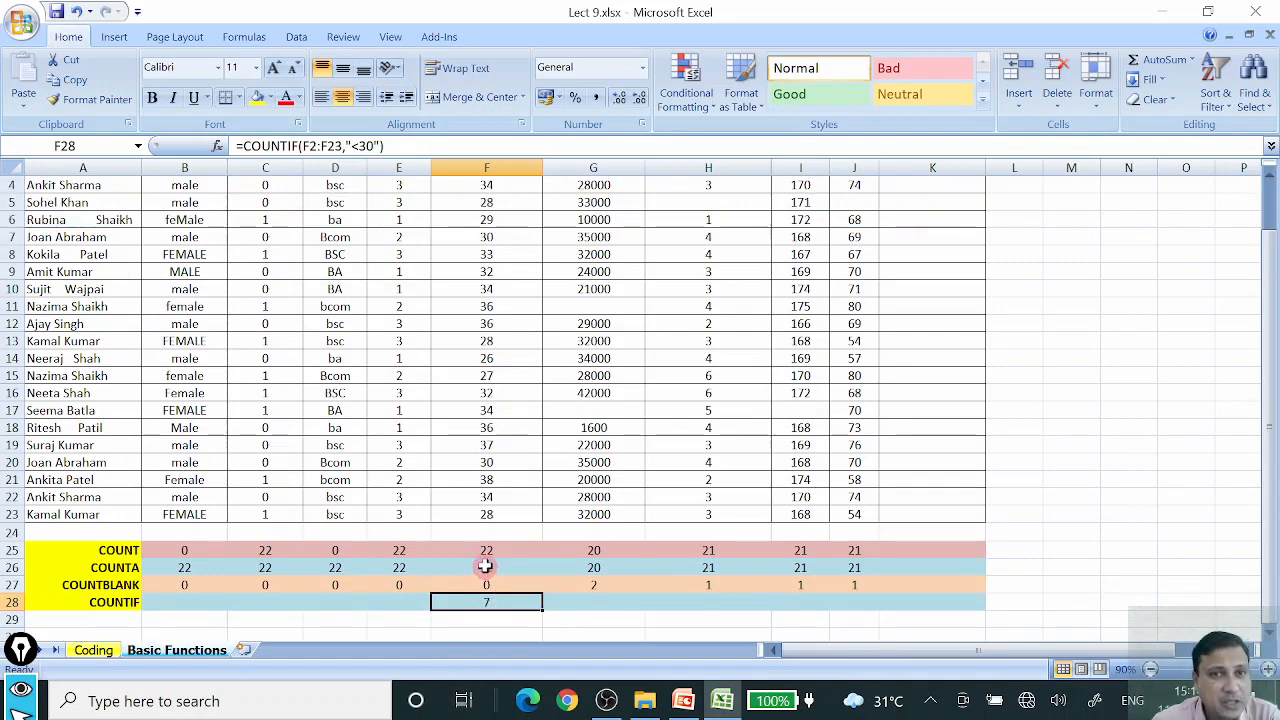
pyautogui.scroll(-1, 508, 398)
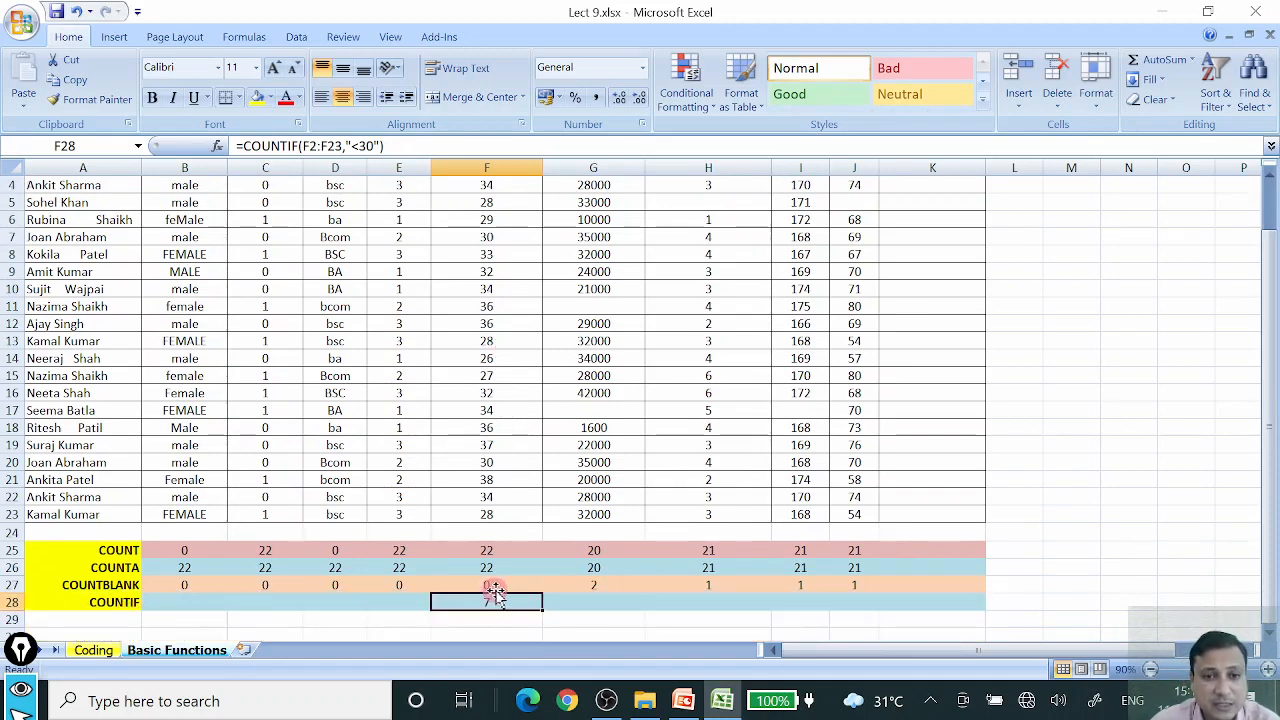
pyautogui.scroll(1, 505, 595)
pyautogui.scroll(-1, 648, 365)
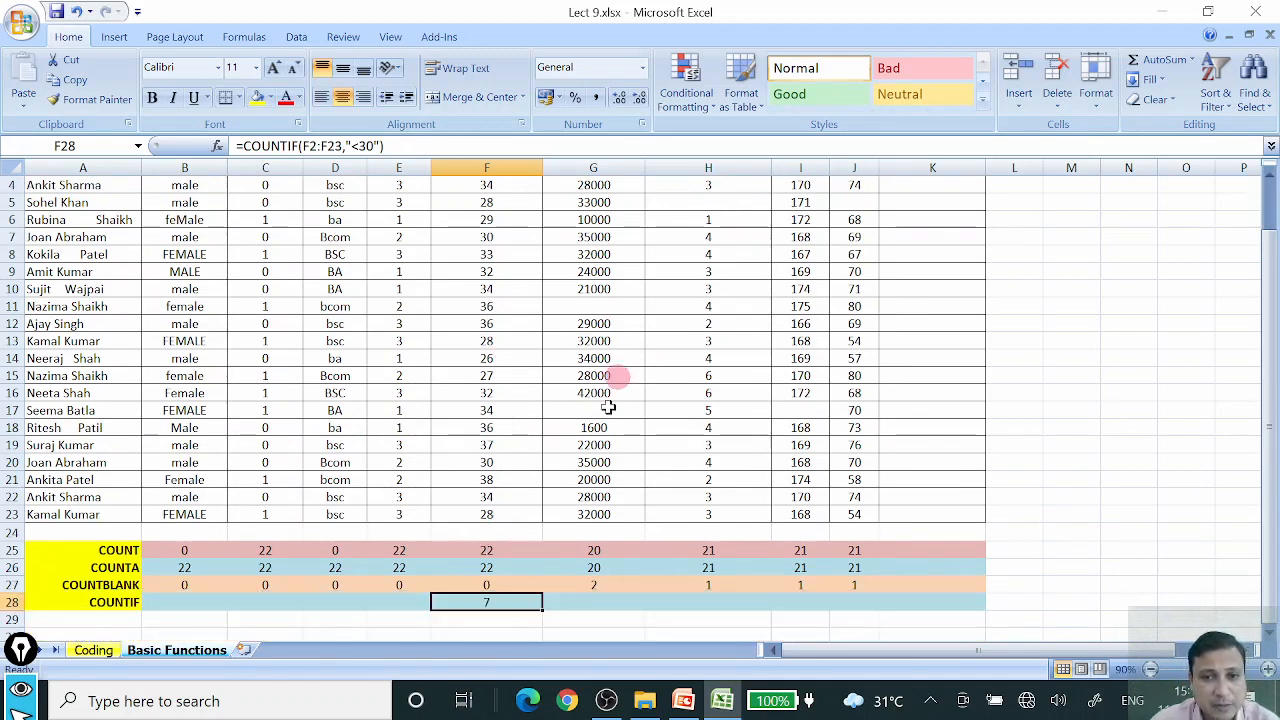
# Apply the day-month-year date format to the COUNTA result in cell H26
pyautogui.click(708, 567)
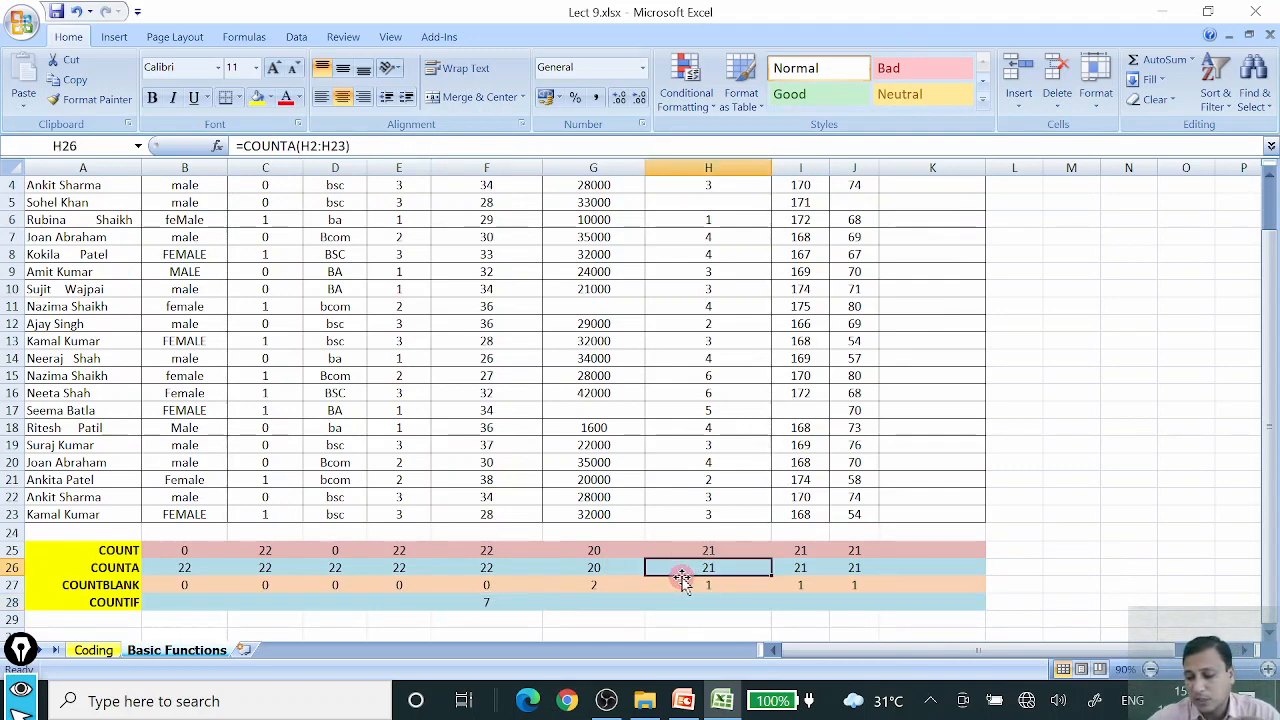
pyautogui.hotkey('ctrl', 'shift', '3')
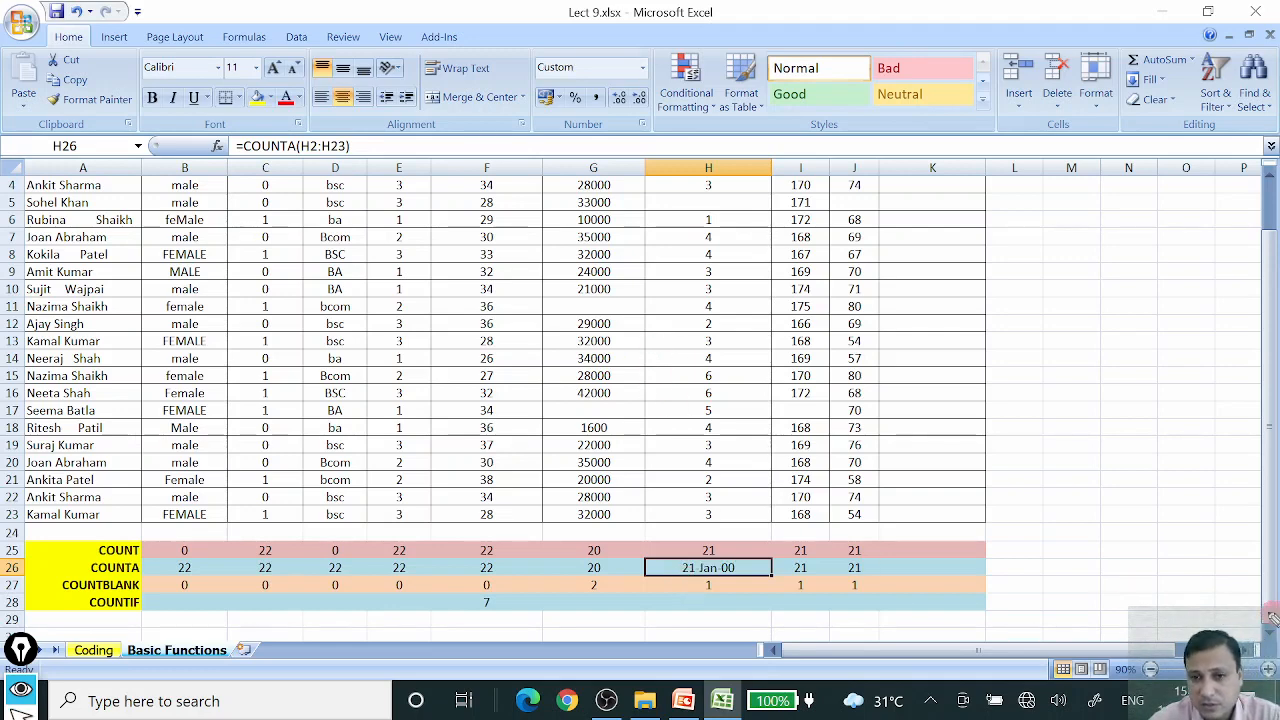
pyautogui.click(1174, 588)
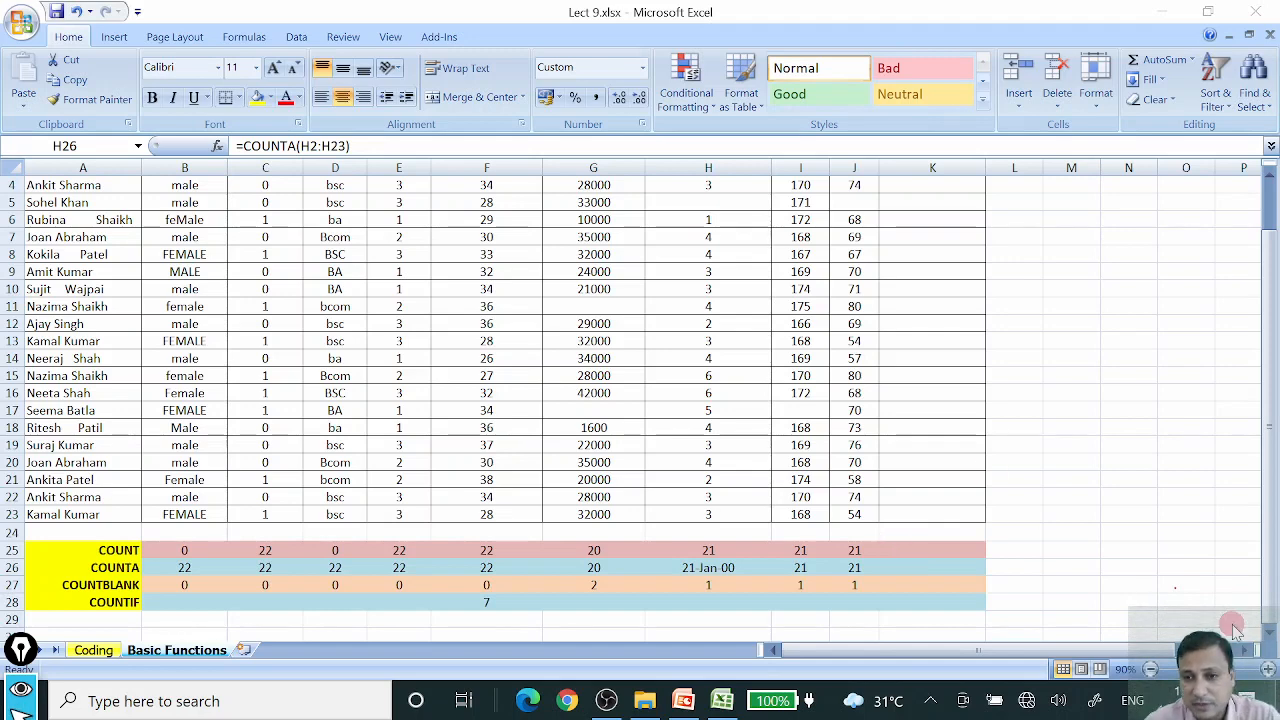
pyautogui.click(1100, 557)
# Replace the COUNTA formula in G26 with a reference to cell N18
pyautogui.click(578, 568)
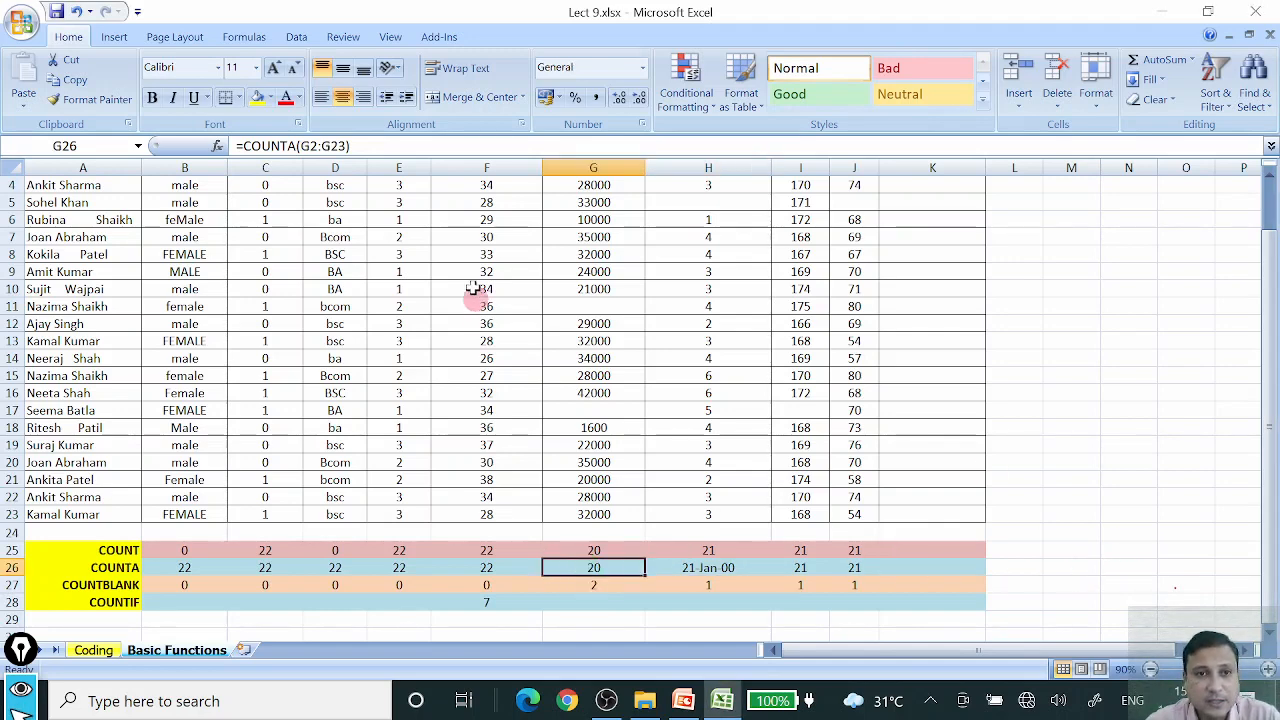
pyautogui.moveTo(352, 146); pyautogui.dragTo(236, 146)
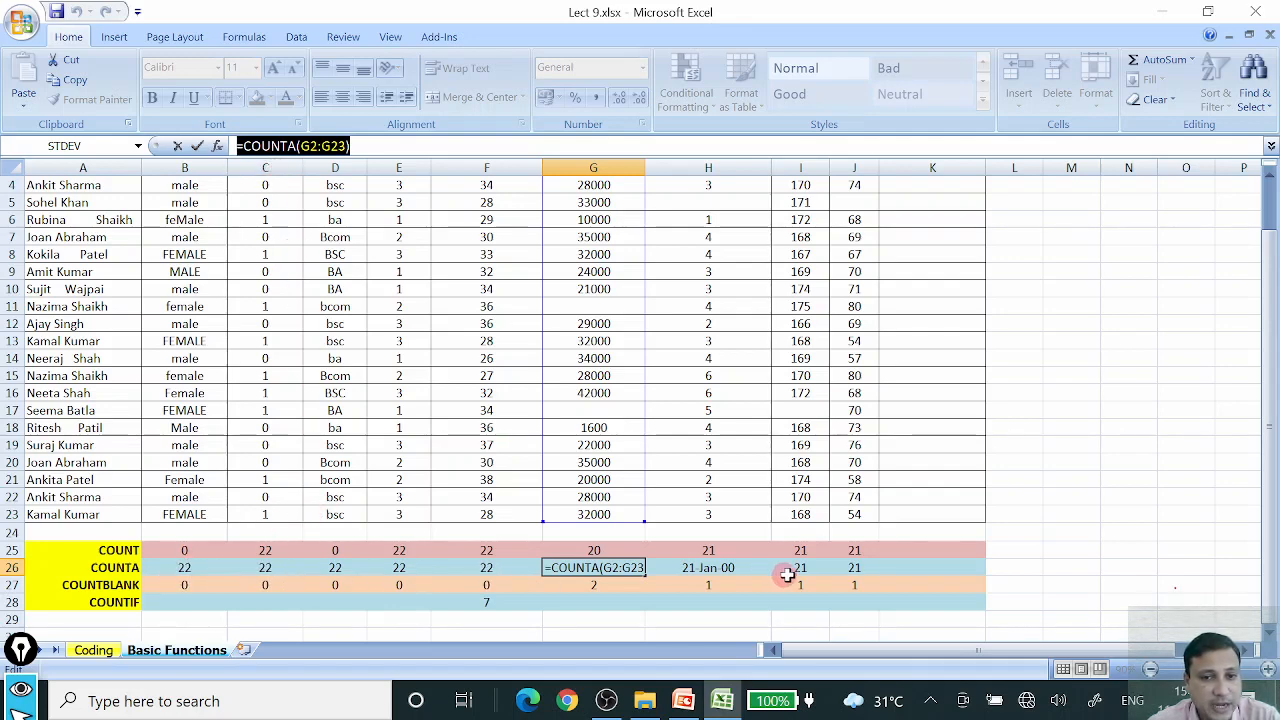
pyautogui.scroll(1, 593, 511)
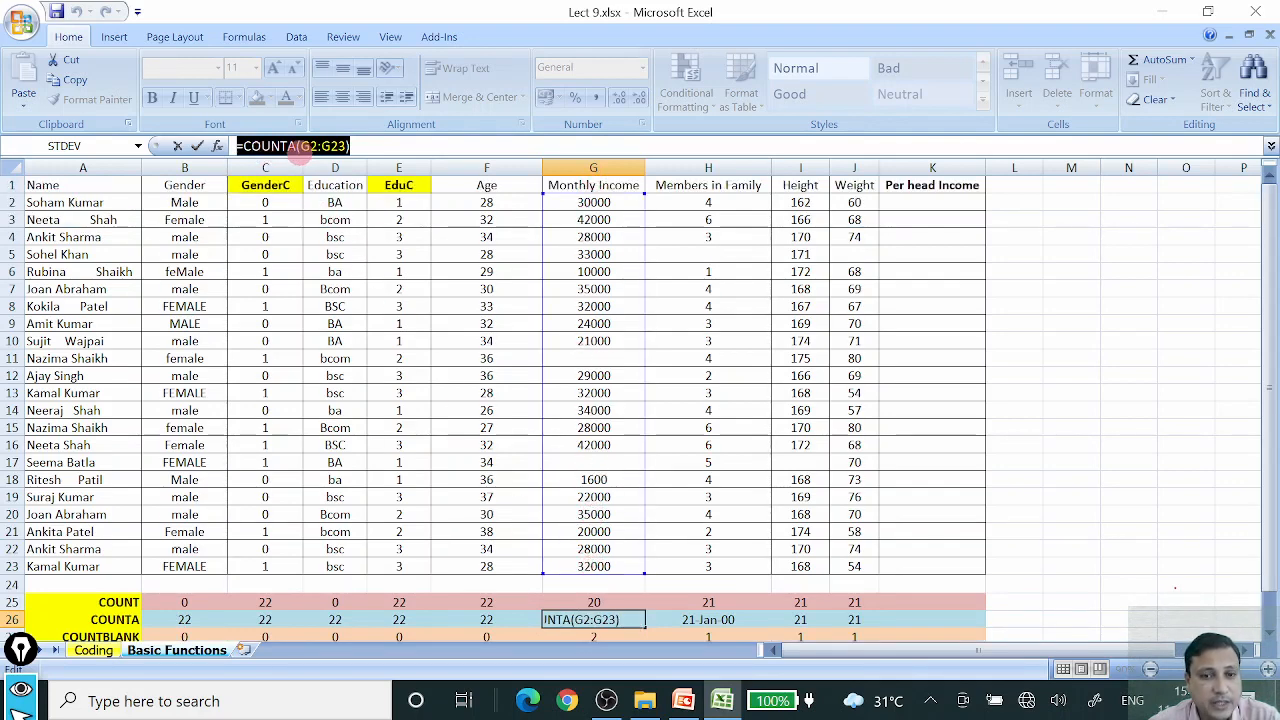
pyautogui.write('=')
pyautogui.click(1128, 476)
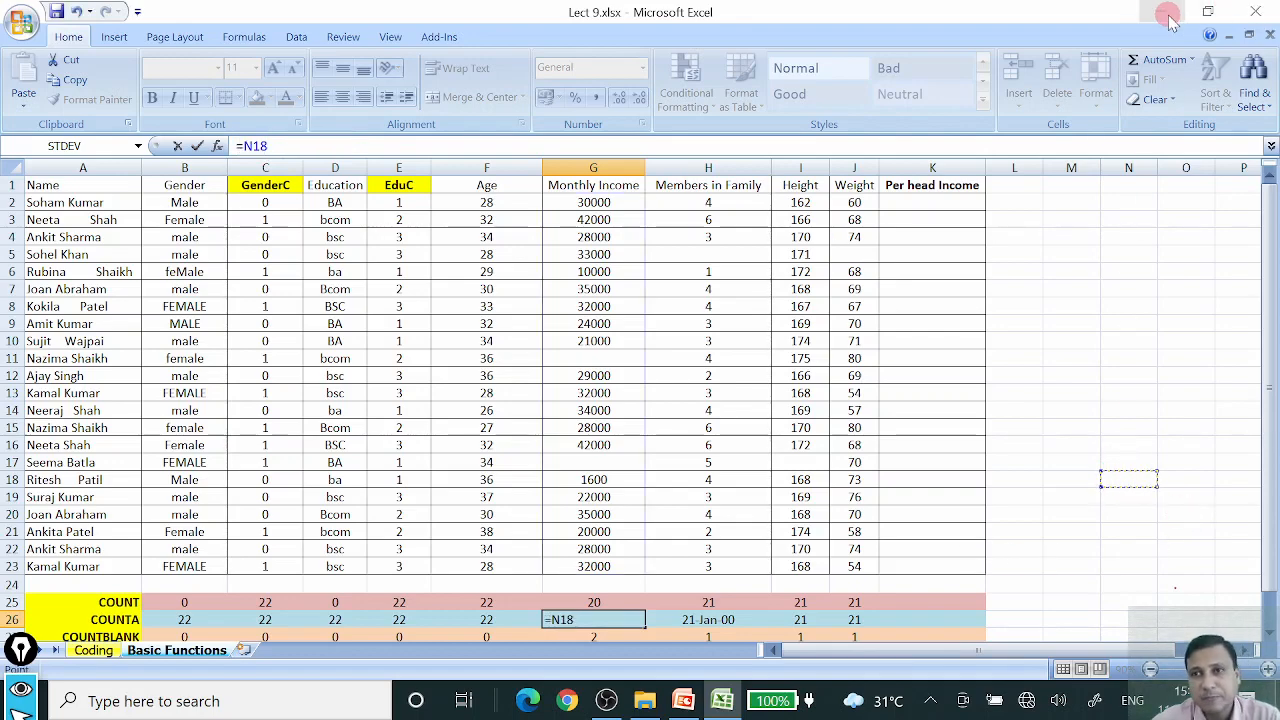
# Switch to the PowerPoint lecture and start the slide show at slide 47, "Less than, Greater than & Between"
pyautogui.click(1162, 12)
pyautogui.click(683, 700)
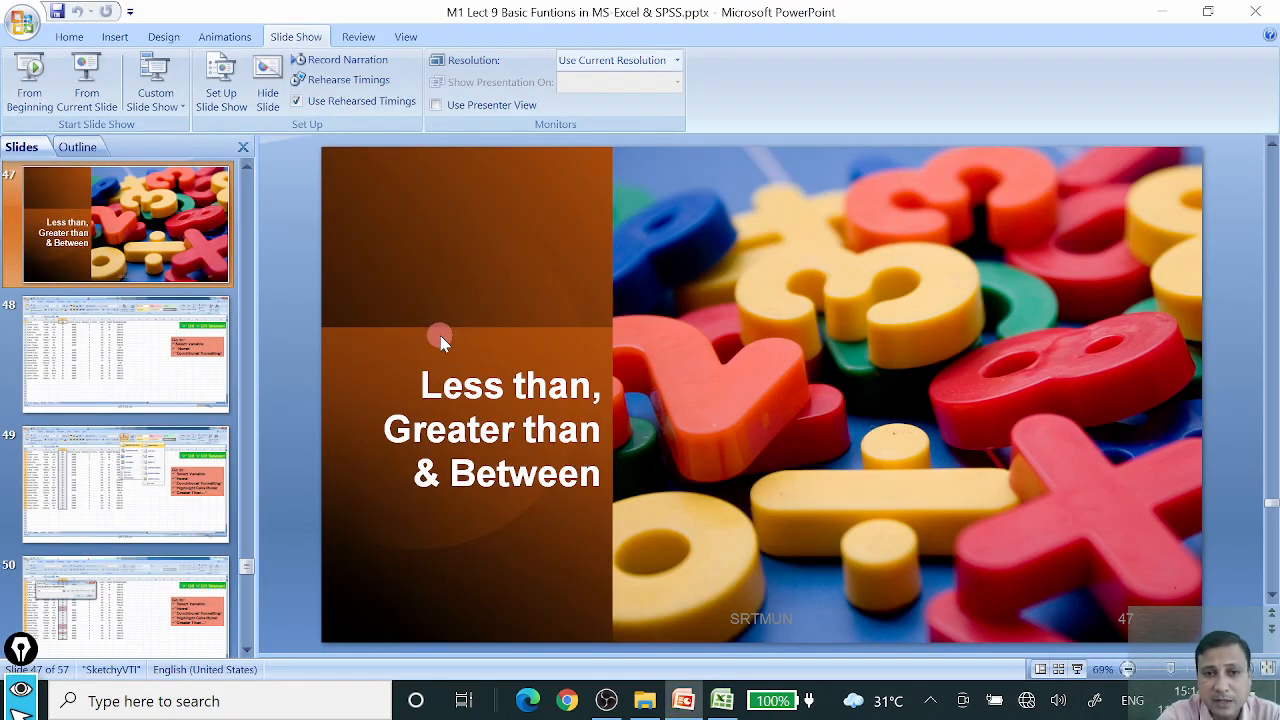
pyautogui.hotkey('shift', 'F5')
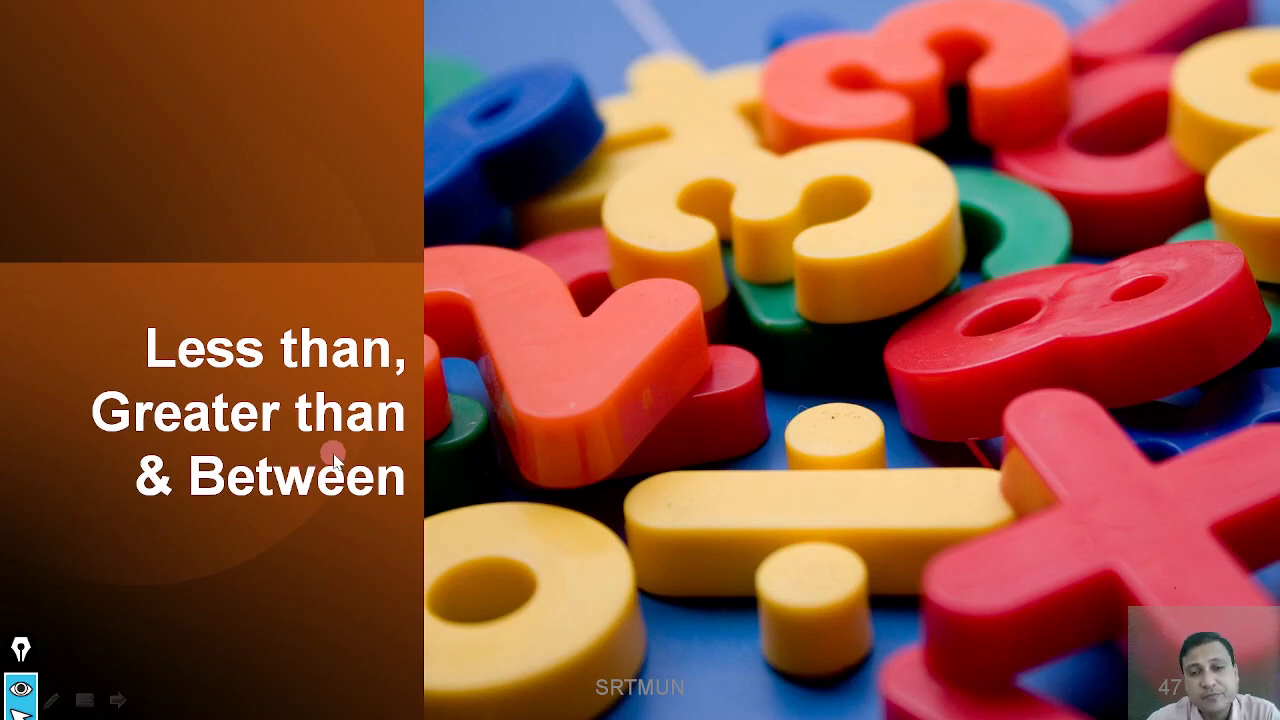
# Page through the slides on Greater Than highlighting with conditional formatting, up to the "Above Average or Below-Average" title slide
pyautogui.press('Right')
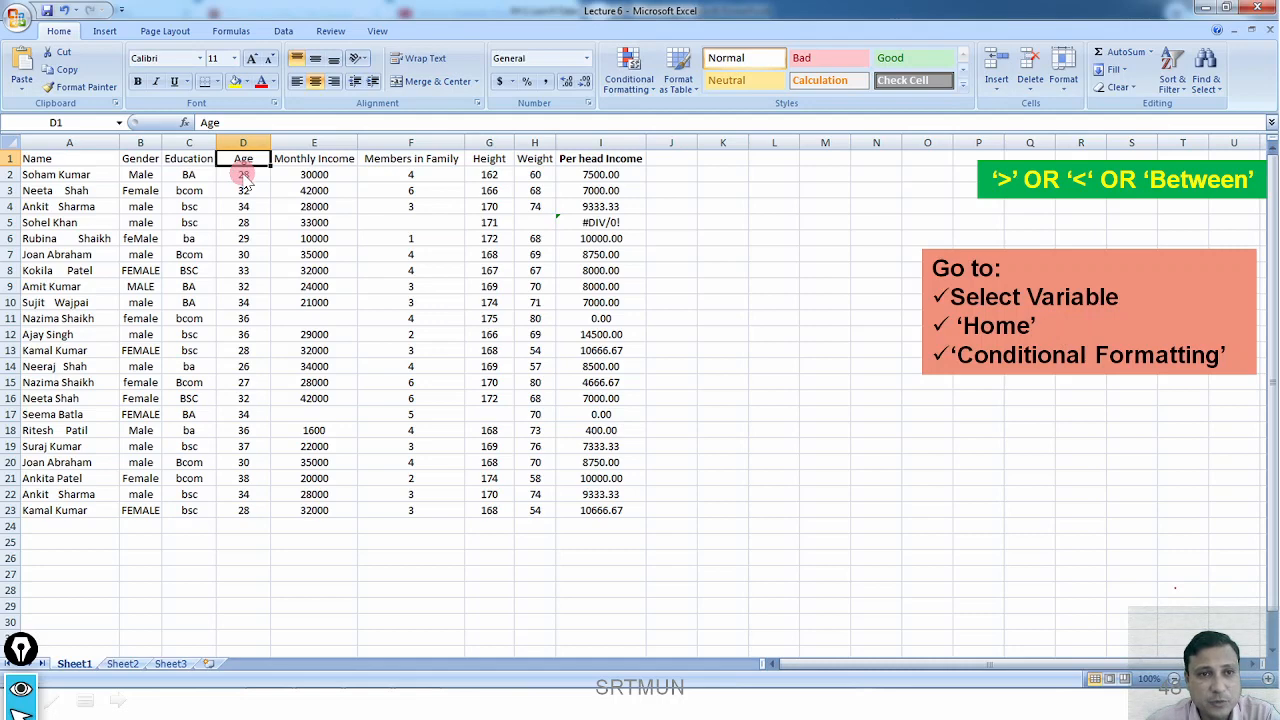
pyautogui.press('Right')
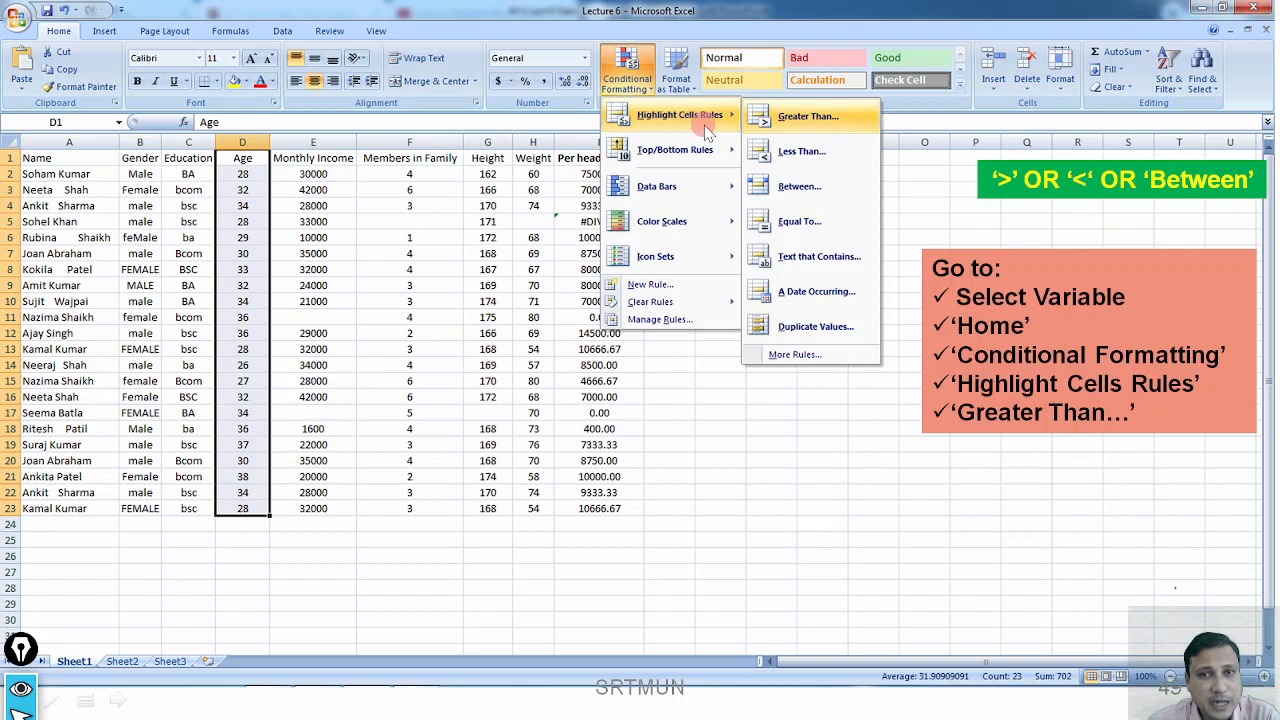
pyautogui.click(808, 117)
pyautogui.write('35')
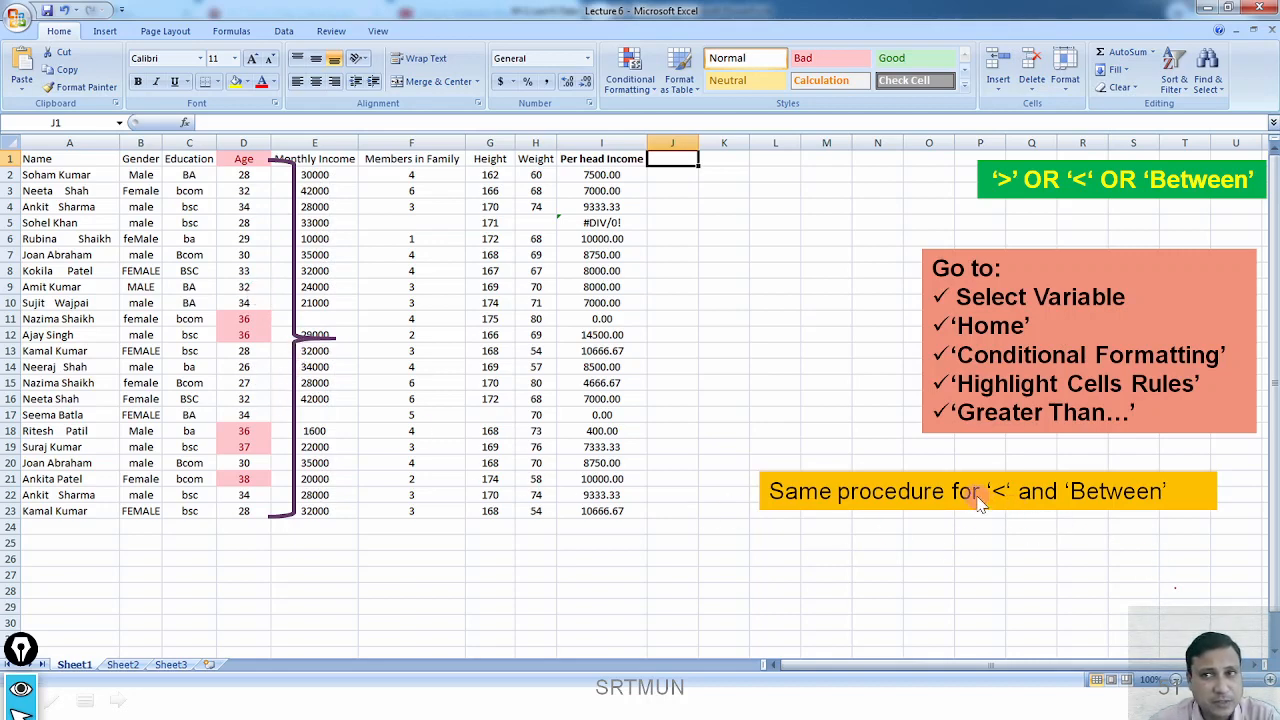
pyautogui.click(824, 453)
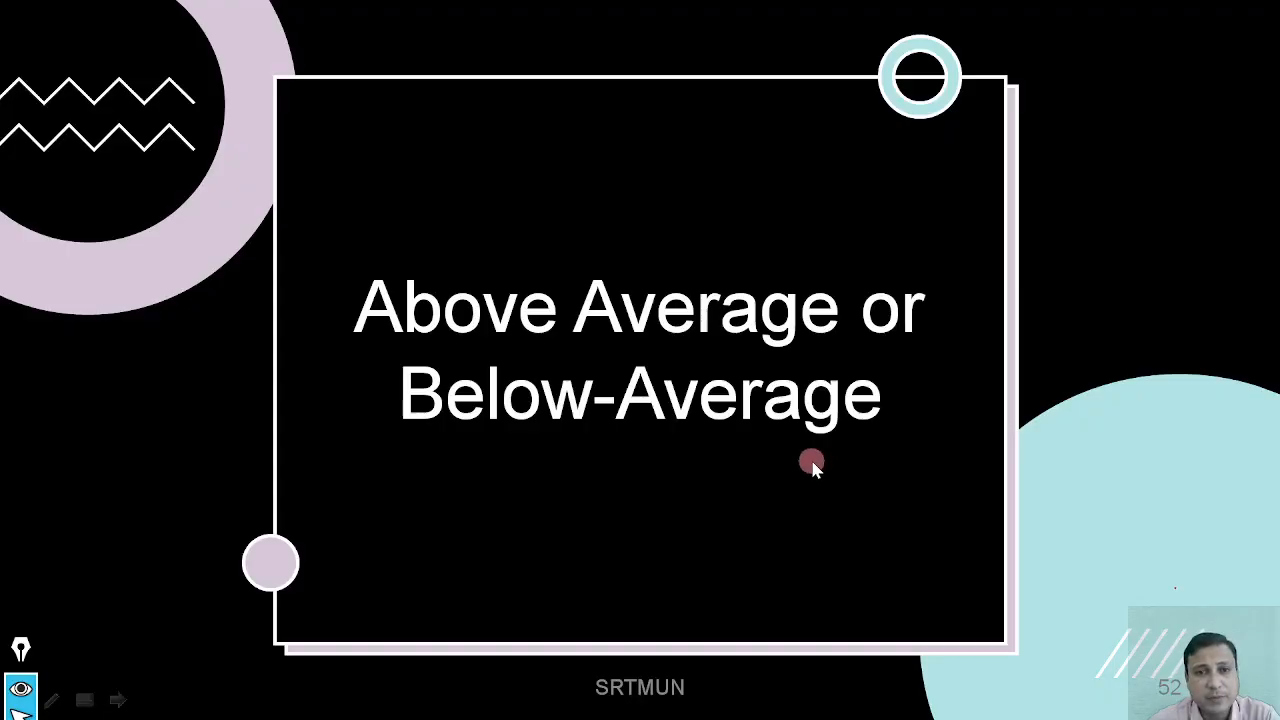
# End the slide show and switch back to the Lect 9.xlsx workbook in Excel
pyautogui.press('Escape')
pyautogui.click(1157, 12)
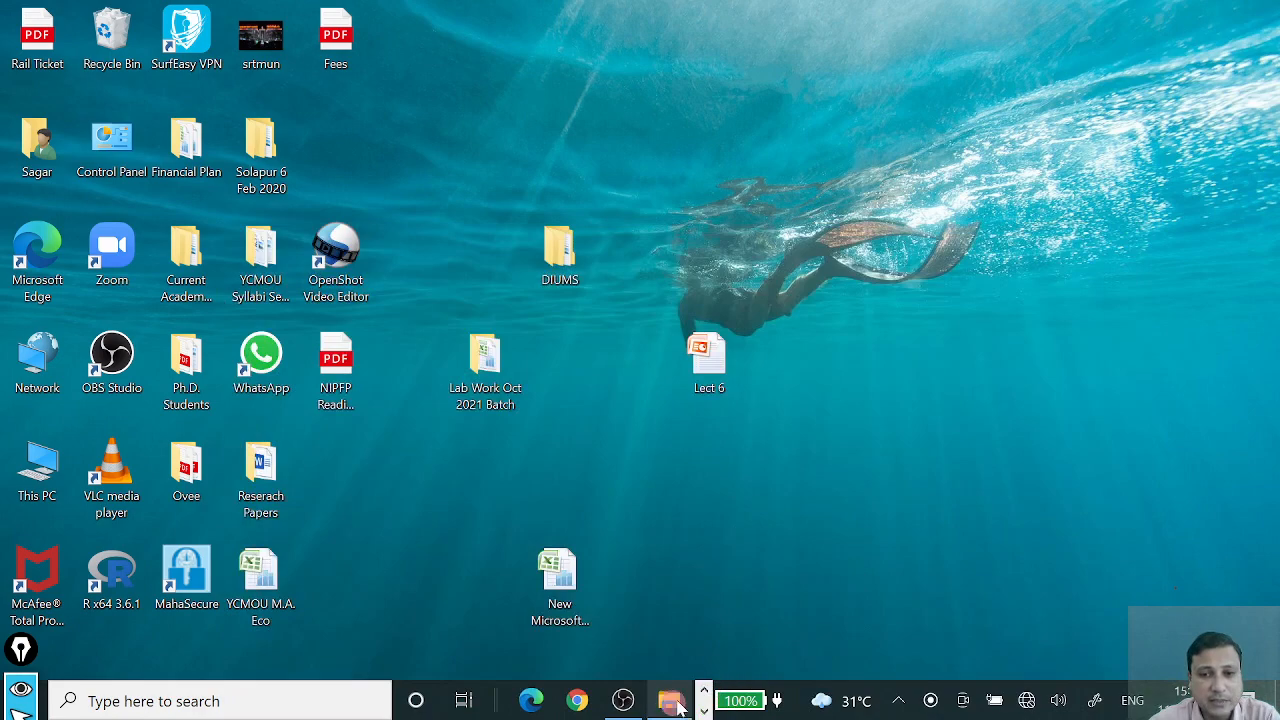
pyautogui.click(704, 711)
pyautogui.click(597, 706)
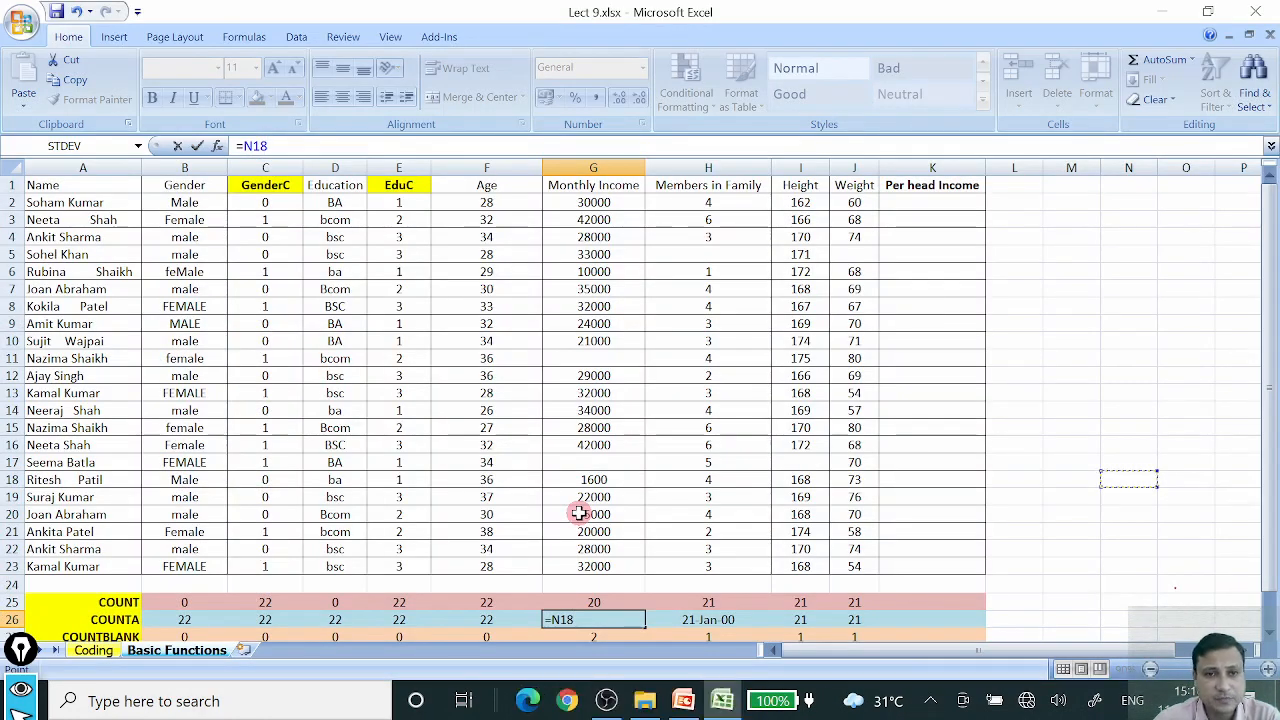
pyautogui.click(488, 237)
pyautogui.click(1090, 288)
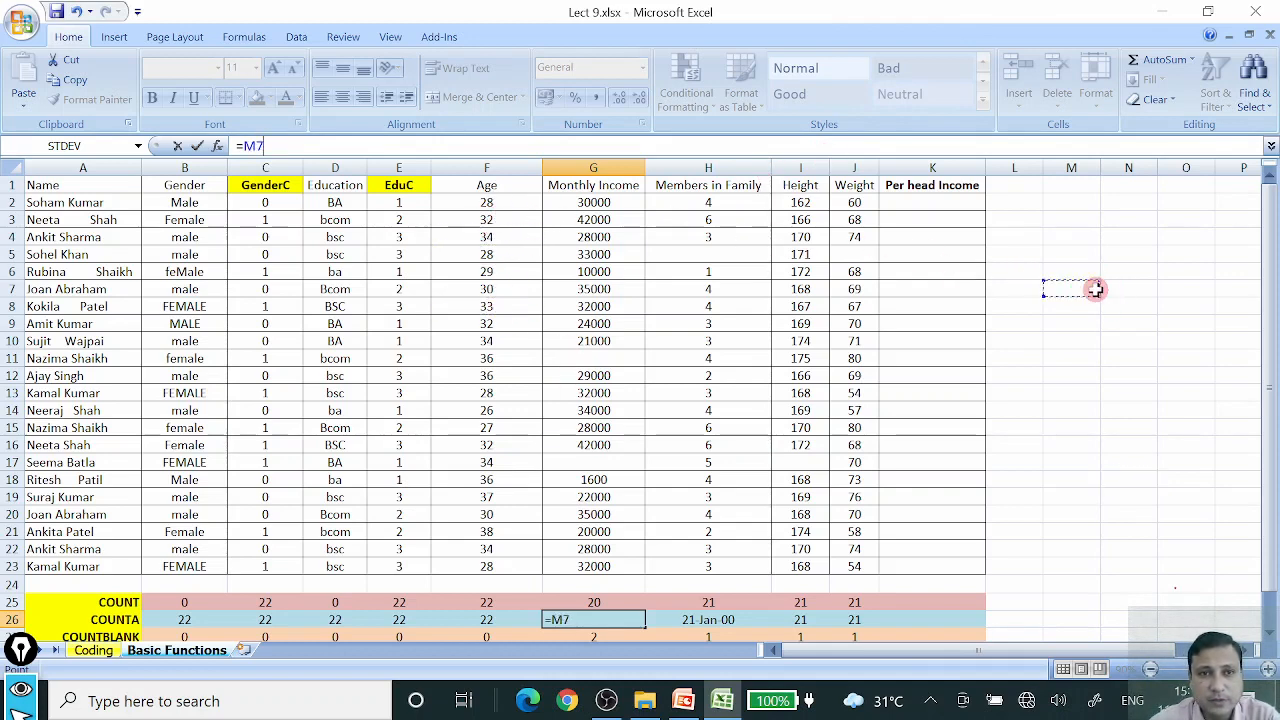
pyautogui.click(1113, 292)
pyautogui.press('Left')
pyautogui.press('Right')
pyautogui.press('Left')
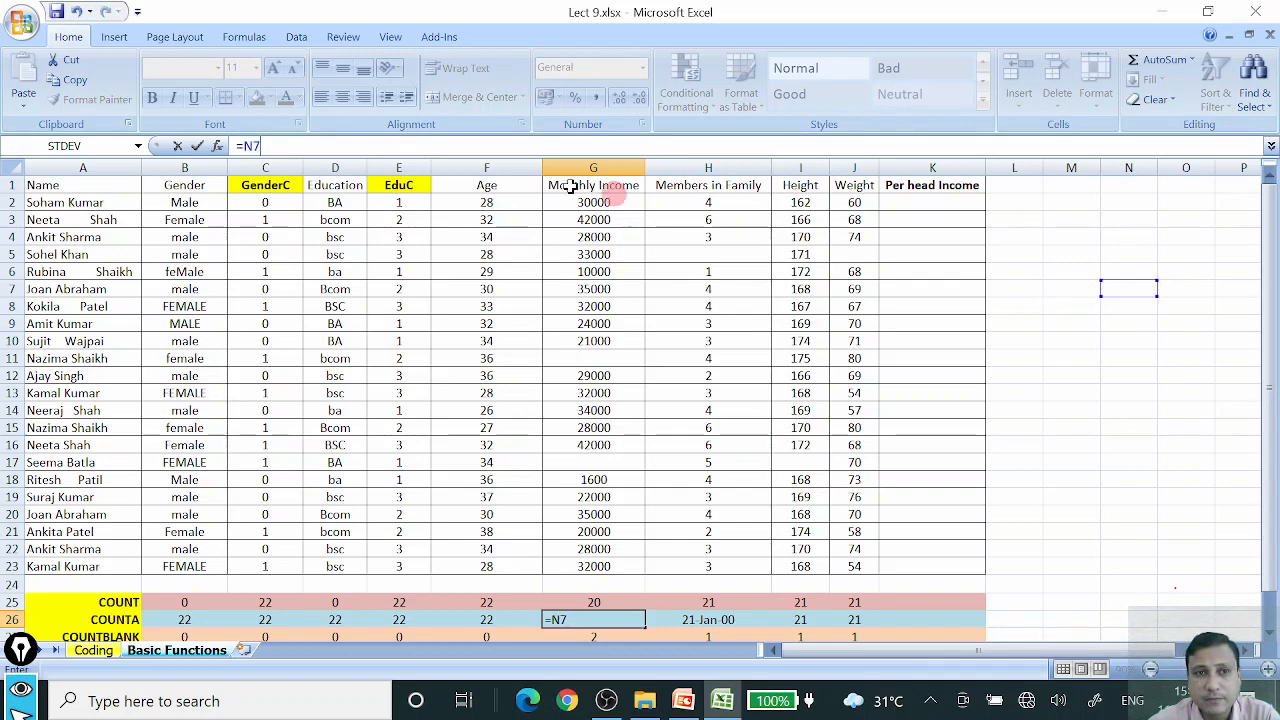
# Remove the stray cell reference from the unfinished formula in G26 and leave the cell empty
pyautogui.click(277, 144)
pyautogui.press('BackSpace')
pyautogui.press('BackSpace')
pyautogui.write('N')
pyautogui.press('Escape')
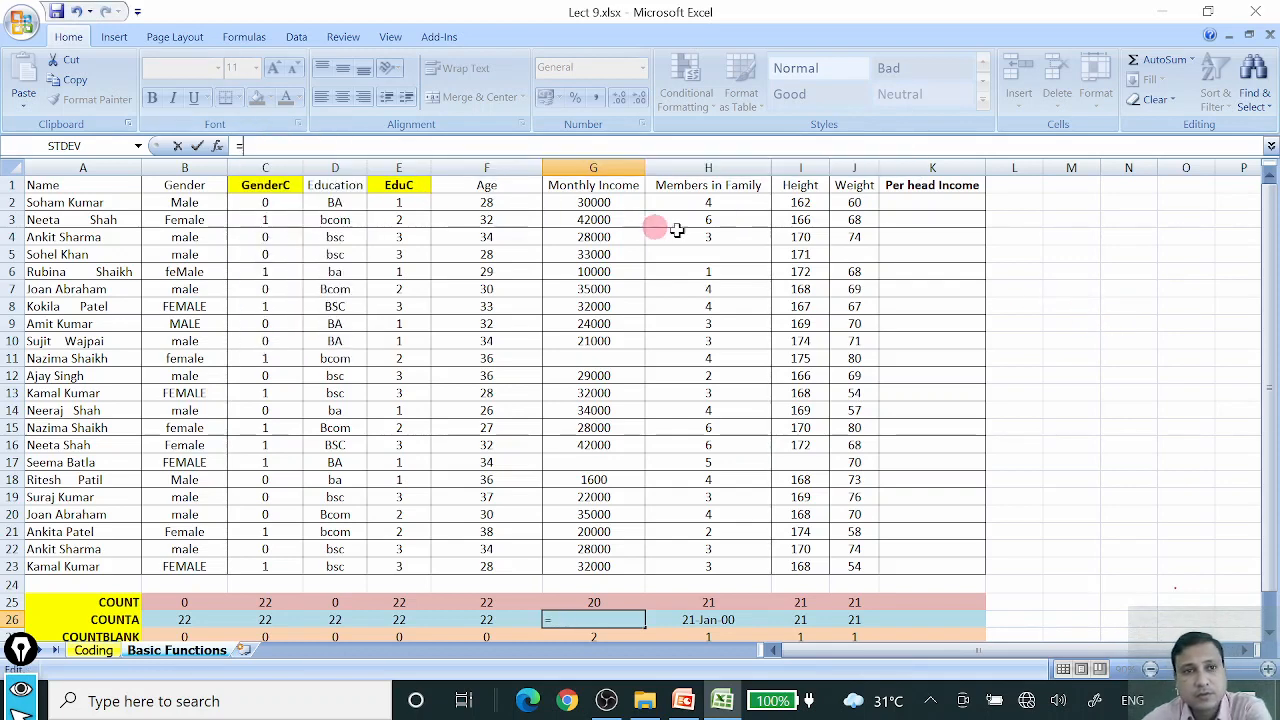
pyautogui.click(1071, 288)
# Highlight the ages in F2:F23 greater than 35 with a conditional formatting rule using Light Red Fill with Dark Red Text
pyautogui.moveTo(486, 203); pyautogui.dragTo(509, 553)
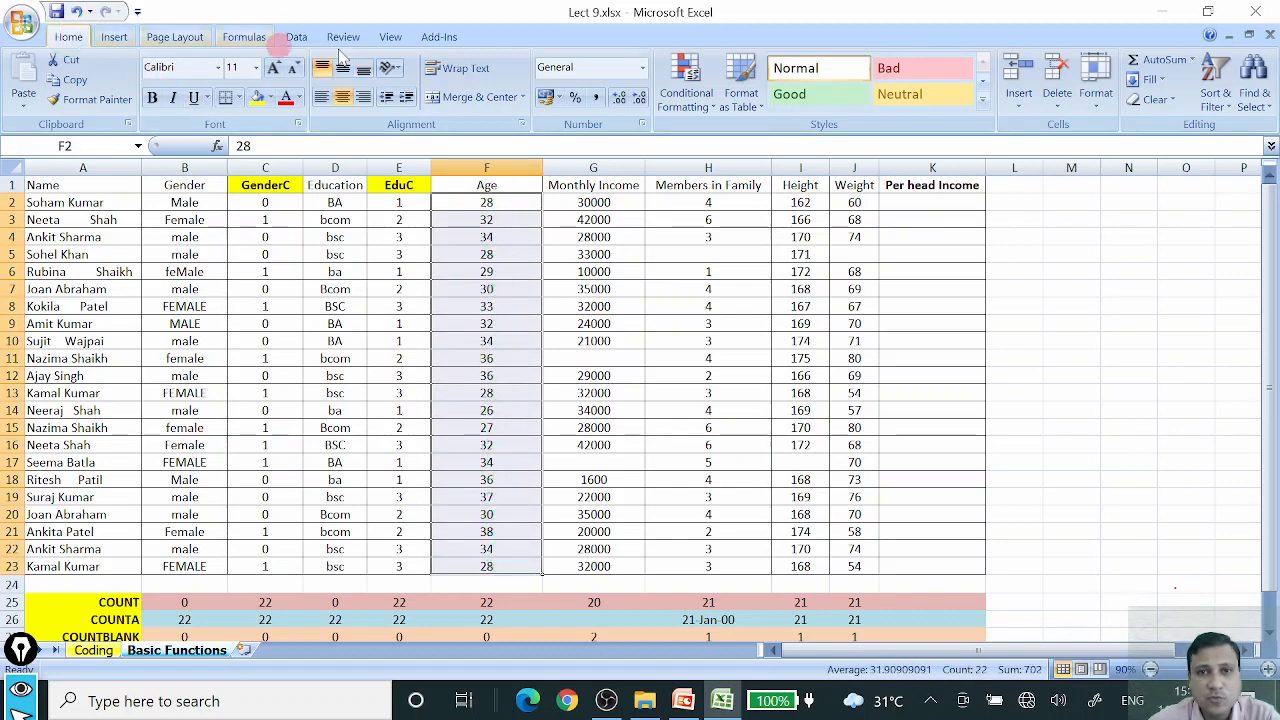
pyautogui.click(710, 111)
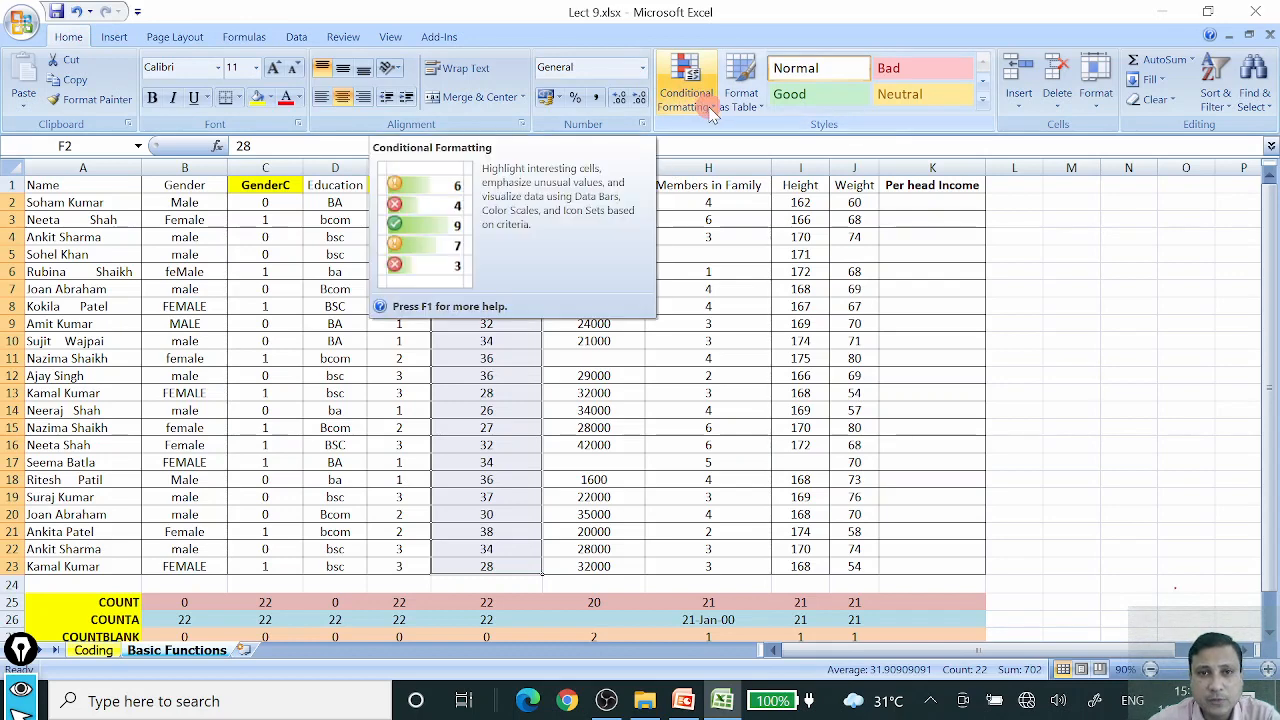
pyautogui.click(710, 111)
pyautogui.moveTo(672, 150)
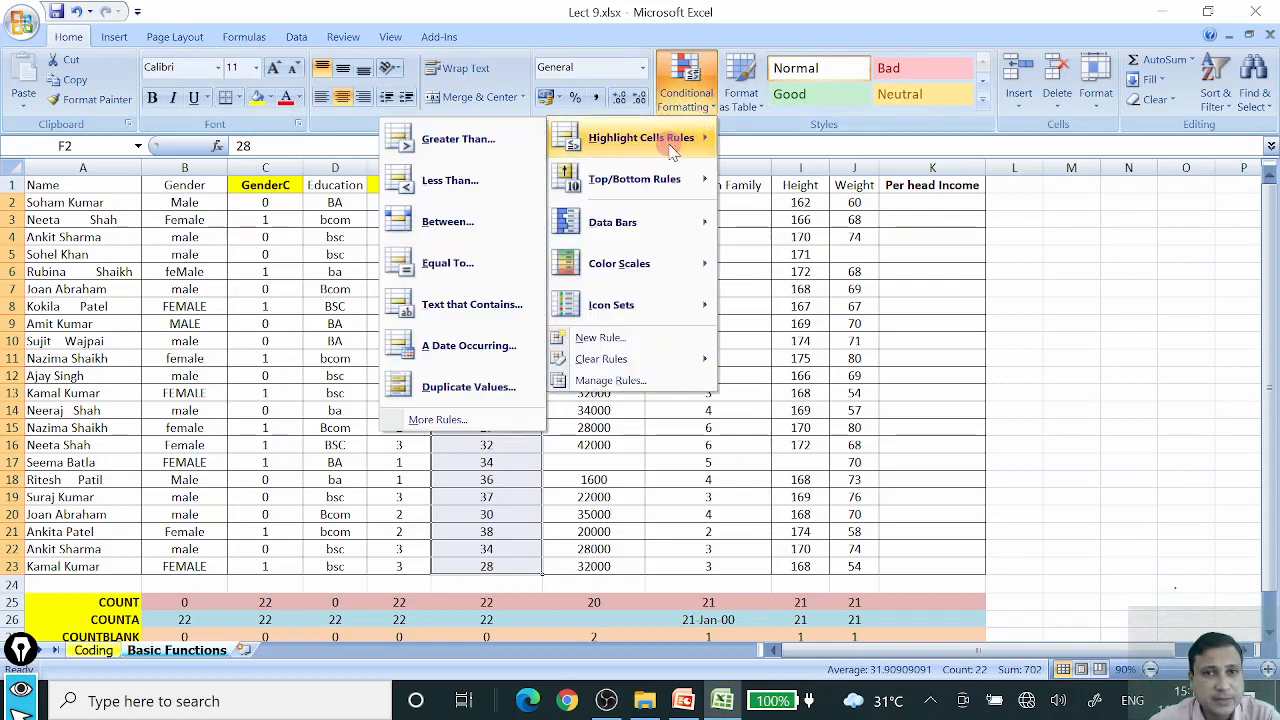
pyautogui.click(458, 146)
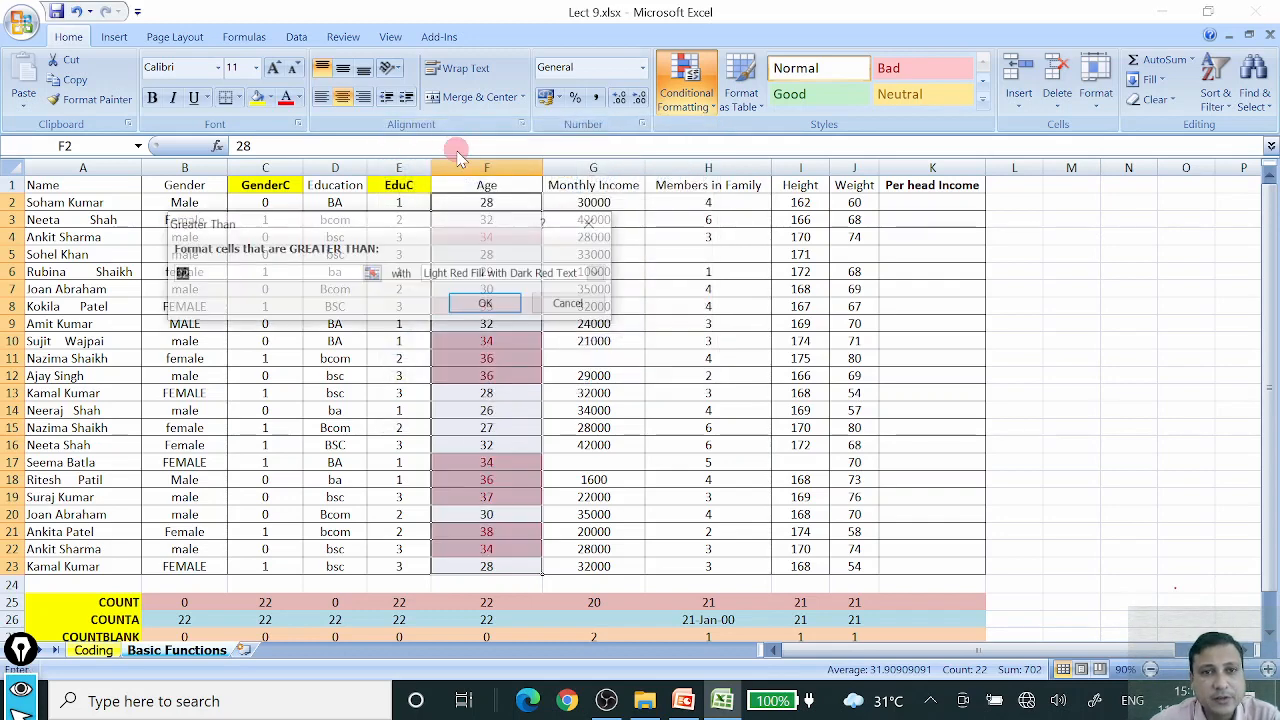
pyautogui.moveTo(212, 273); pyautogui.dragTo(172, 280)
pyautogui.write('35')
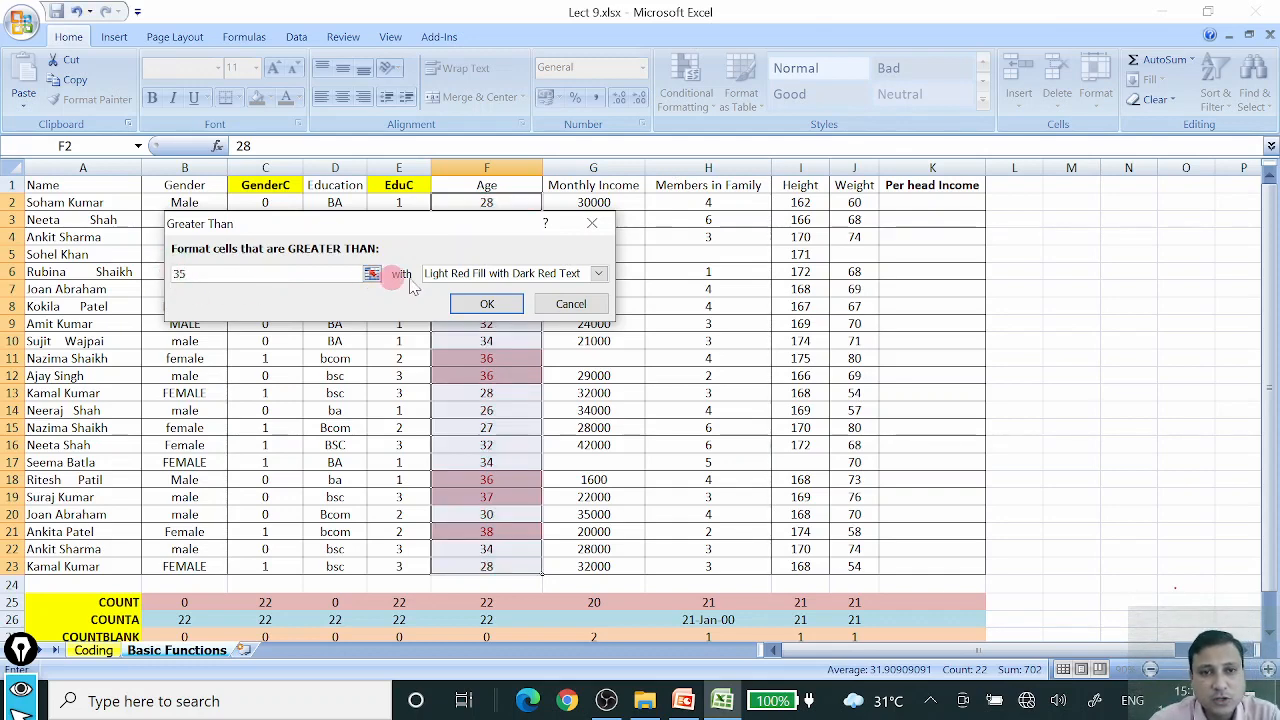
pyautogui.click(599, 275)
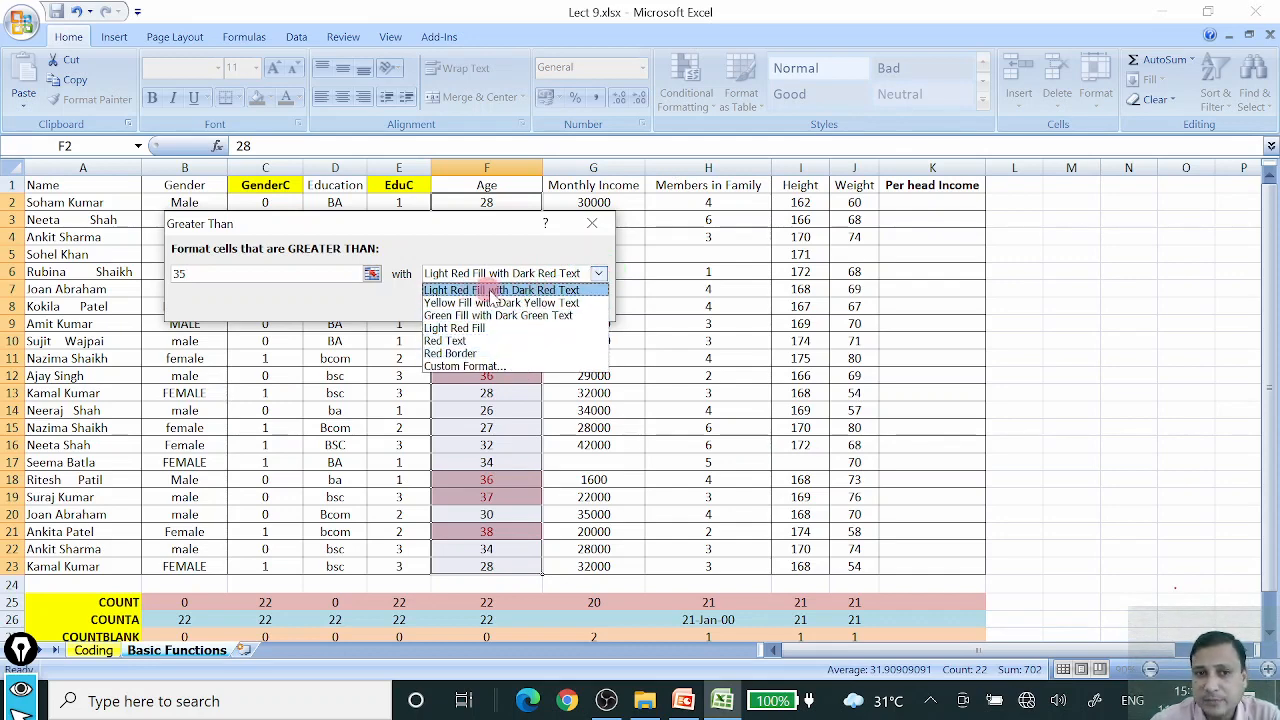
pyautogui.click(546, 291)
pyautogui.click(493, 304)
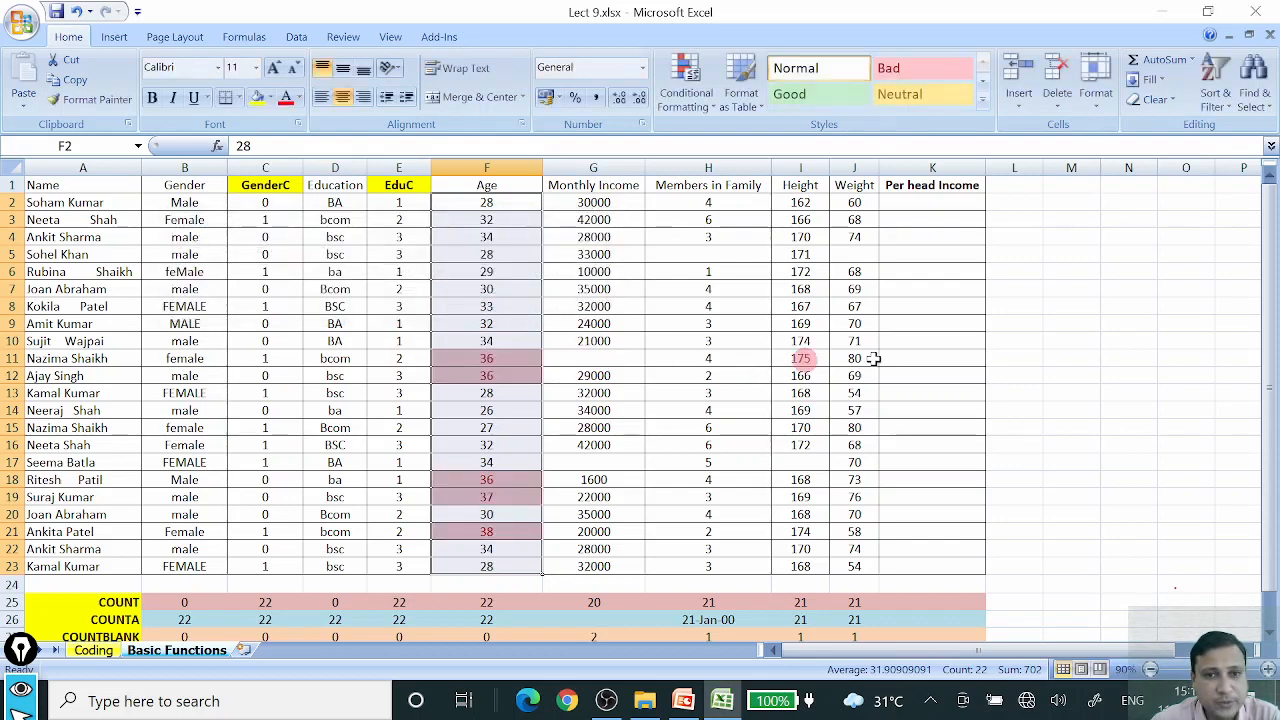
pyautogui.click(1082, 358)
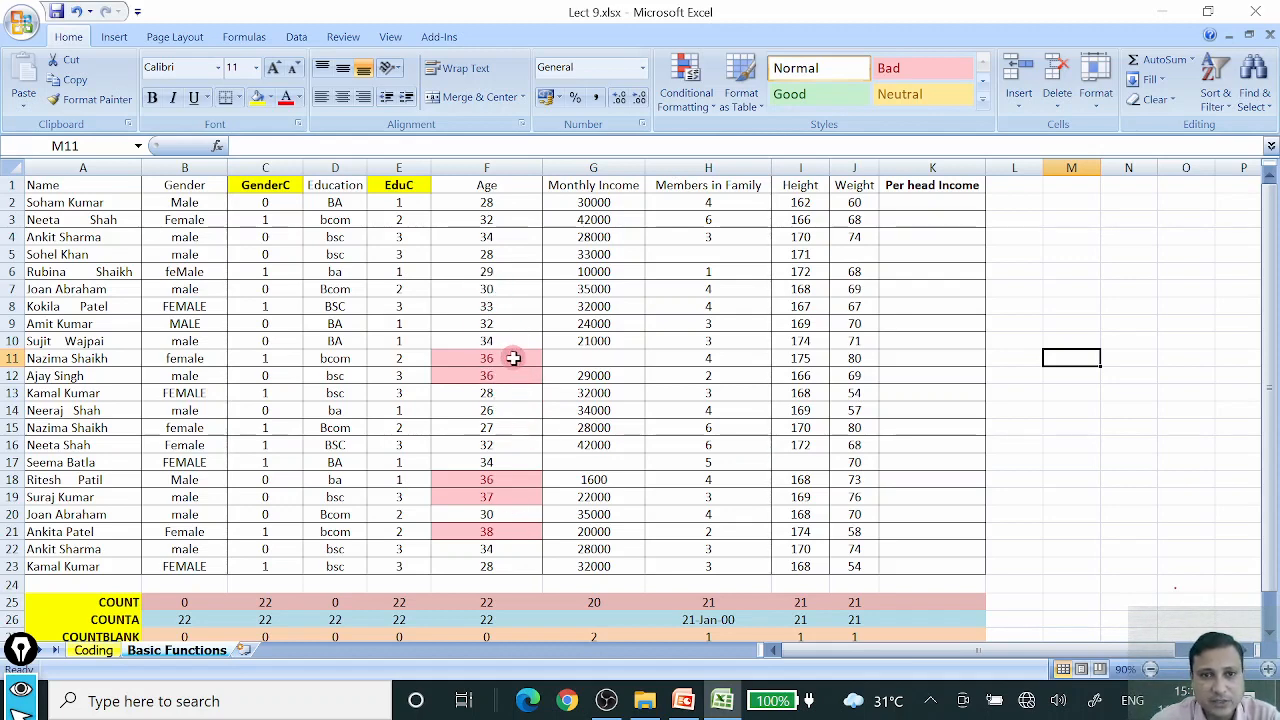
# Clear the conditional formatting rules from the Age entries F2:F23
pyautogui.moveTo(486, 202); pyautogui.dragTo(520, 564)
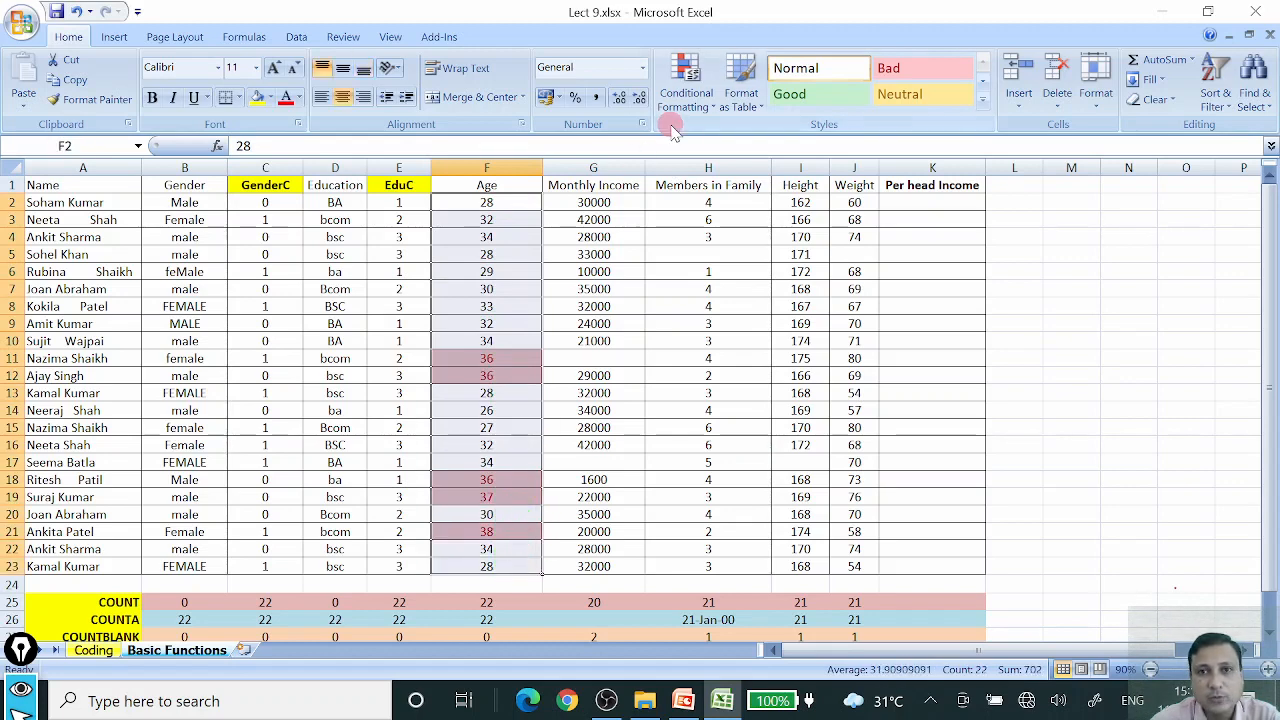
pyautogui.click(704, 114)
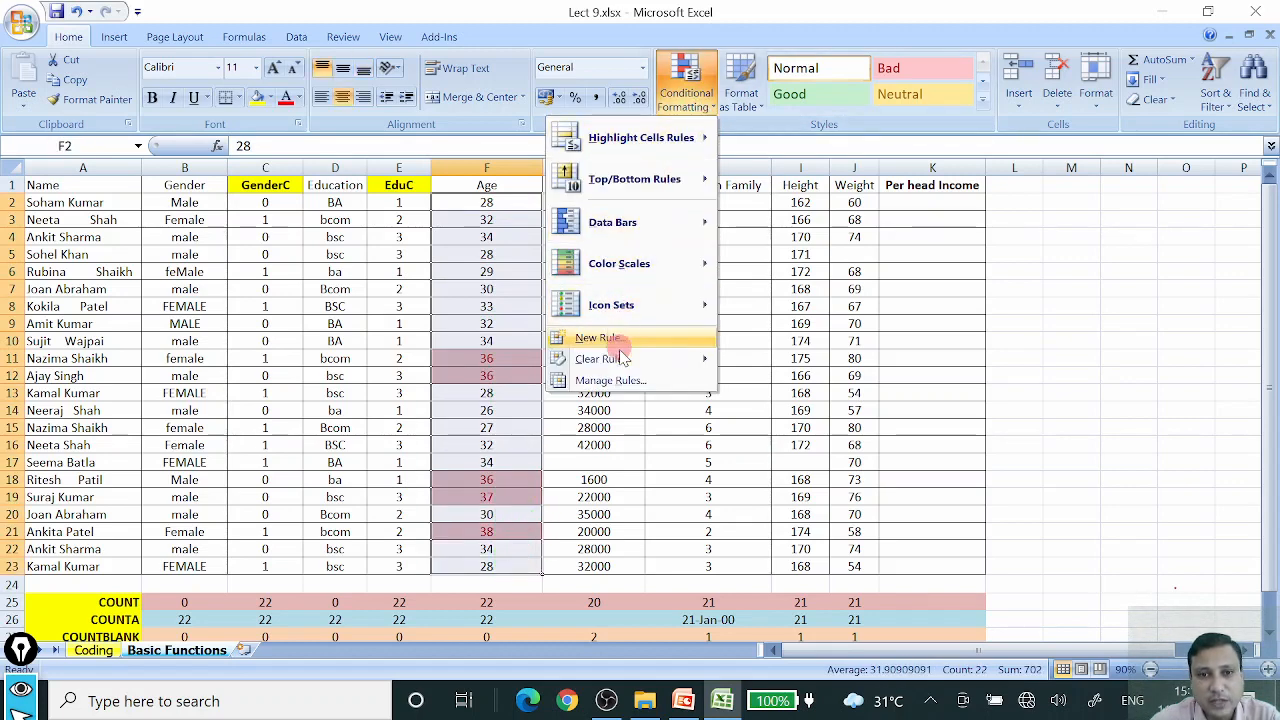
pyautogui.moveTo(622, 364)
pyautogui.click(500, 381)
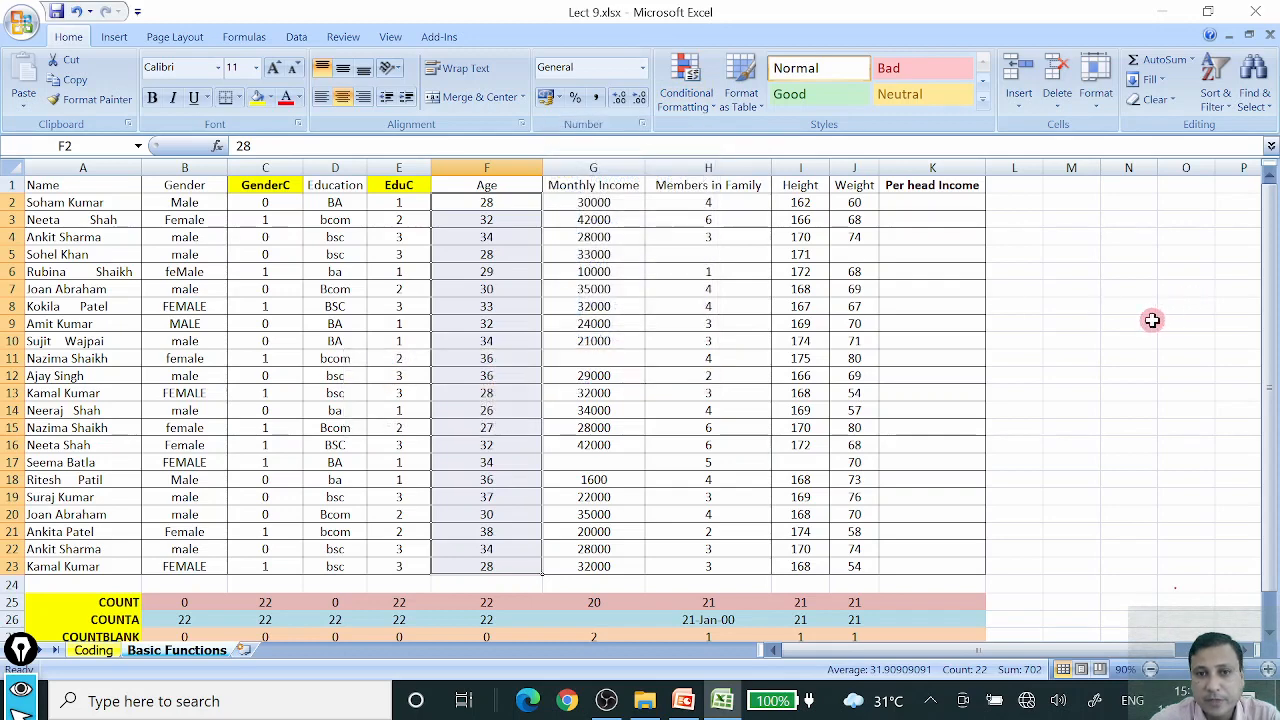
pyautogui.click(1140, 322)
# Highlight the ages in F2:F23 between 25 and 30 with a conditional formatting rule using Light Red Fill with Dark Red Text
pyautogui.moveTo(511, 206); pyautogui.dragTo(486, 566)
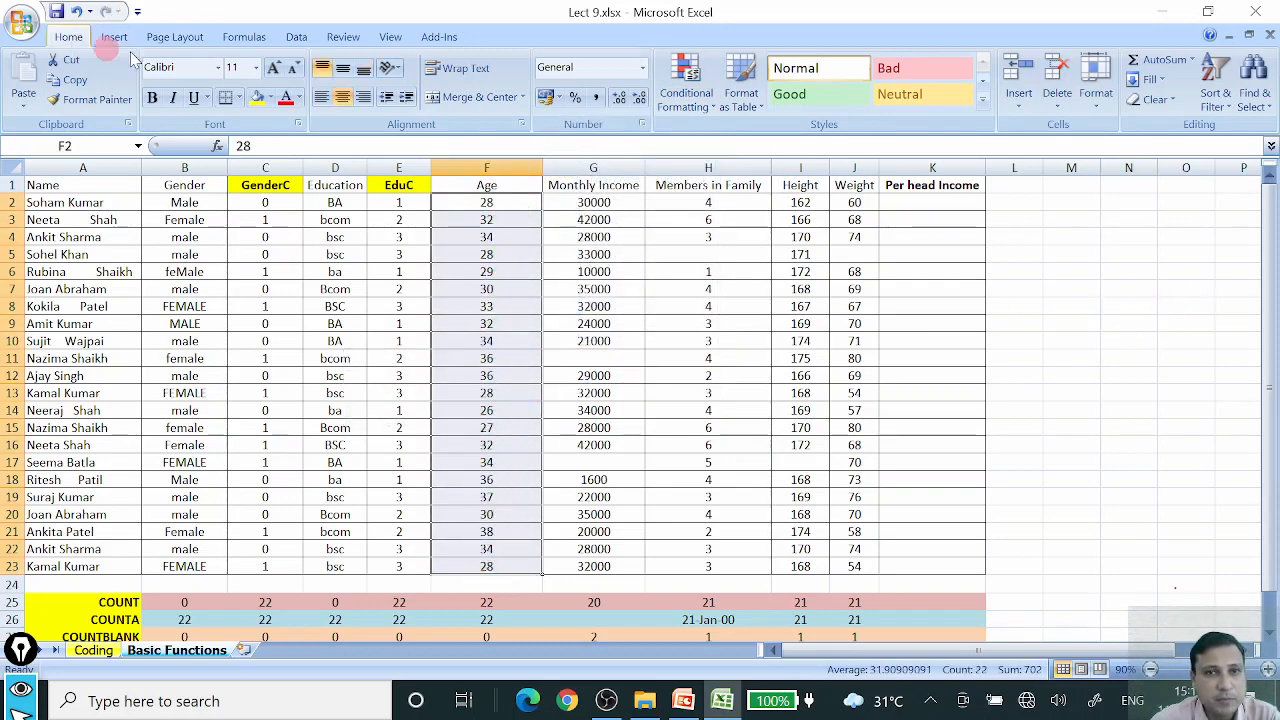
pyautogui.click(705, 110)
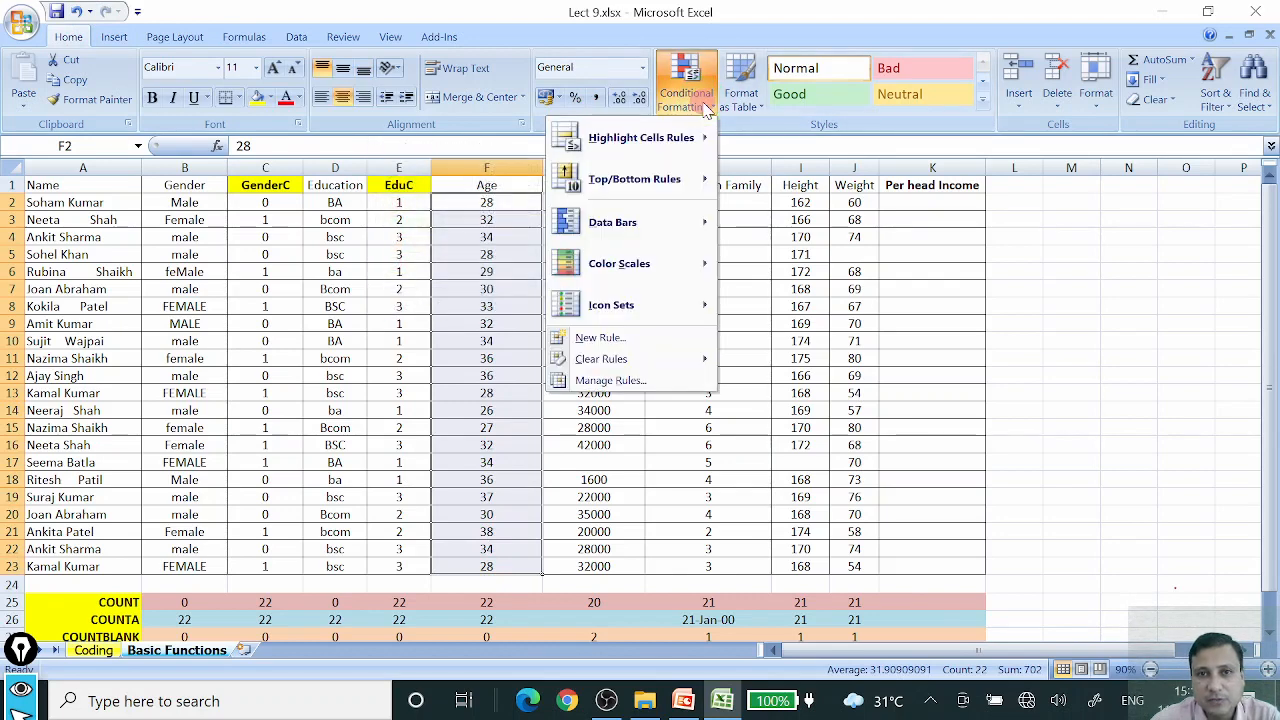
pyautogui.moveTo(670, 152)
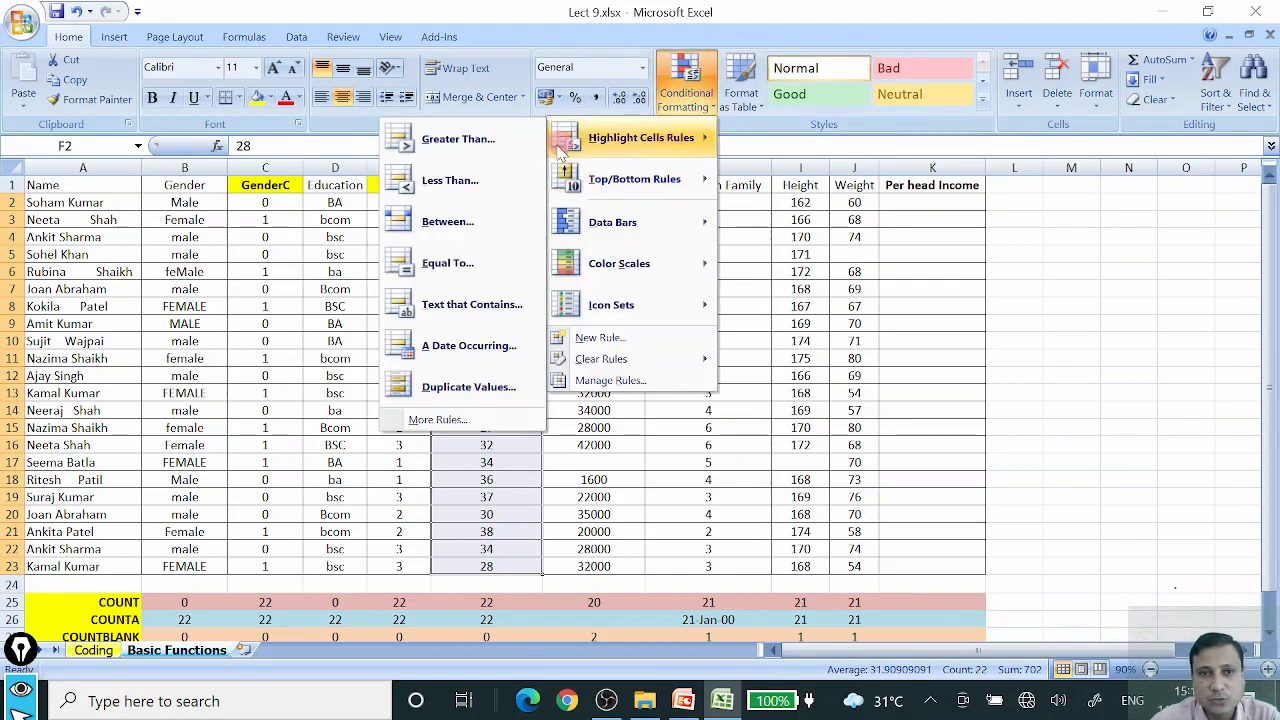
pyautogui.click(450, 224)
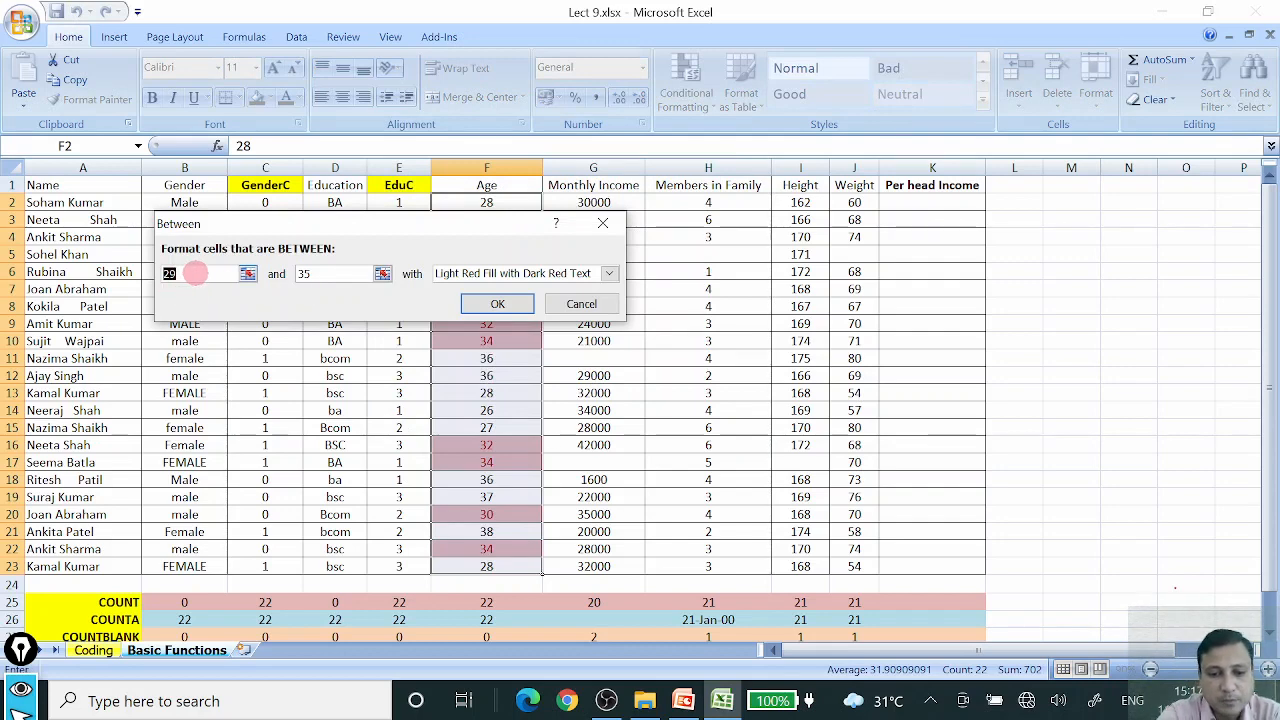
pyautogui.write('25')
pyautogui.click(318, 273)
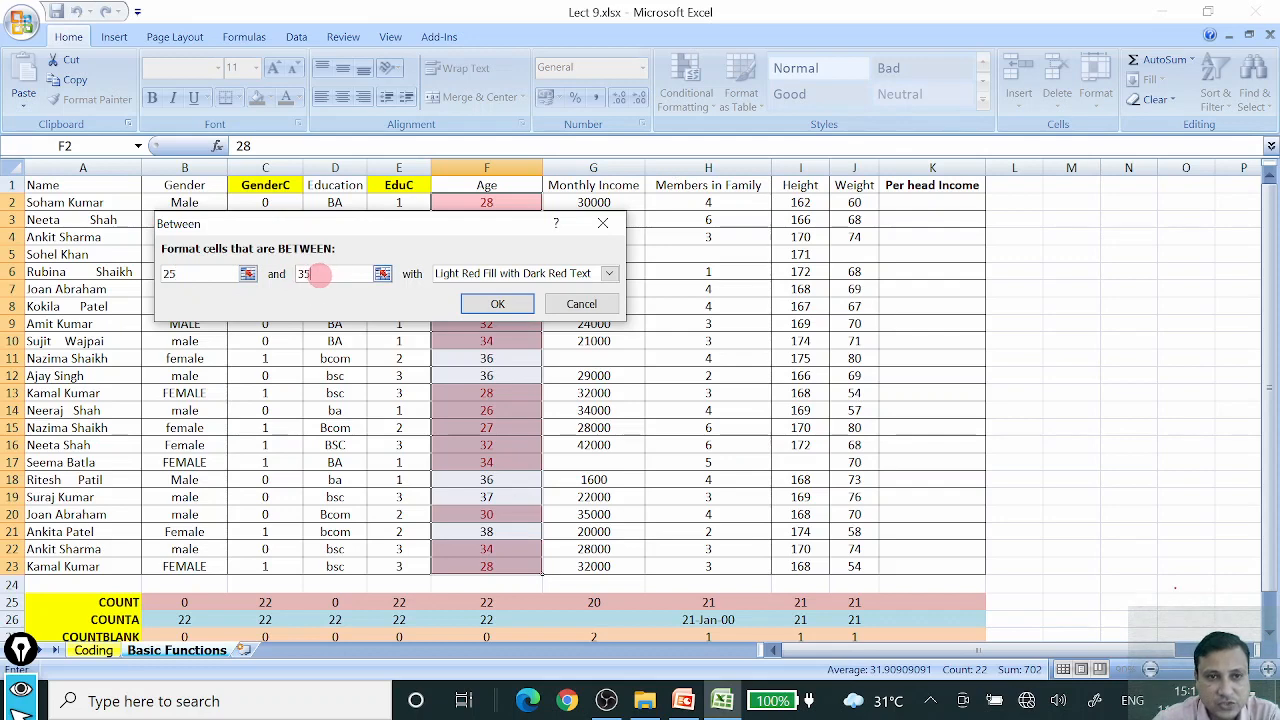
pyautogui.press('BackSpace')
pyautogui.write('0')
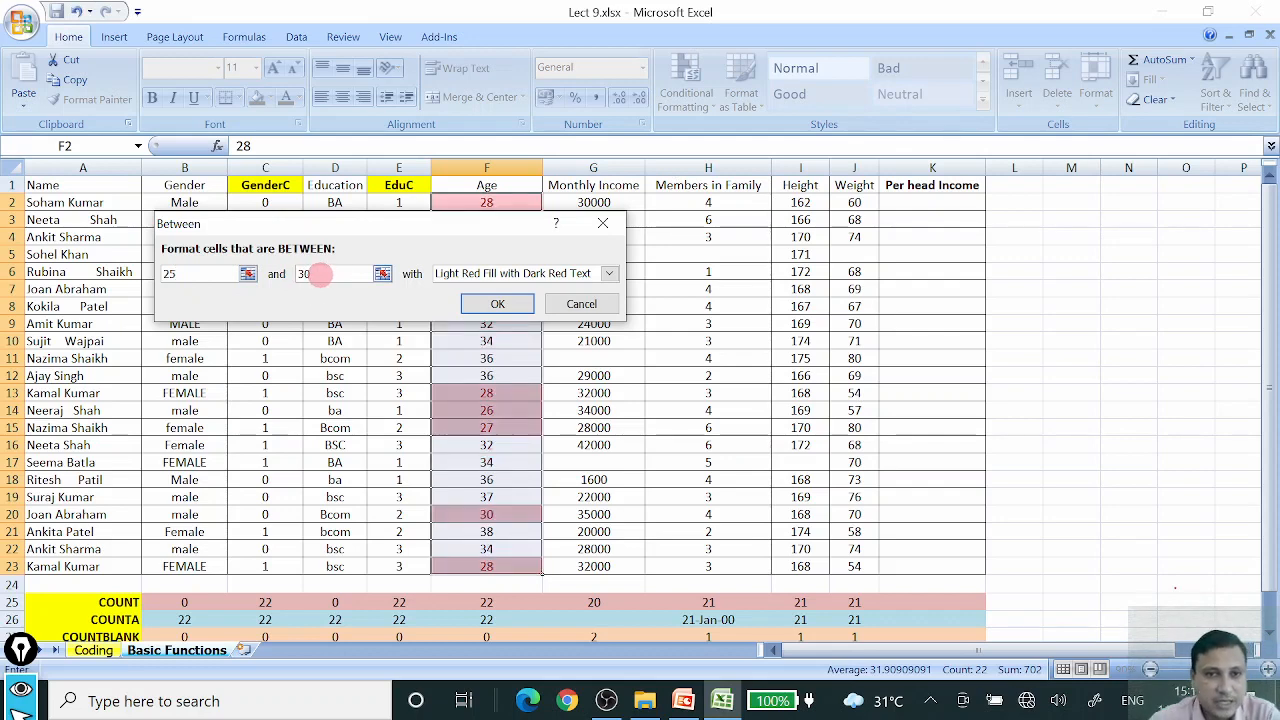
pyautogui.click(514, 307)
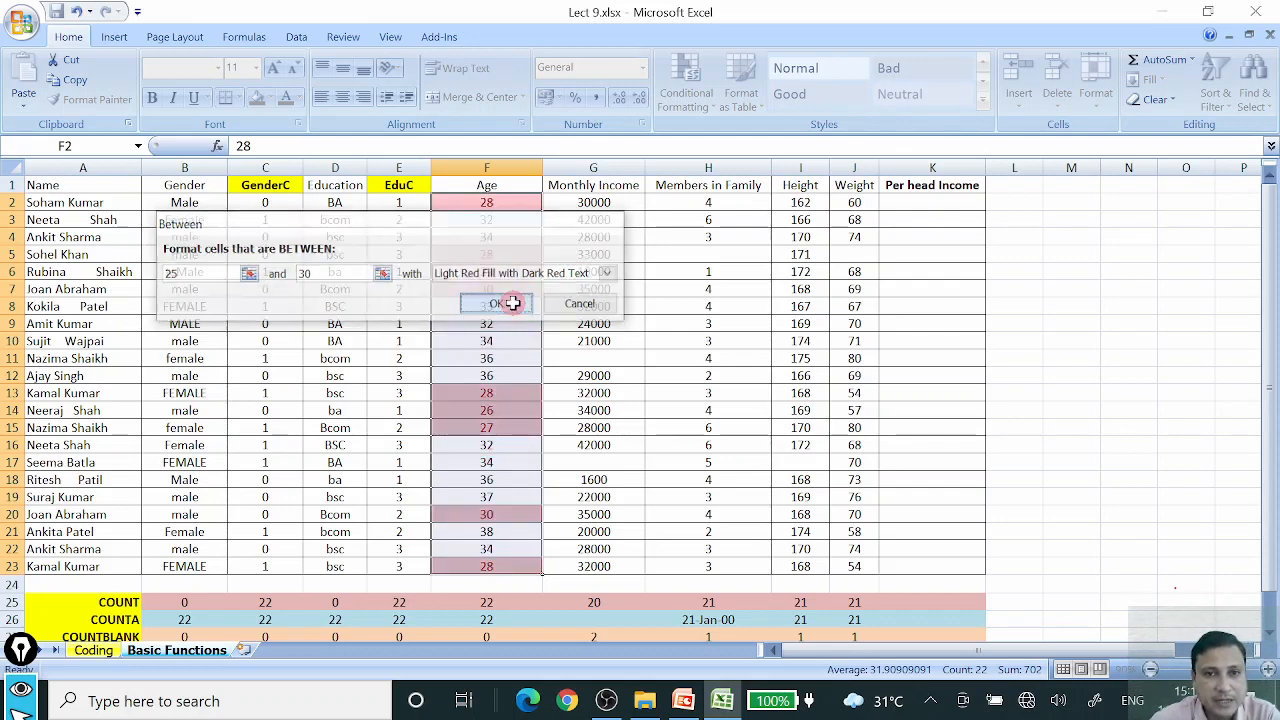
pyautogui.click(1030, 308)
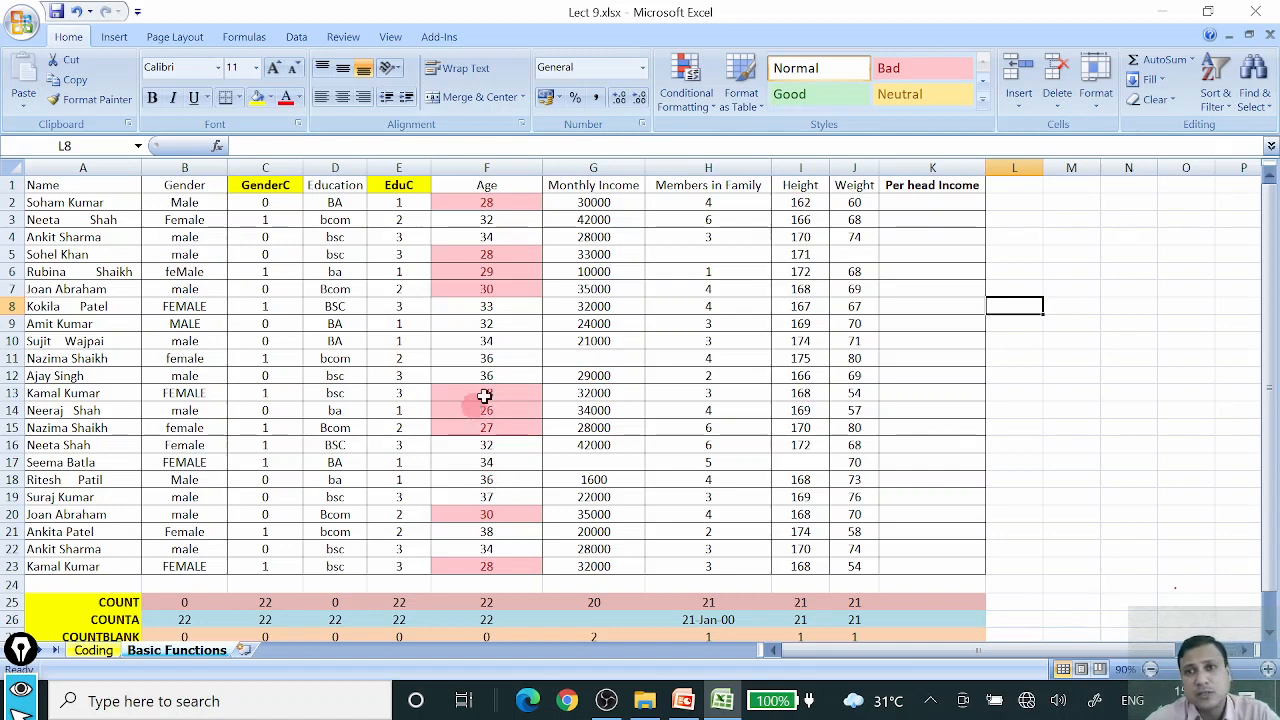
# Switch to the PowerPoint presentation and run the slide show from the "Above Average or Below-Average" slide through its Above Average instructions
pyautogui.click(1165, 14)
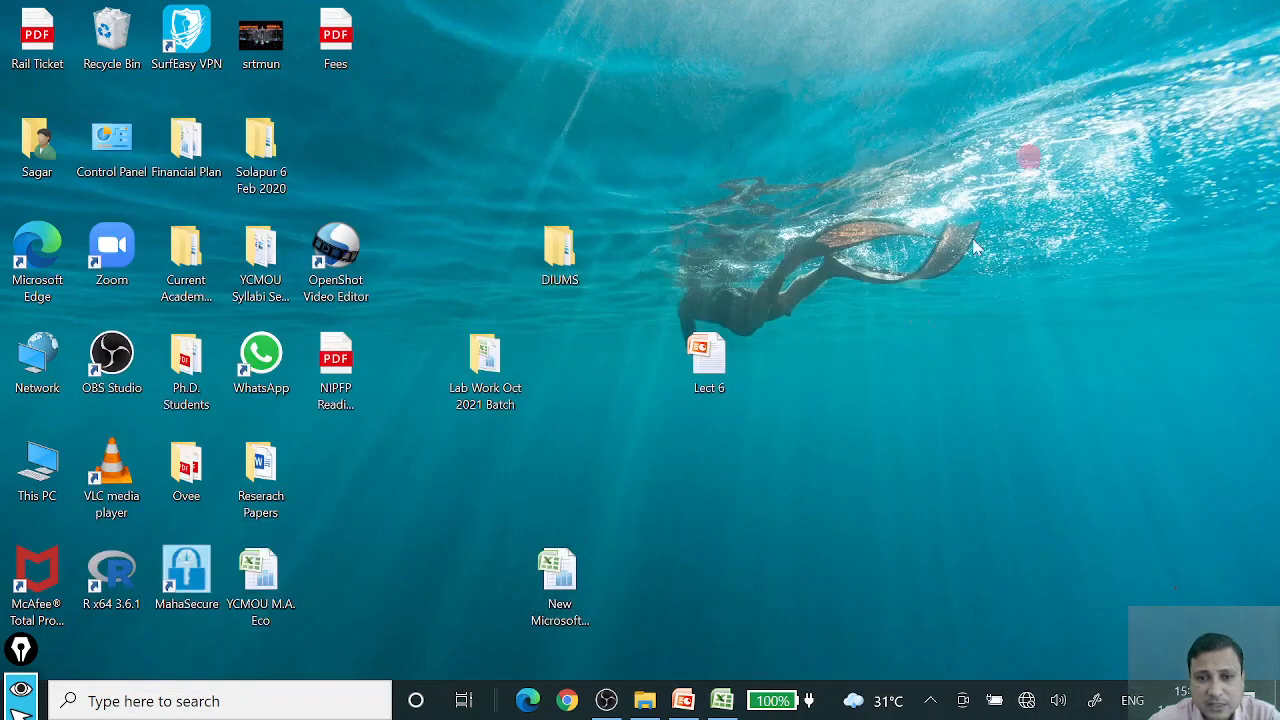
pyautogui.click(684, 675)
pyautogui.click(466, 355)
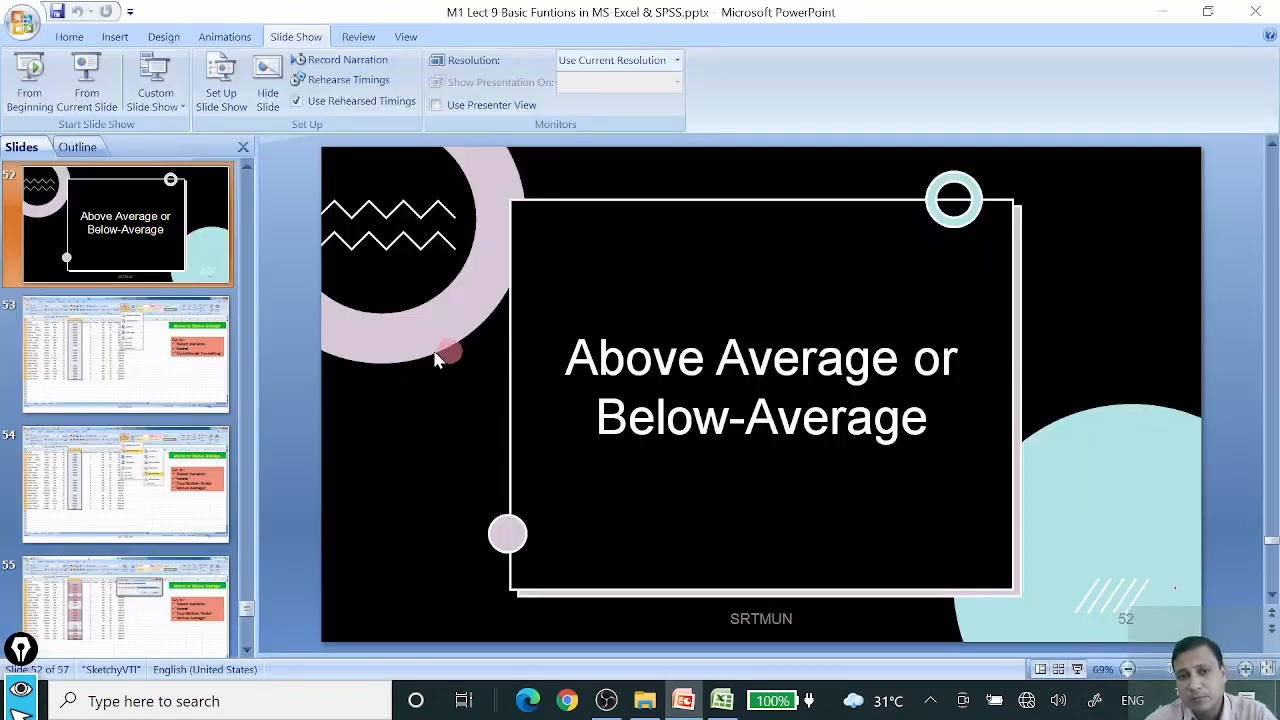
pyautogui.hotkey('shift', 'F5')
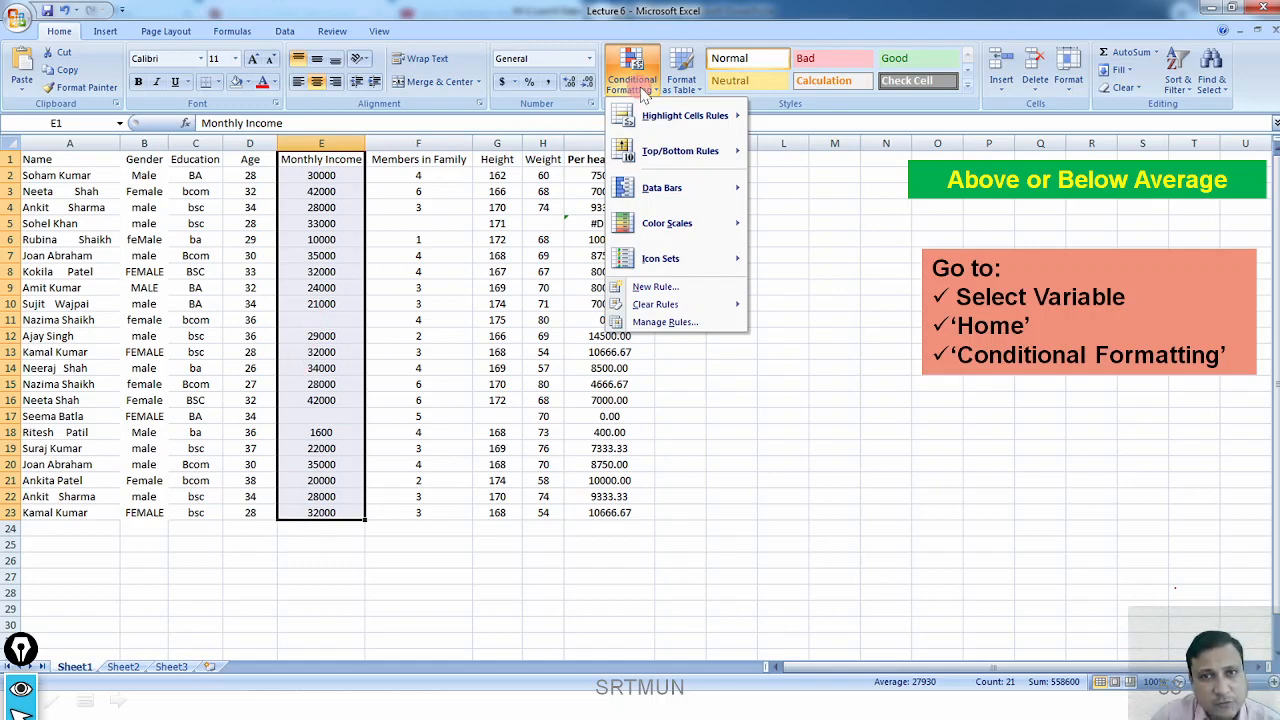
pyautogui.moveTo(662, 152)
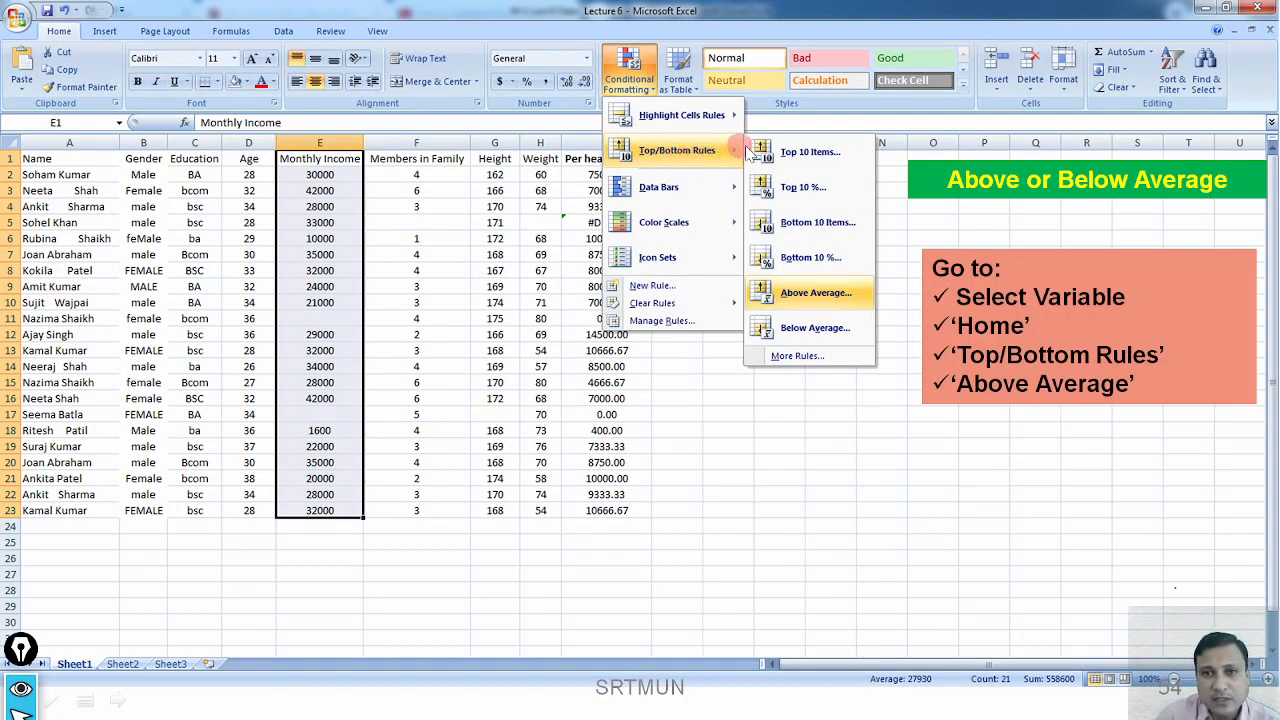
pyautogui.click(836, 300)
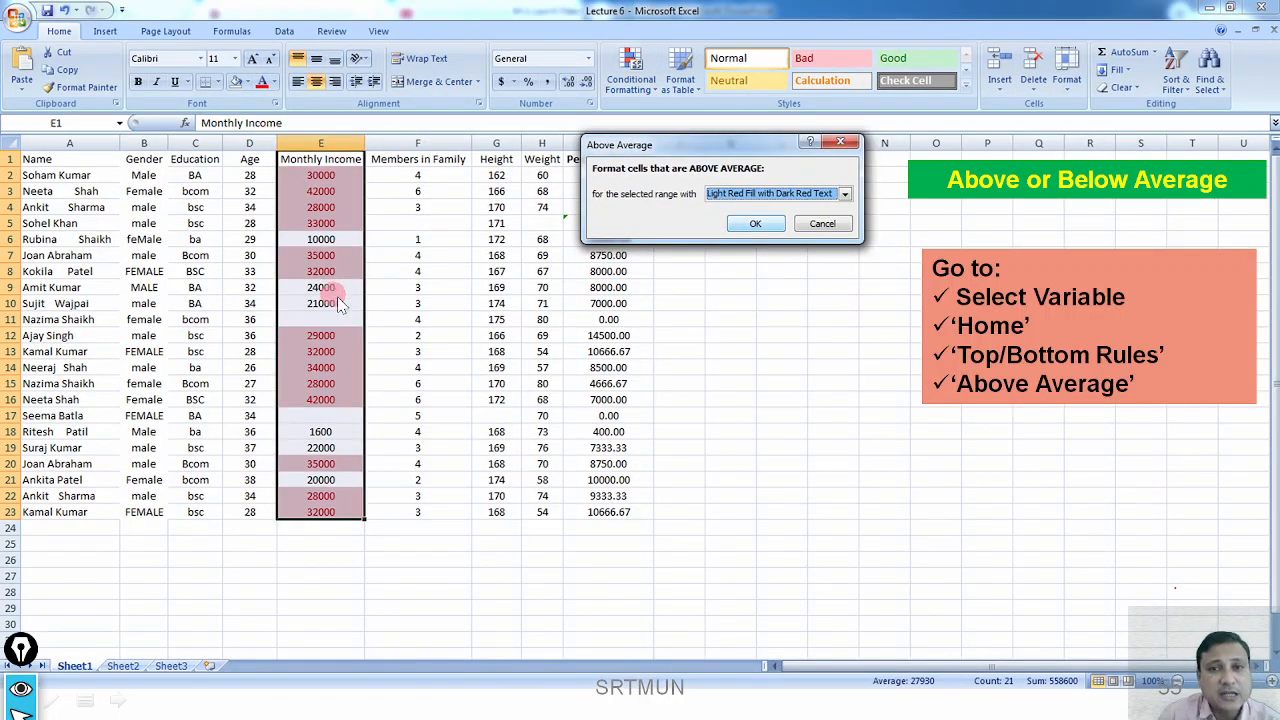
pyautogui.click(773, 226)
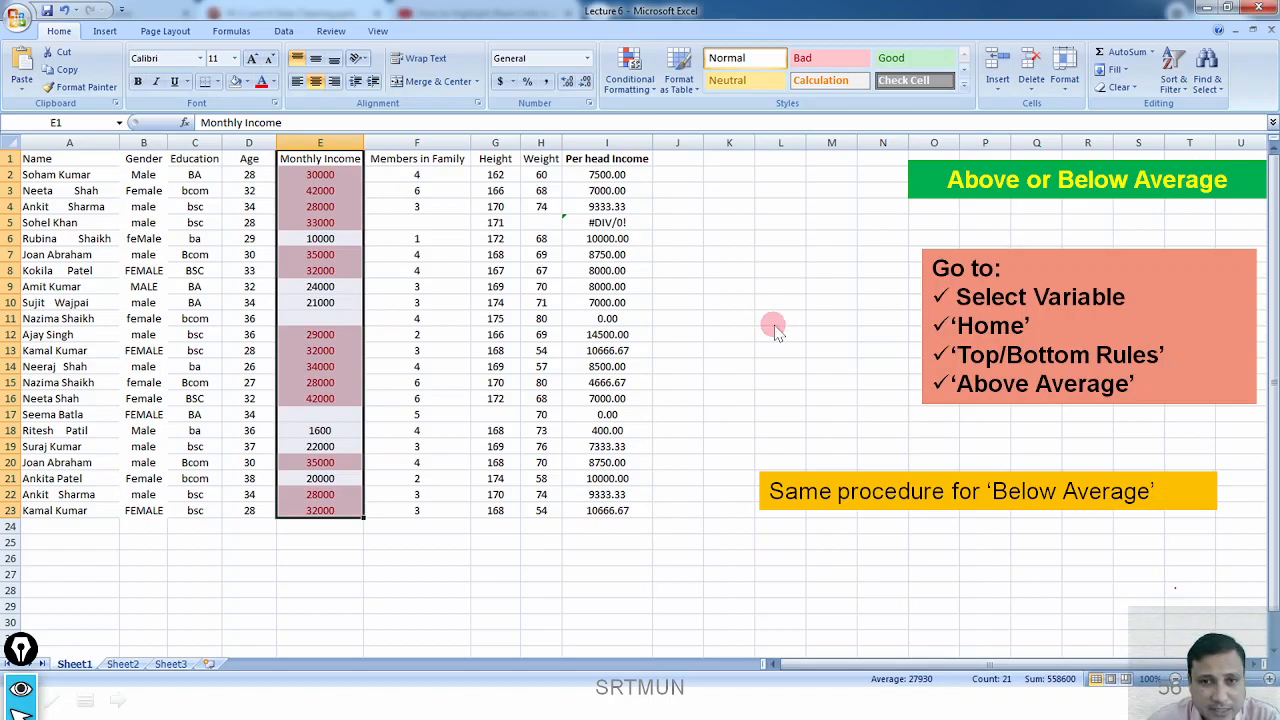
# End the slide show and return to the Basic Functions sheet of Lect 9.xlsx in Excel
pyautogui.press('Escape')
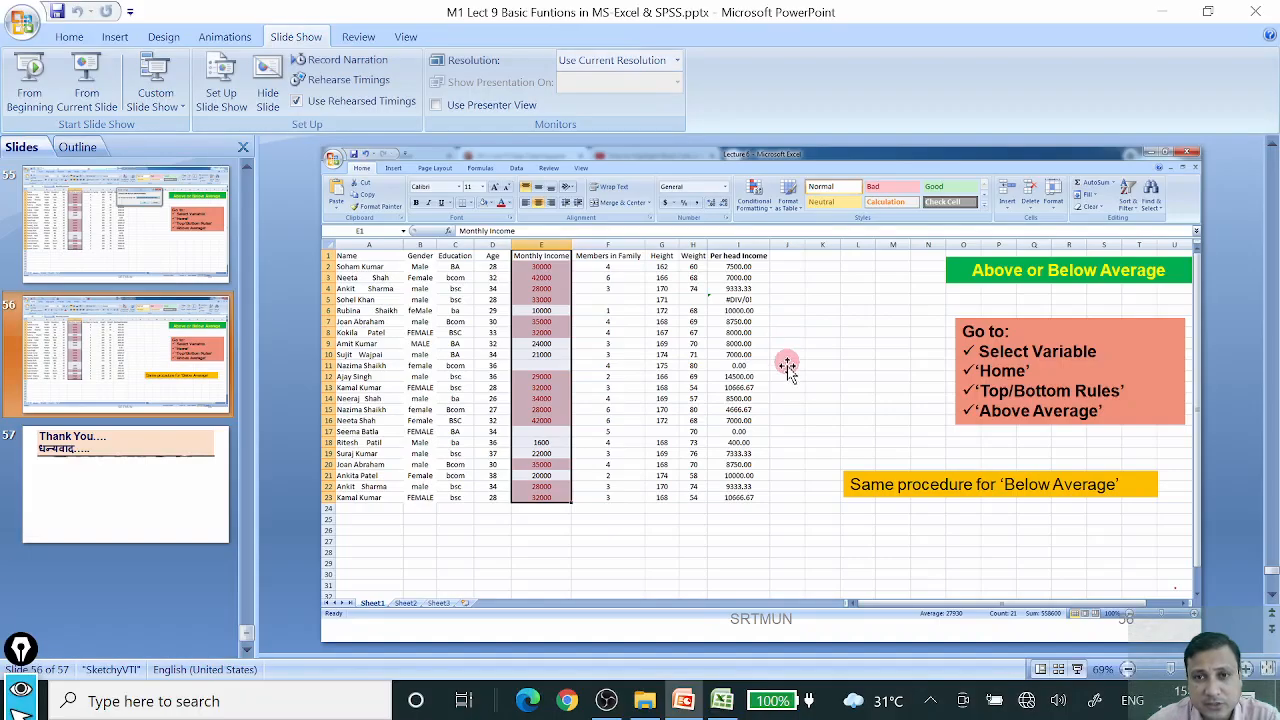
pyautogui.click(1165, 18)
pyautogui.click(722, 700)
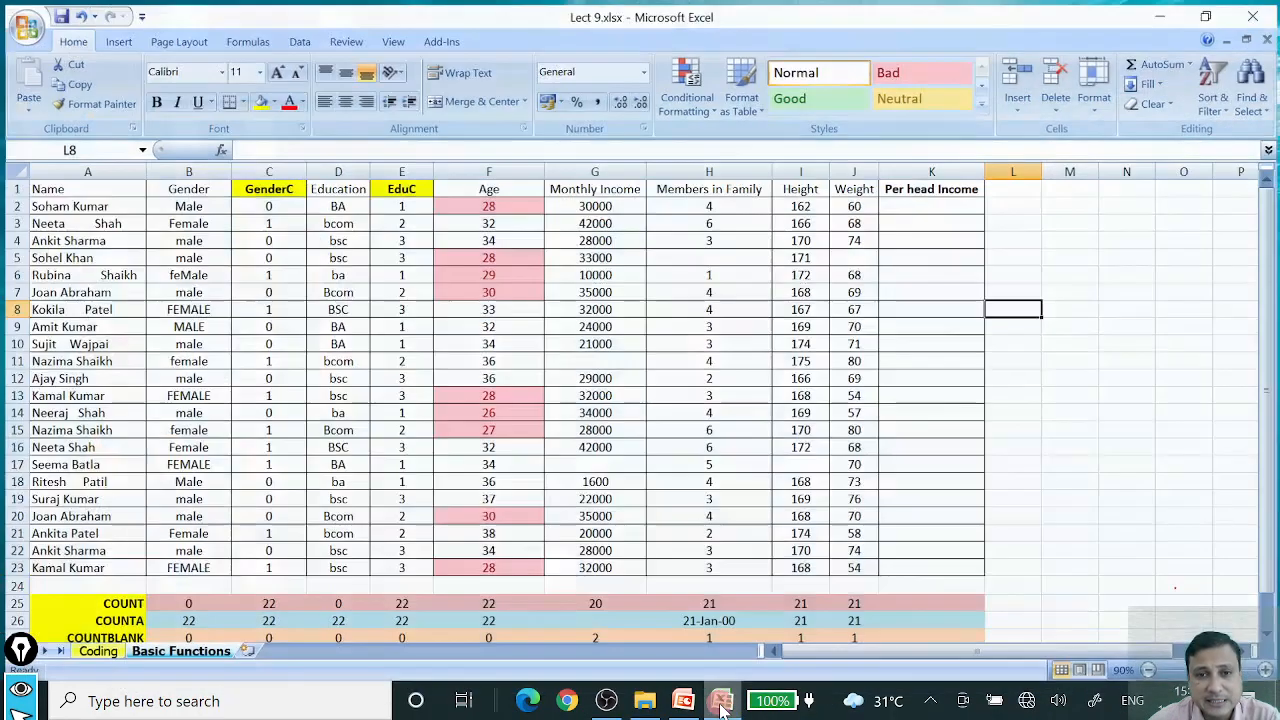
pyautogui.click(1130, 357)
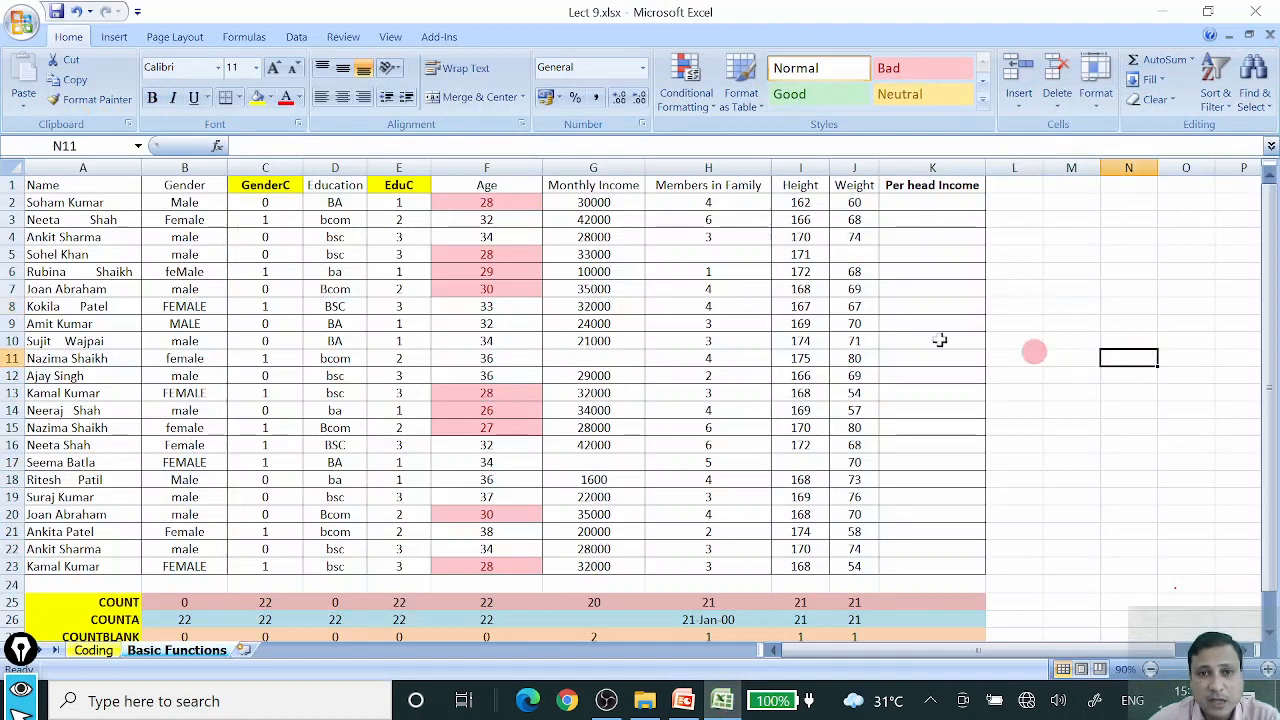
# Highlight the above-average Monthly Income values in G2:G23 with a conditional formatting rule using Yellow Fill with Dark Yellow Text
pyautogui.click(617, 203)
pyautogui.moveTo(617, 203); pyautogui.dragTo(614, 560)
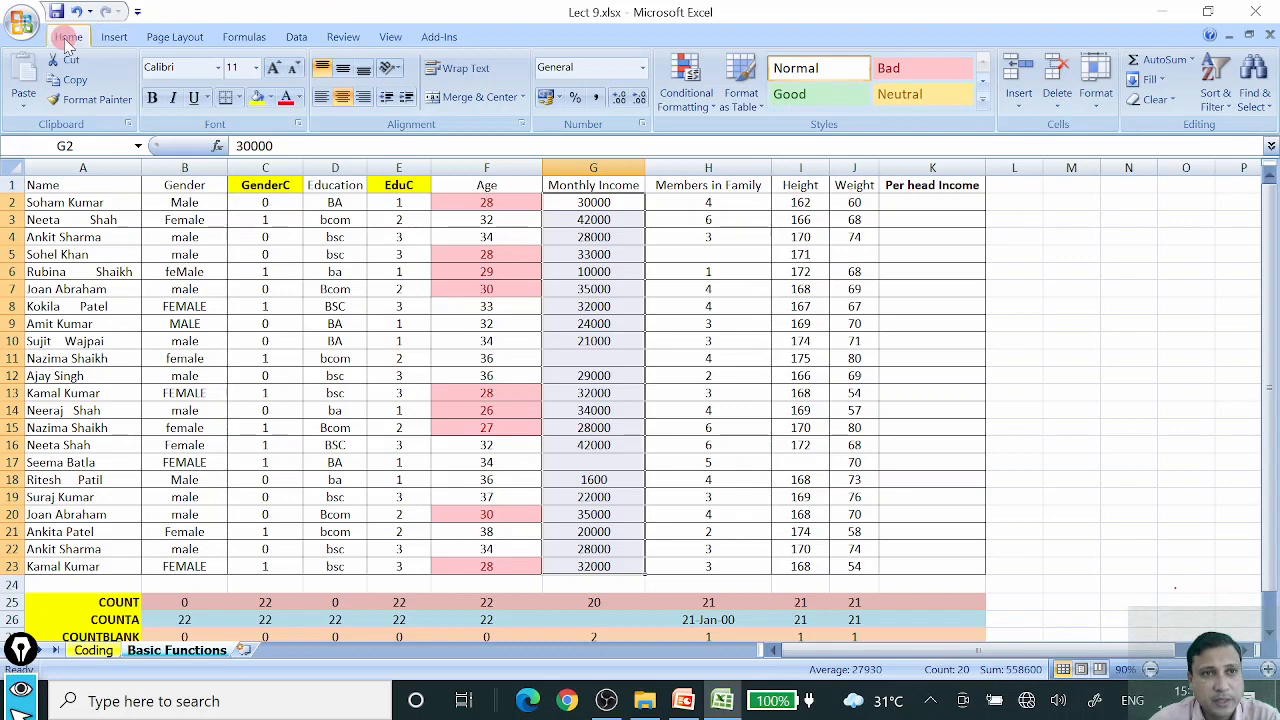
pyautogui.click(686, 90)
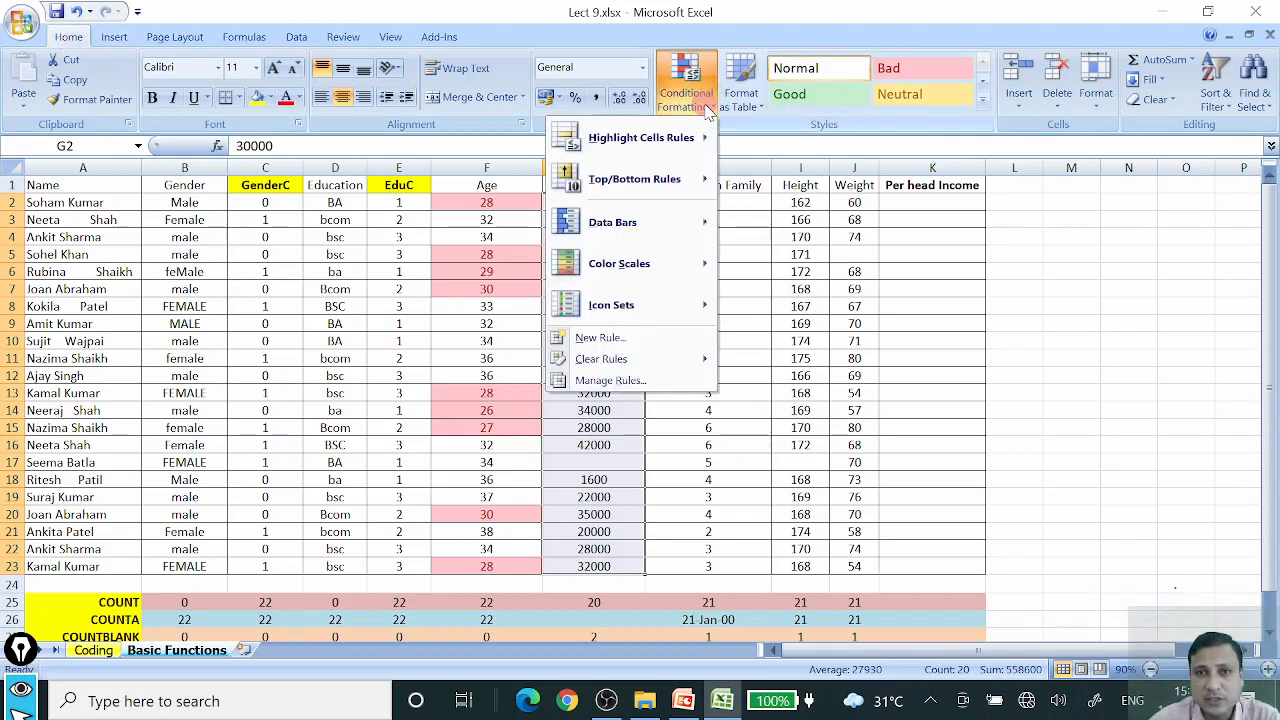
pyautogui.moveTo(632, 196)
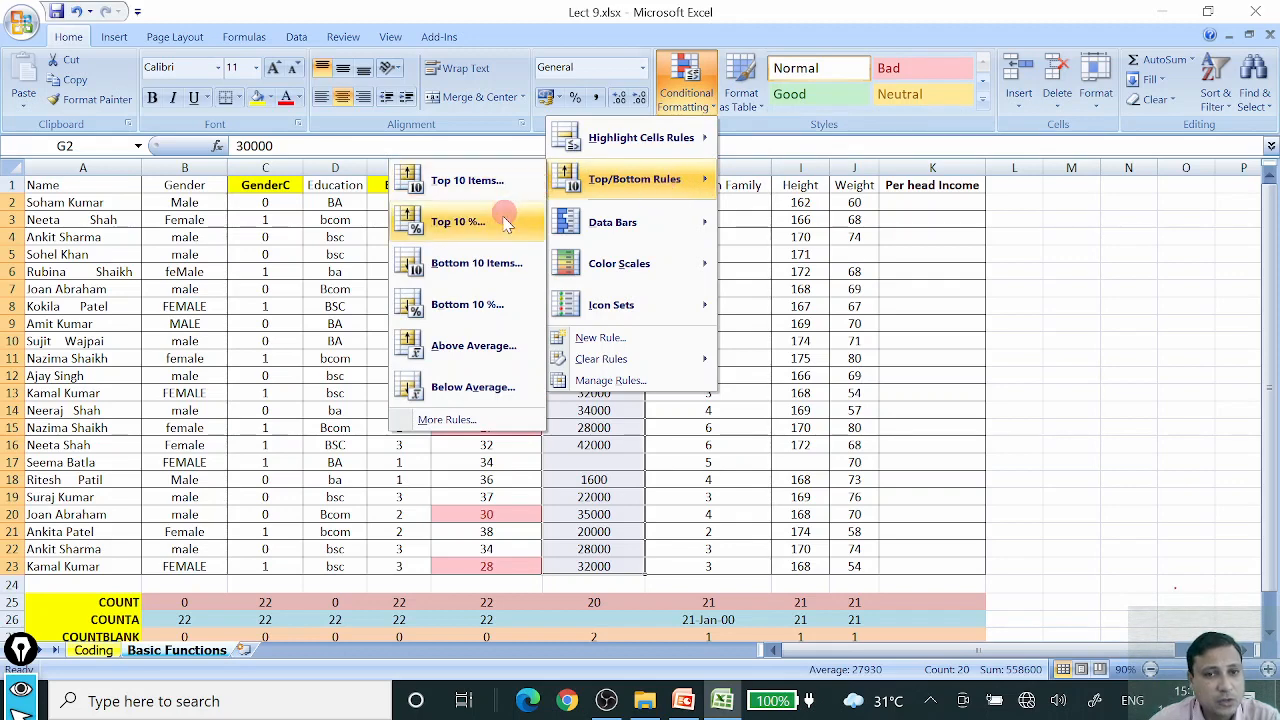
pyautogui.click(475, 346)
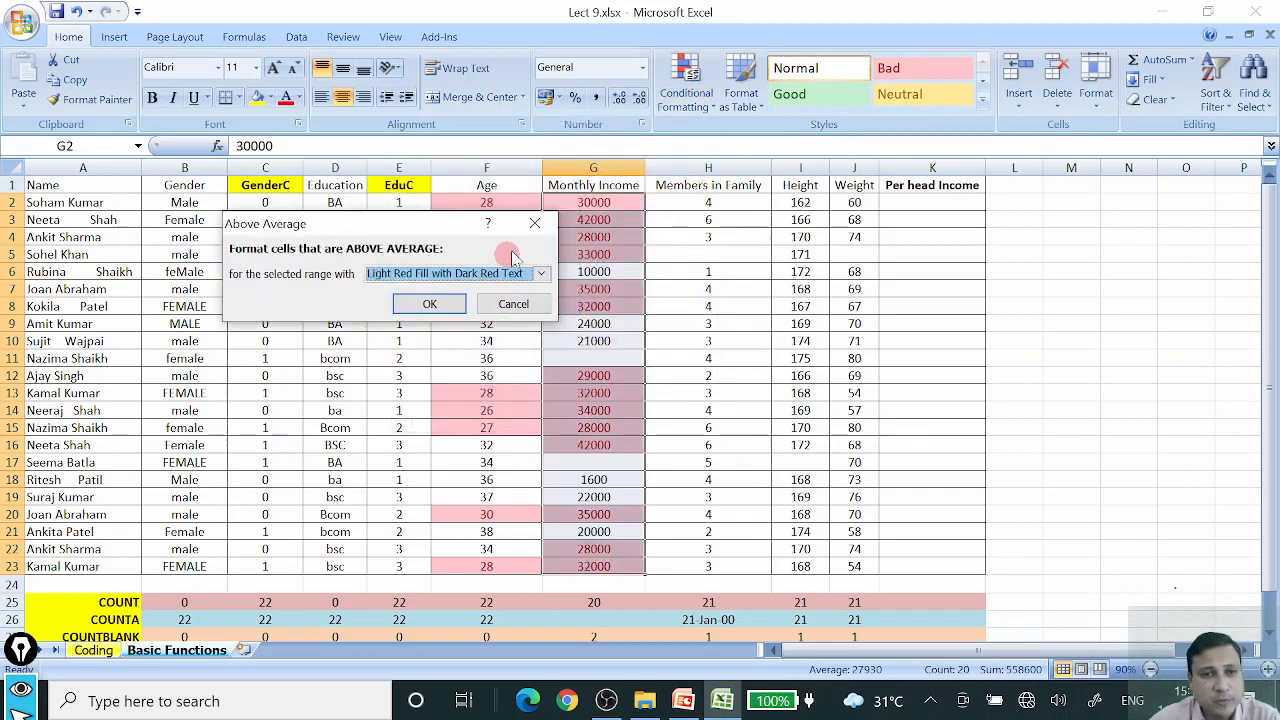
pyautogui.click(541, 275)
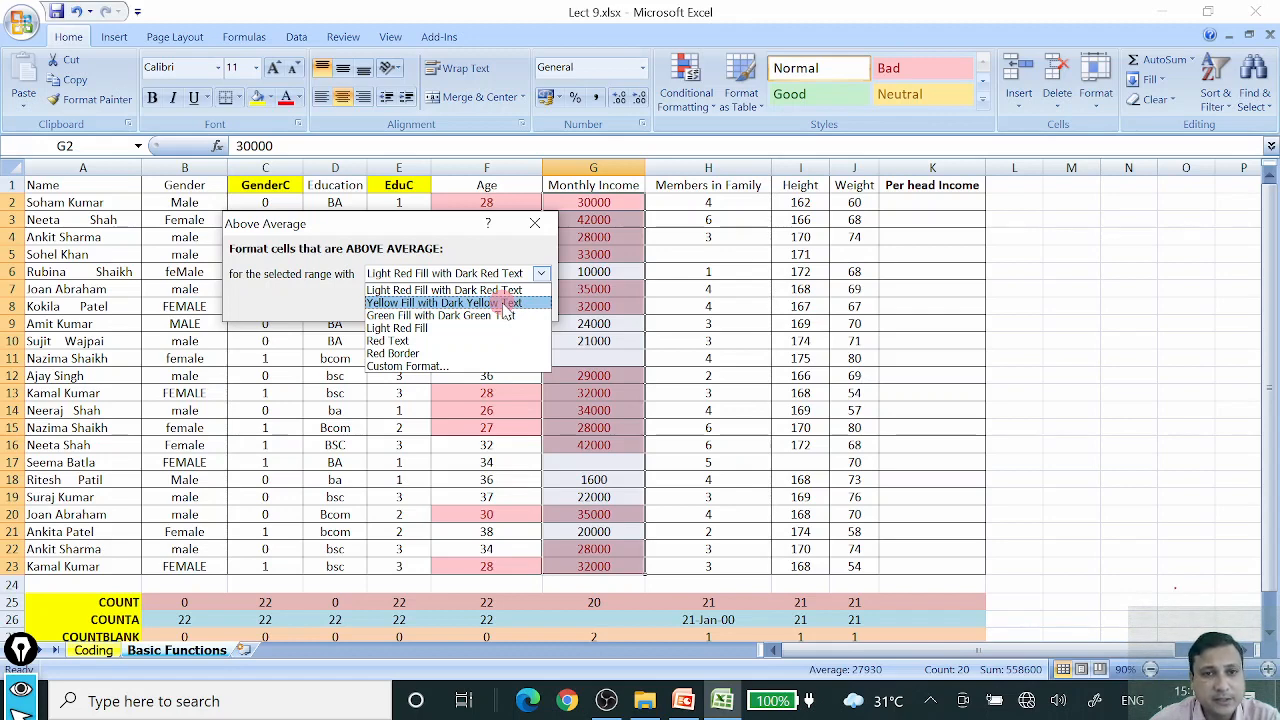
pyautogui.click(504, 305)
pyautogui.click(424, 302)
pyautogui.click(1145, 290)
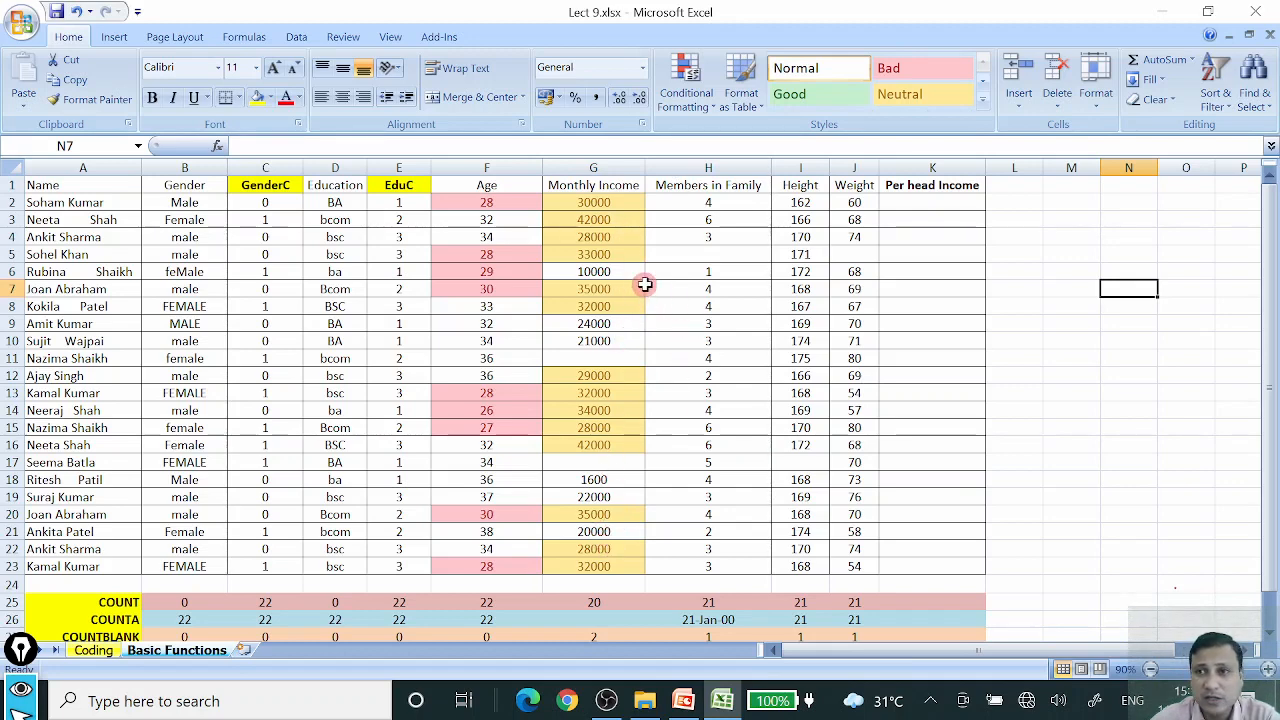
# Switch back to the PowerPoint presentation and resume the slide show from slide 56, "Above or Below Average"
pyautogui.click(1160, 12)
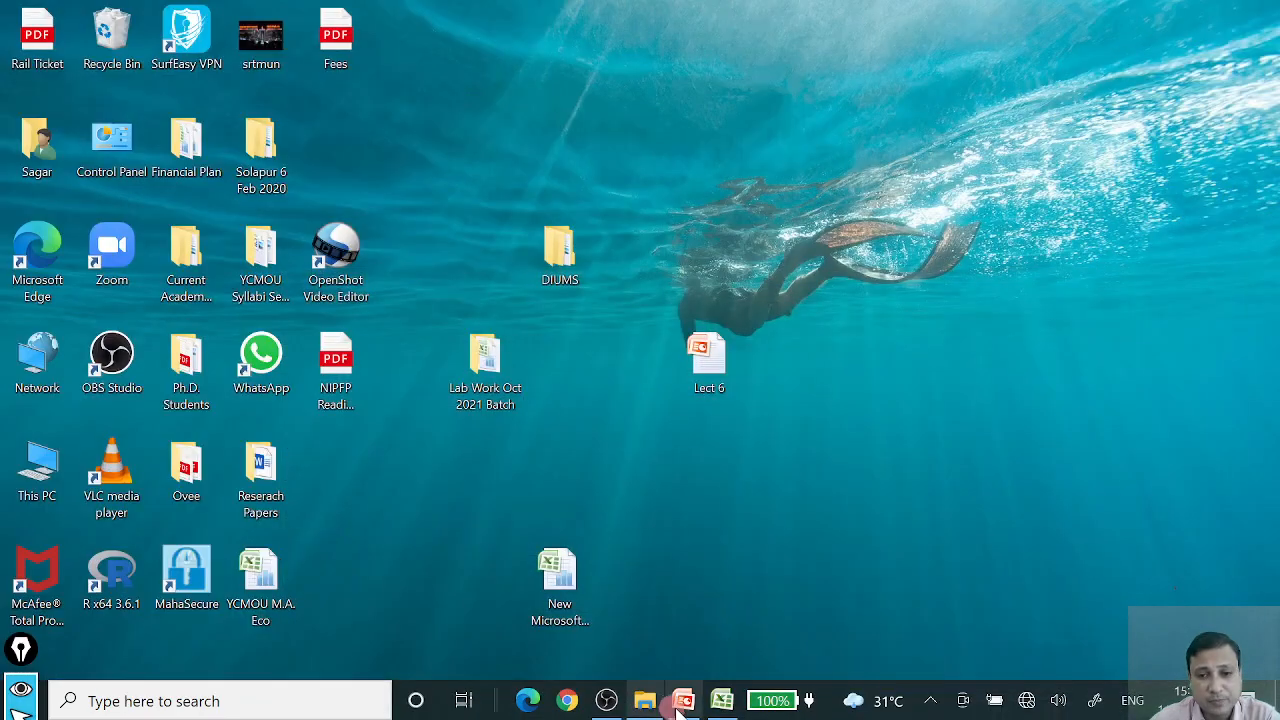
pyautogui.click(708, 632)
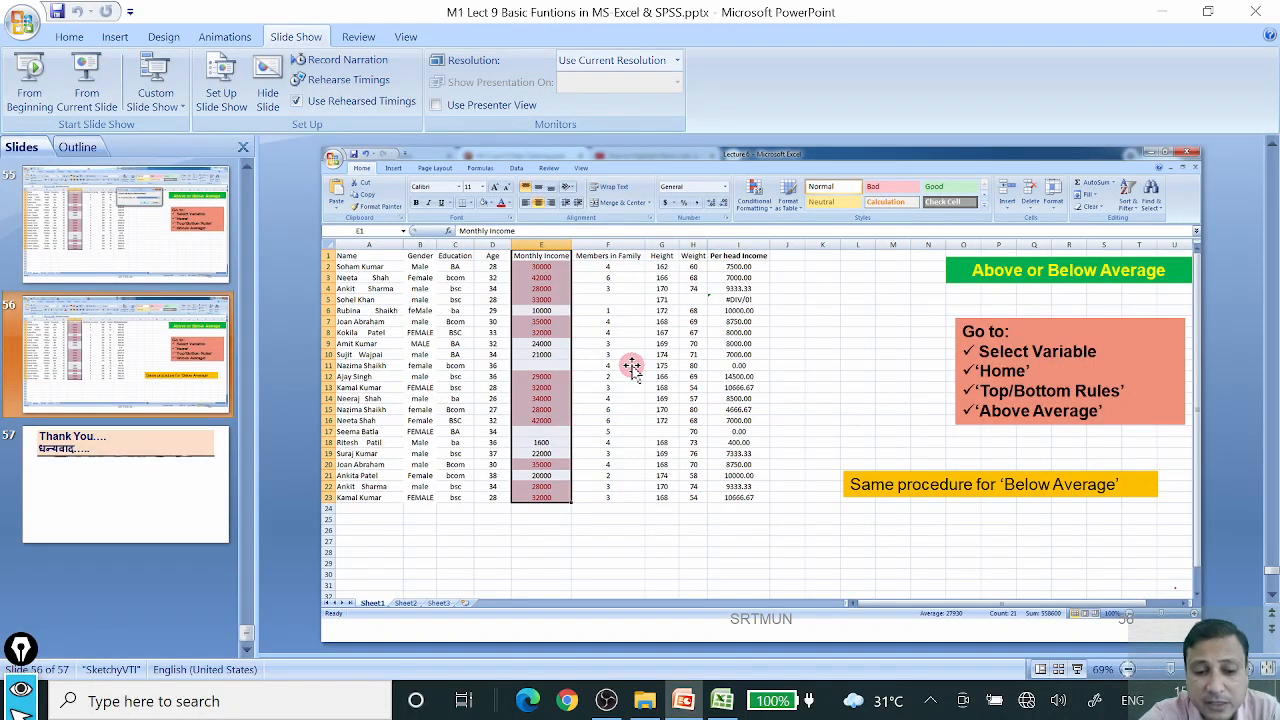
pyautogui.hotkey('shift', 'F5')
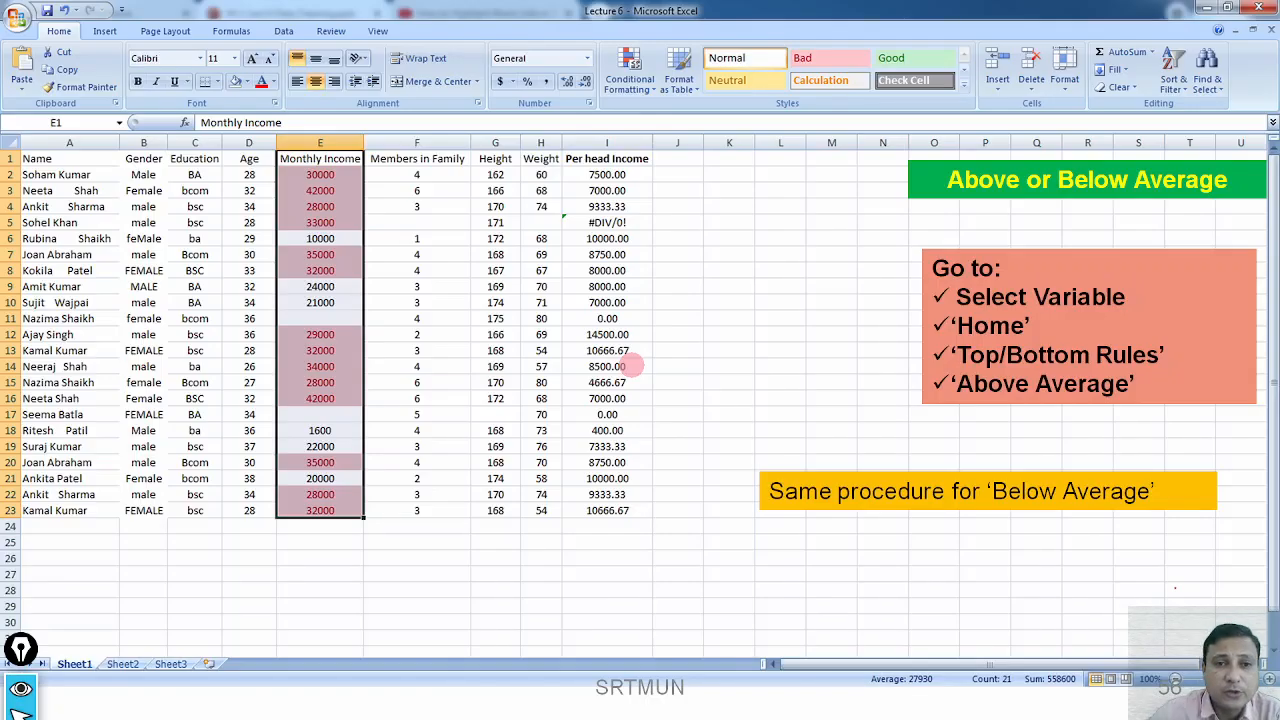